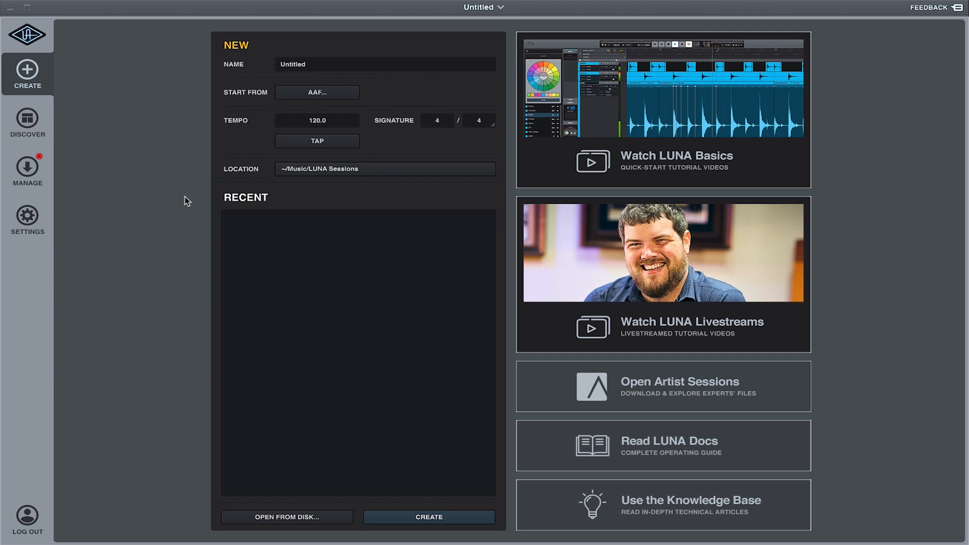
Create a new session named LUNA GROOVES
double_click(334, 63)
type("LUNA GROOVES")
left_click(412, 517)
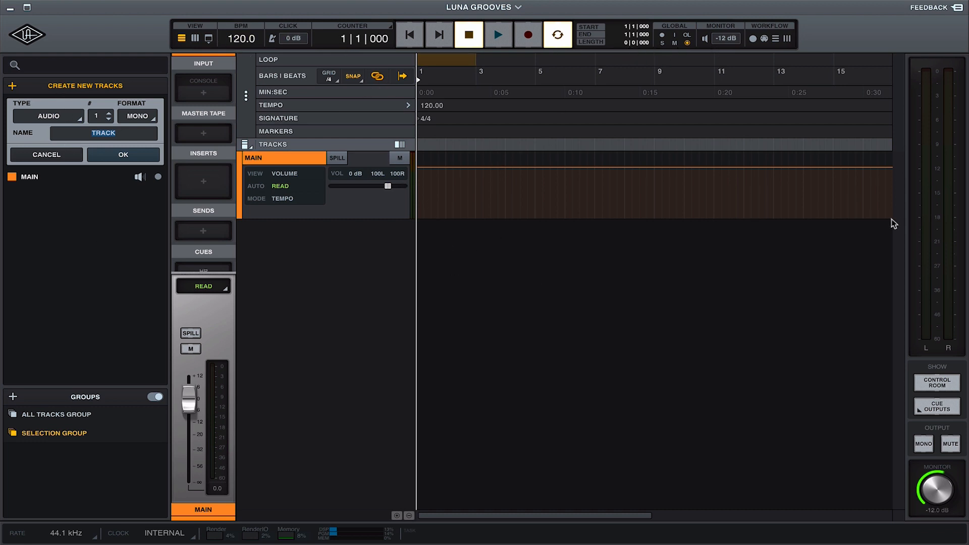
Add a new instrument track with the Shape plug-in and move its window clear of the track headers
left_click(152, 1)
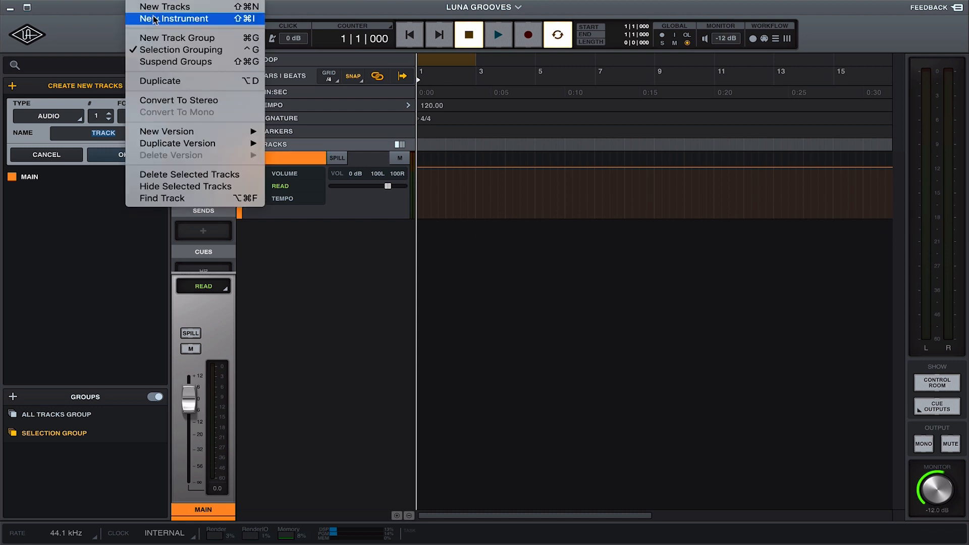
left_click(153, 18)
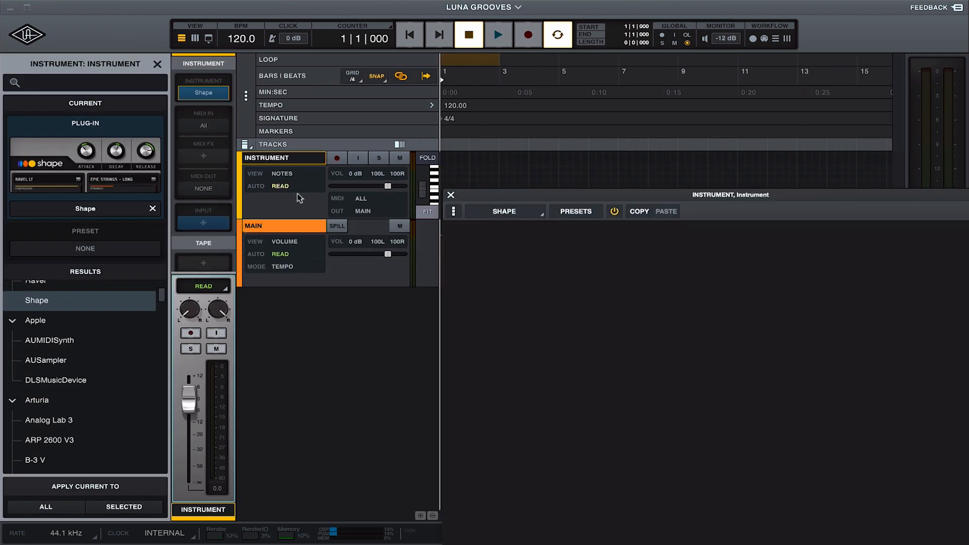
left_click_drag(514, 203, 241, 91)
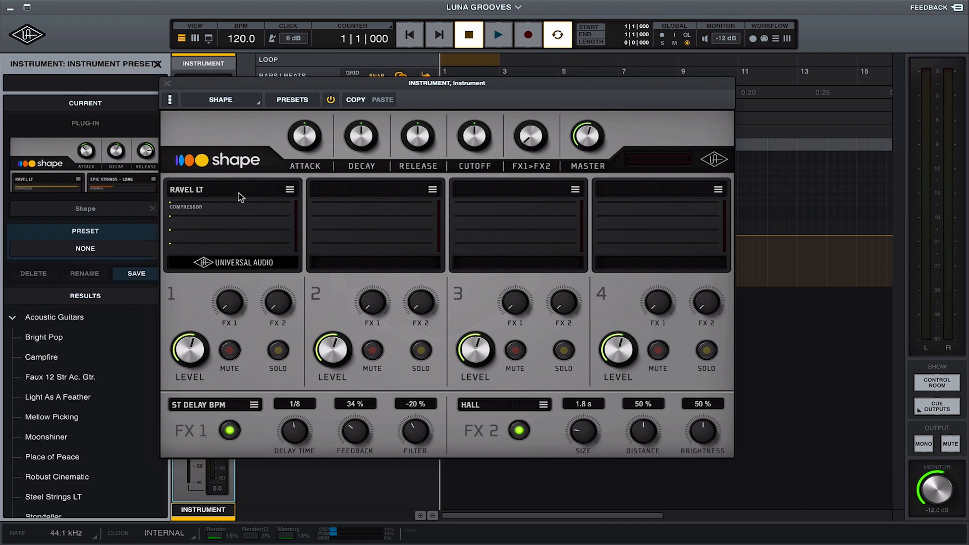
Audition the M-Tron Piano, House Piano and Dulcitone keys in Shape's part 1 and load TINE MK1 LT
left_click(239, 197)
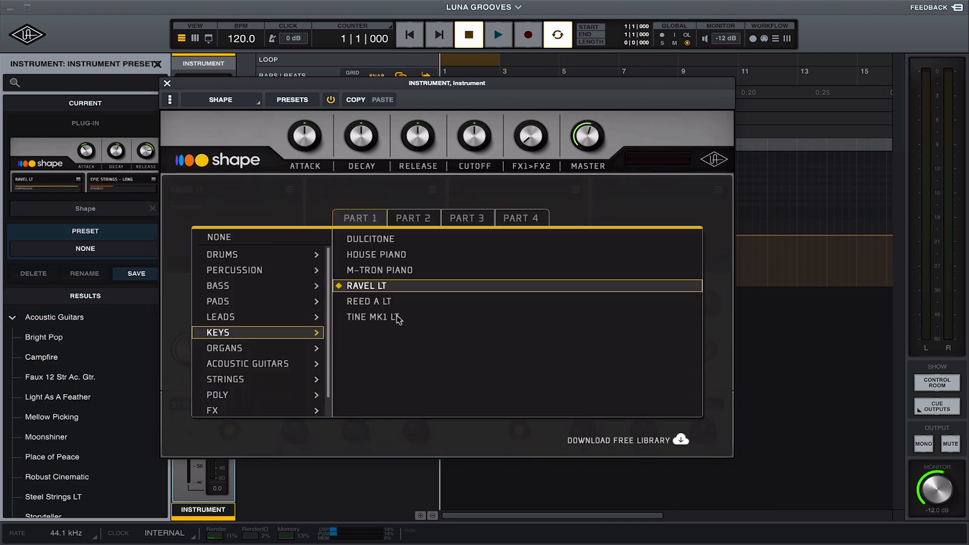
left_click(381, 271)
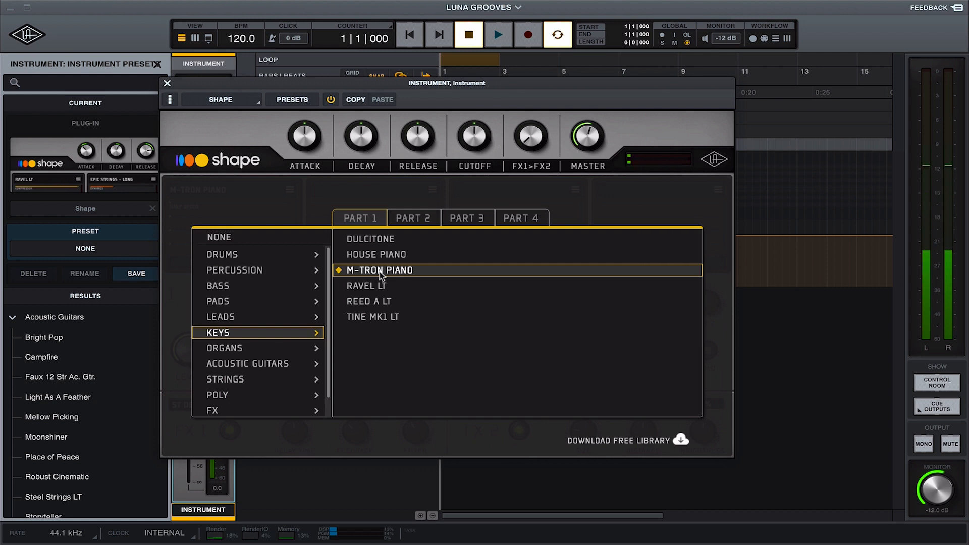
left_click(379, 257)
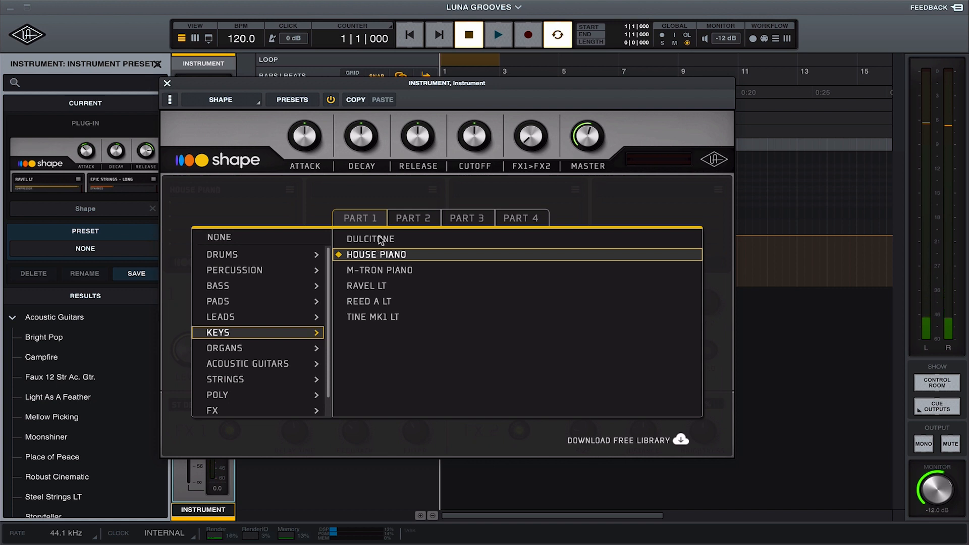
left_click(377, 240)
left_click(365, 319)
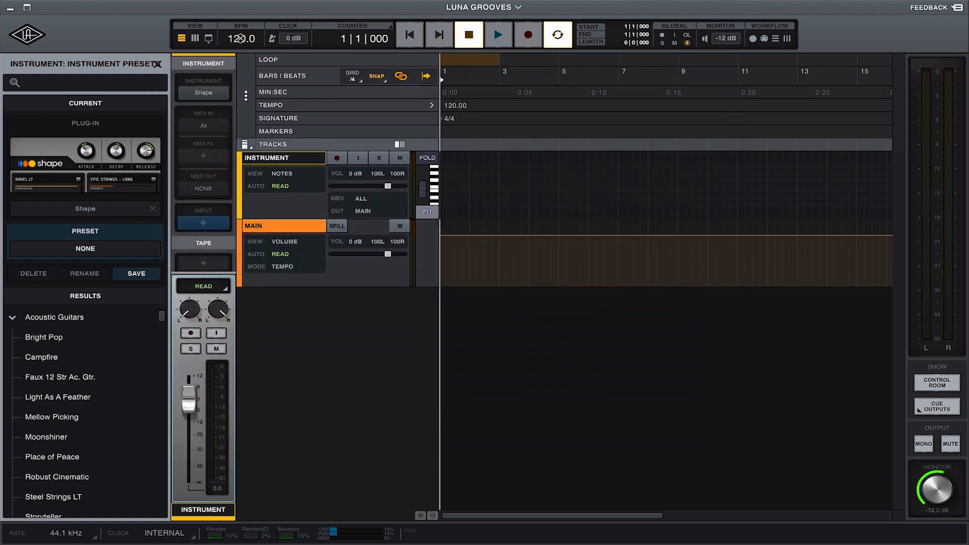
Set the session tempo to 112 BPM
double_click(241, 38)
type("112")
key("Return")
Show the quantize settings and record a MIDI chord part on the INSTRUMENT track
left_click(450, 272)
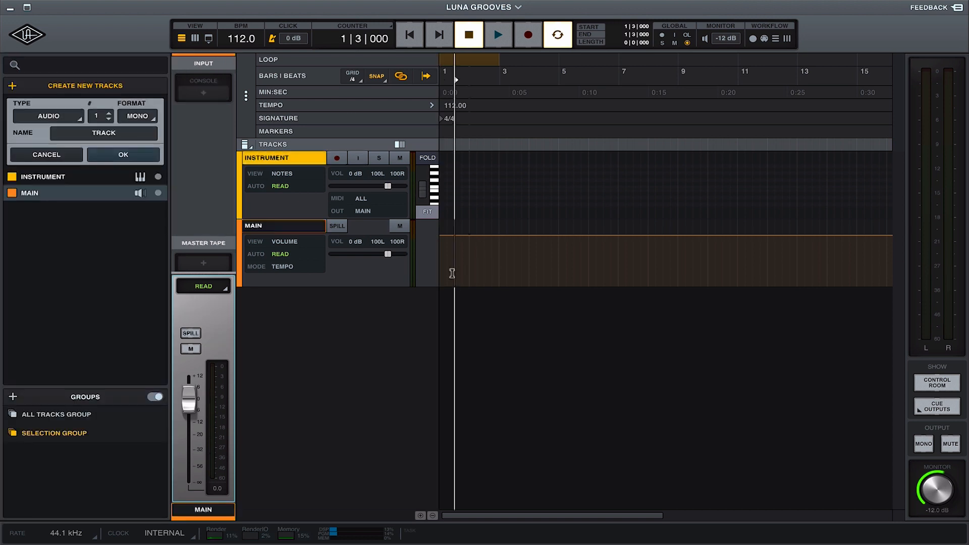
left_click(469, 204)
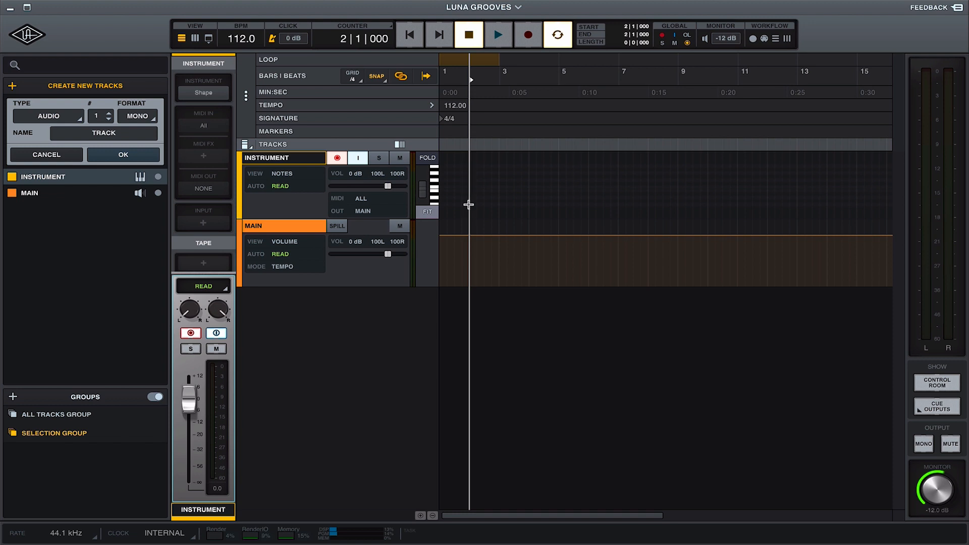
key("super+k")
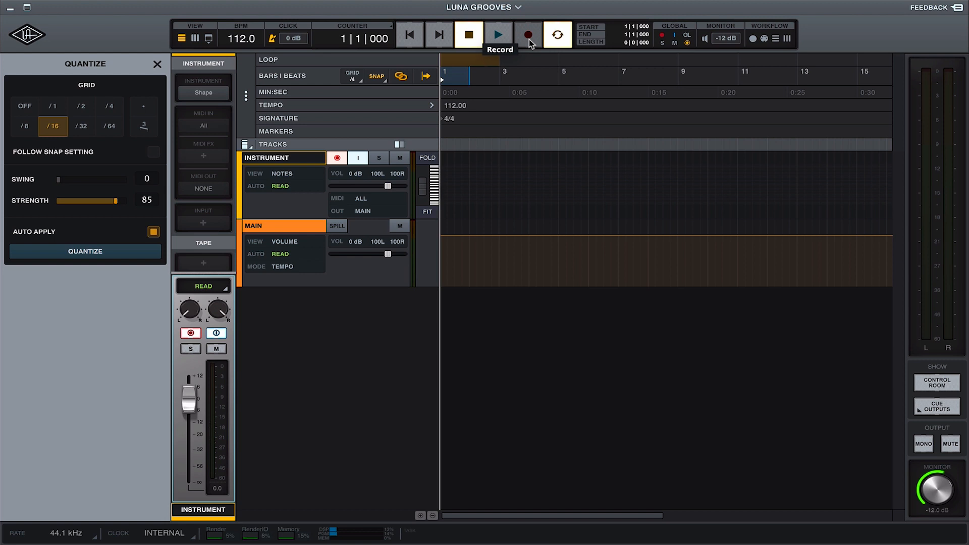
left_click(529, 39)
left_click(500, 35)
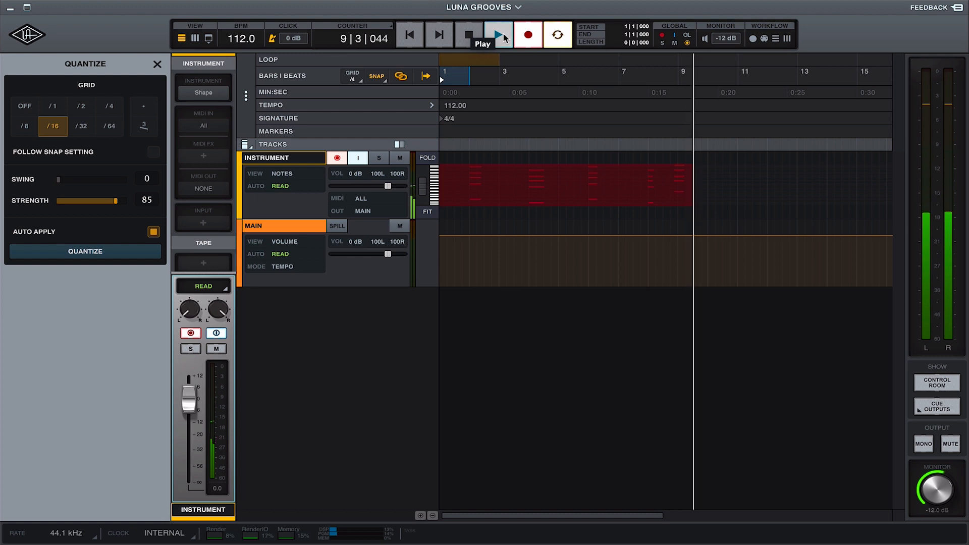
left_click(503, 37)
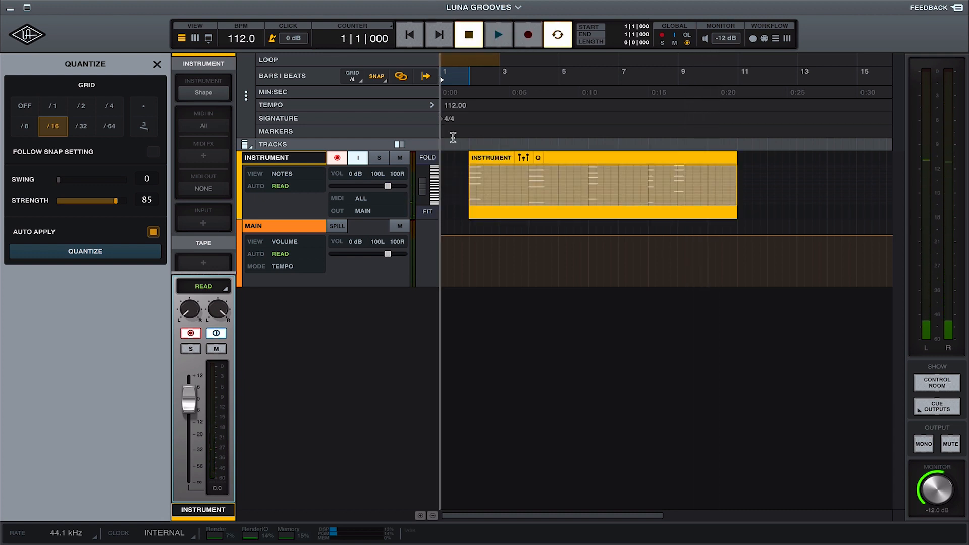
Move the recorded clip to start at bar 1 and rename its track as RHODES
left_click(612, 160)
left_click_drag(612, 160, 582, 161)
double_click(302, 160)
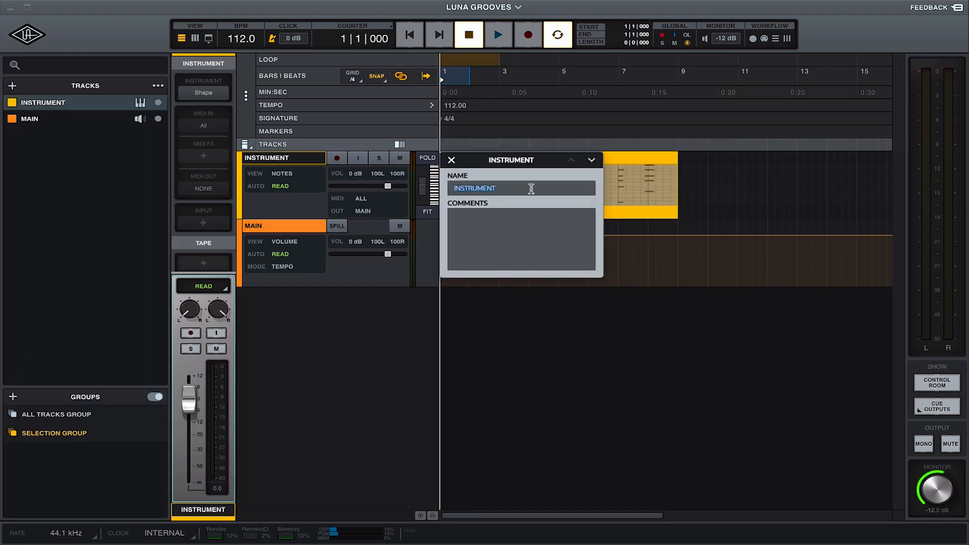
type("RHODES")
key("Return")
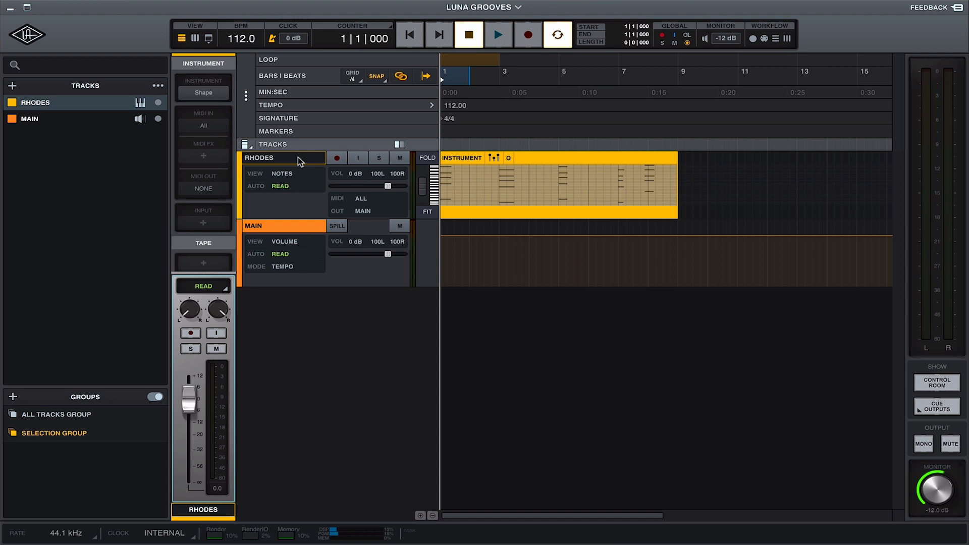
Add a stereo instrument track using Shape below RHODES and name it KICK
key("ctrl+shift+n")
left_click(60, 117)
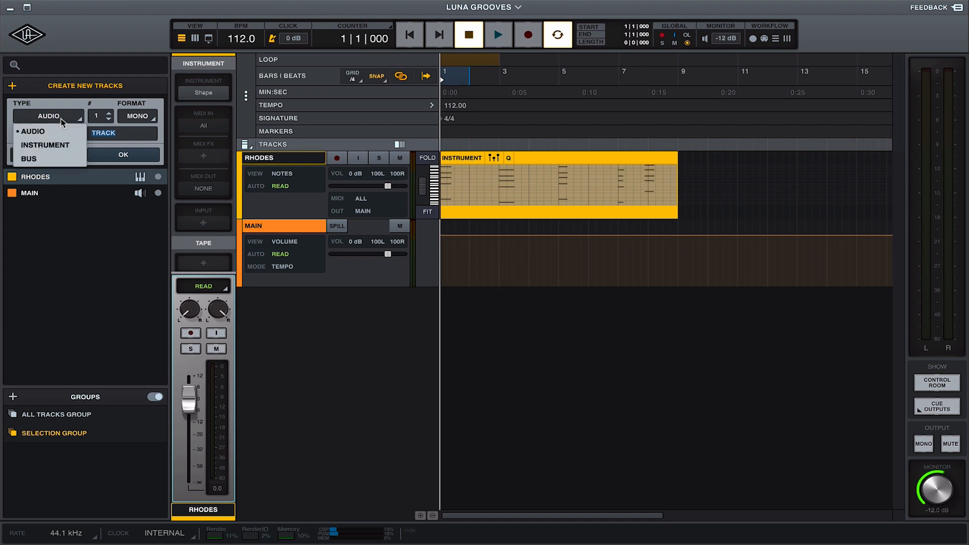
left_click(49, 145)
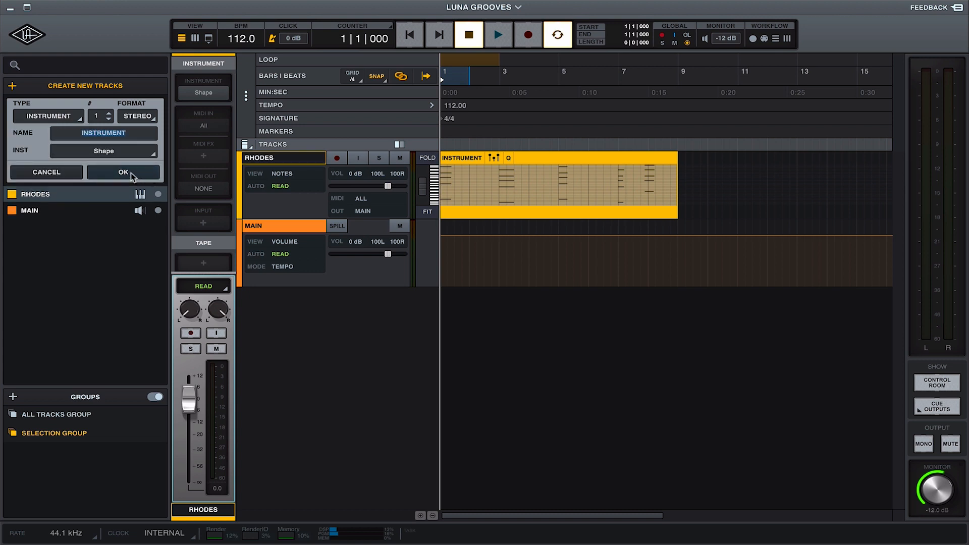
left_click(110, 174)
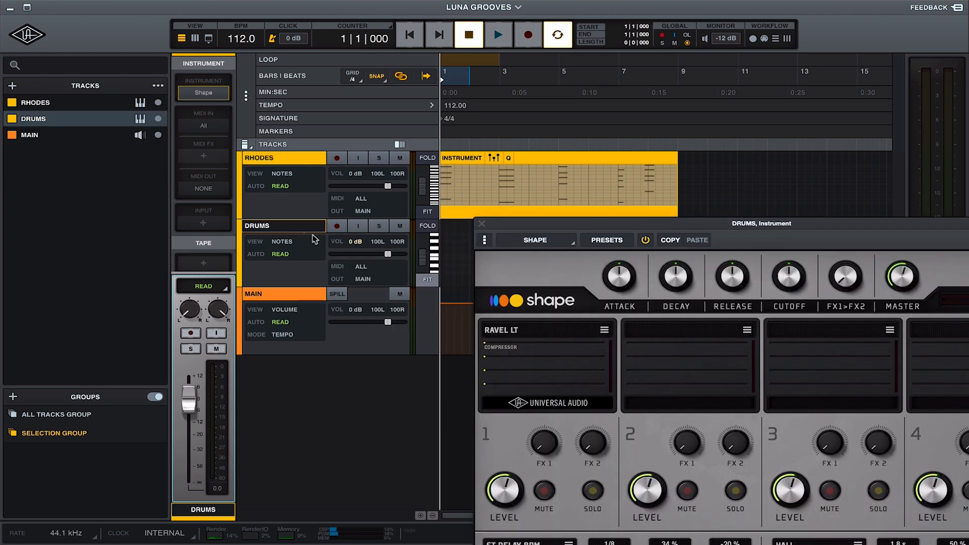
double_click(286, 226)
type("KICK")
key("Return")
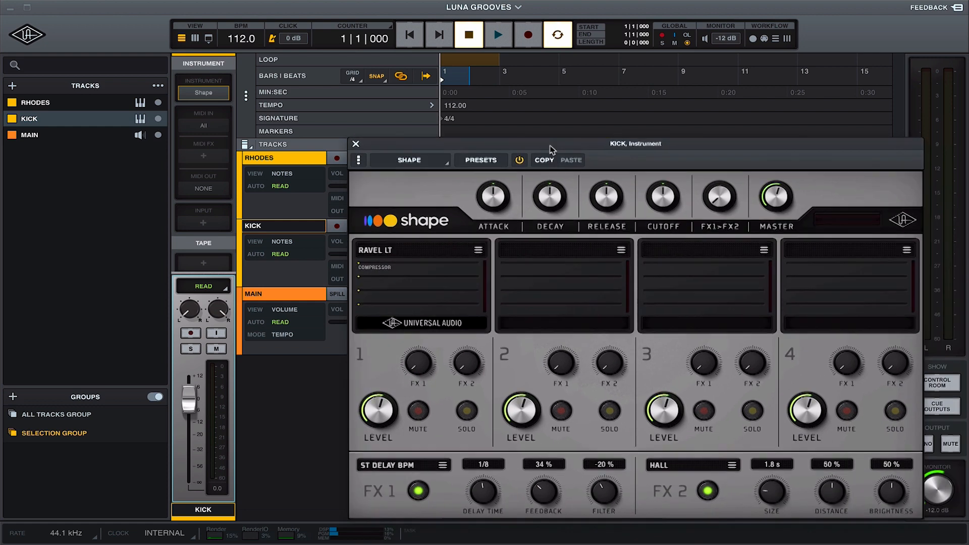
Load the ANALOG DM 08 drum kit into part 1 of the KICK track's Shape and open the track's color palette
left_click_drag(517, 145, 474, 88)
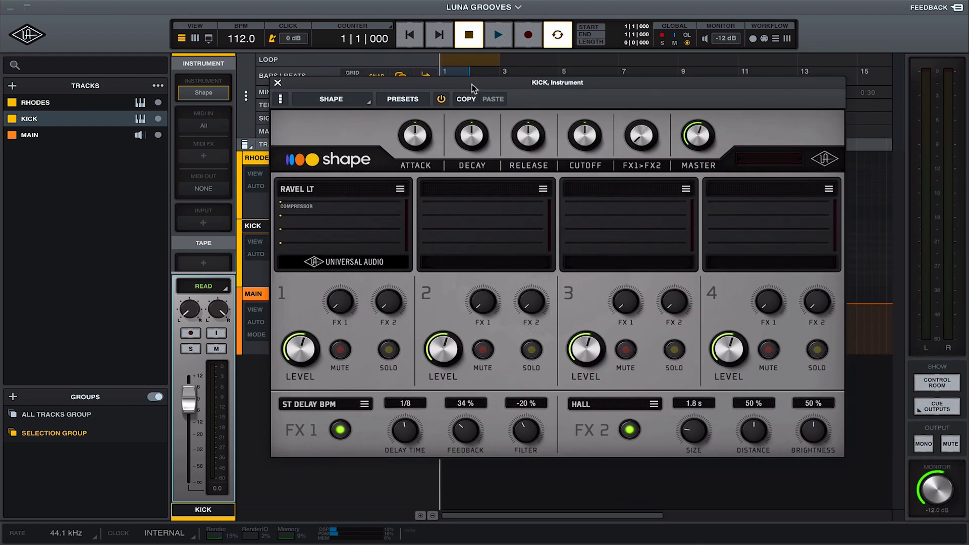
left_click(399, 189)
mouse_move(373, 254)
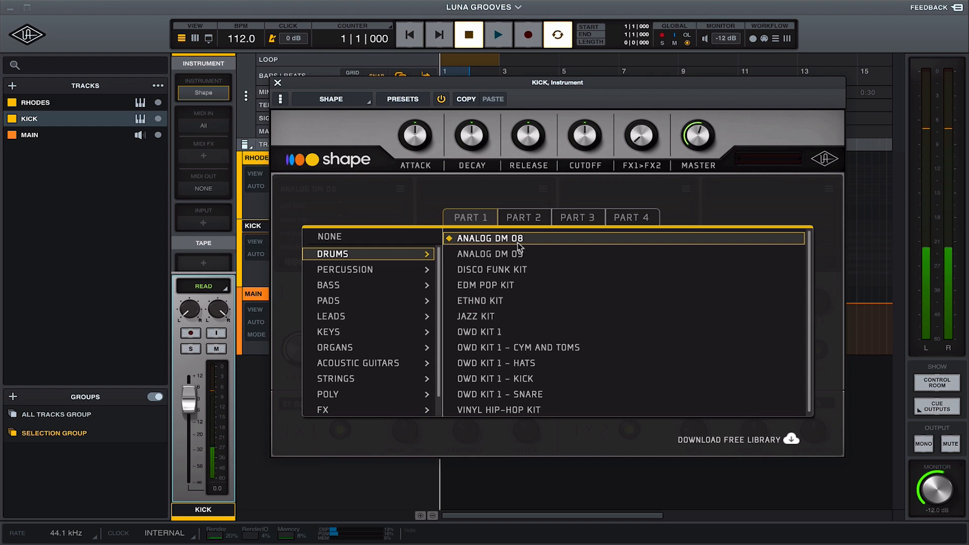
left_click(255, 242)
left_click(239, 242)
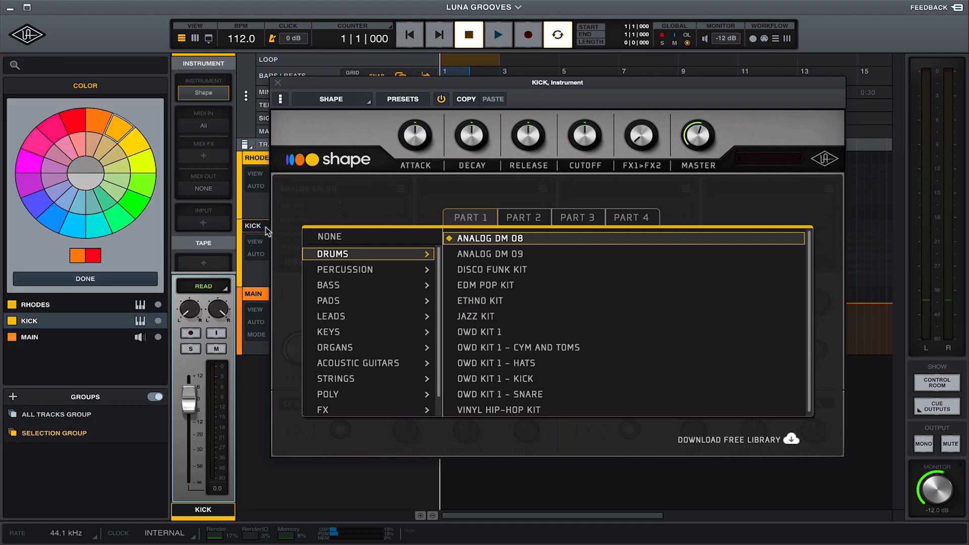
left_click(278, 83)
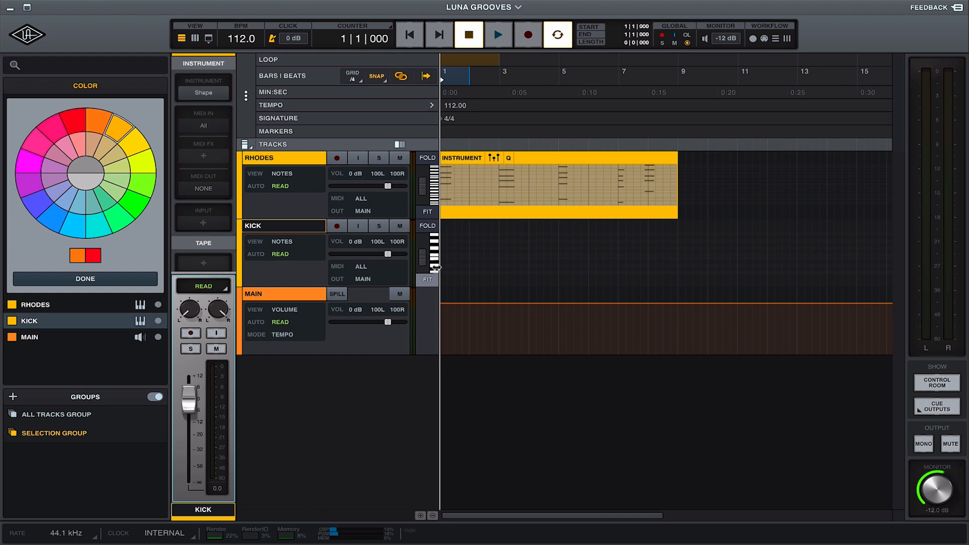
Record the kick part on the KICK track starting at bar 3, alongside the Rhodes clip
key("space")
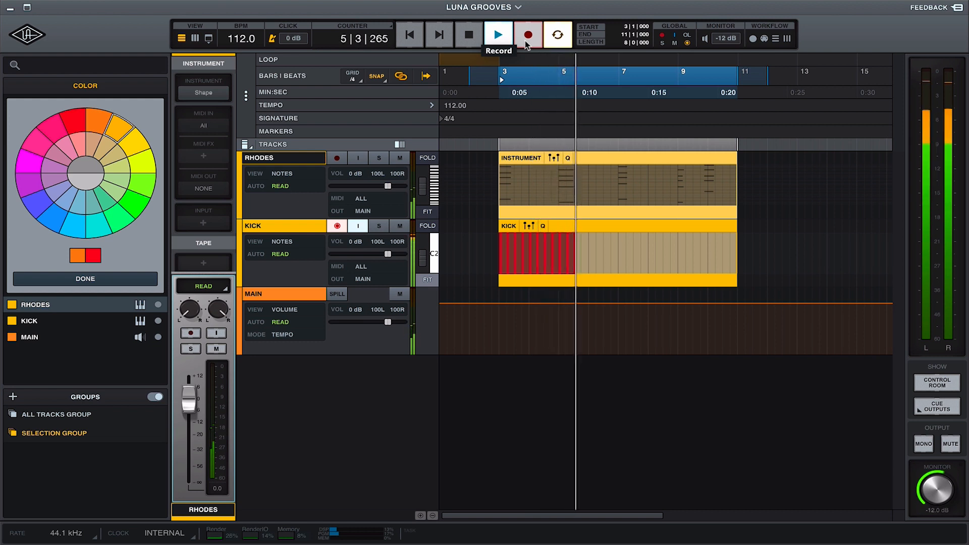
key("space")
Quantize the KICK clip to the /4 grid and raise the quantize strength
left_click(570, 228)
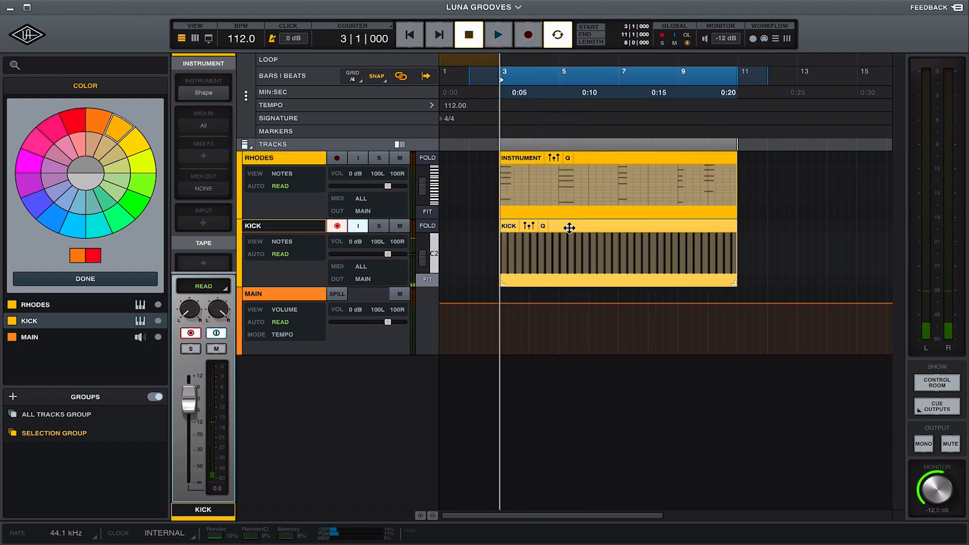
key("z")
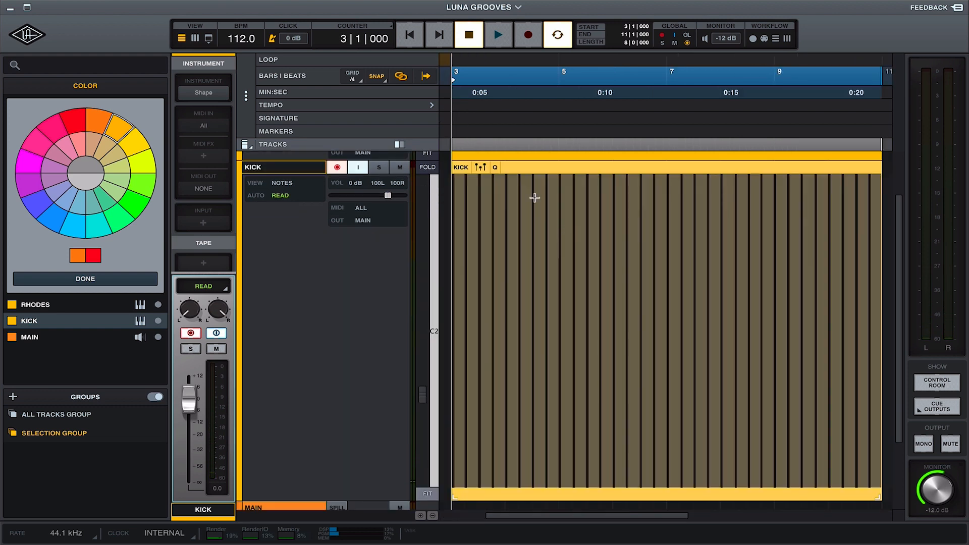
left_click(492, 168)
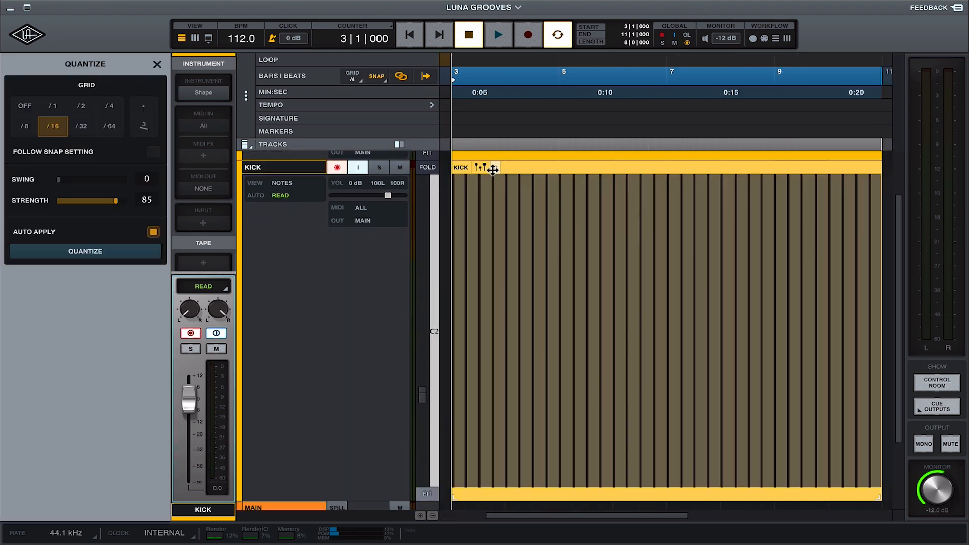
left_click(109, 106)
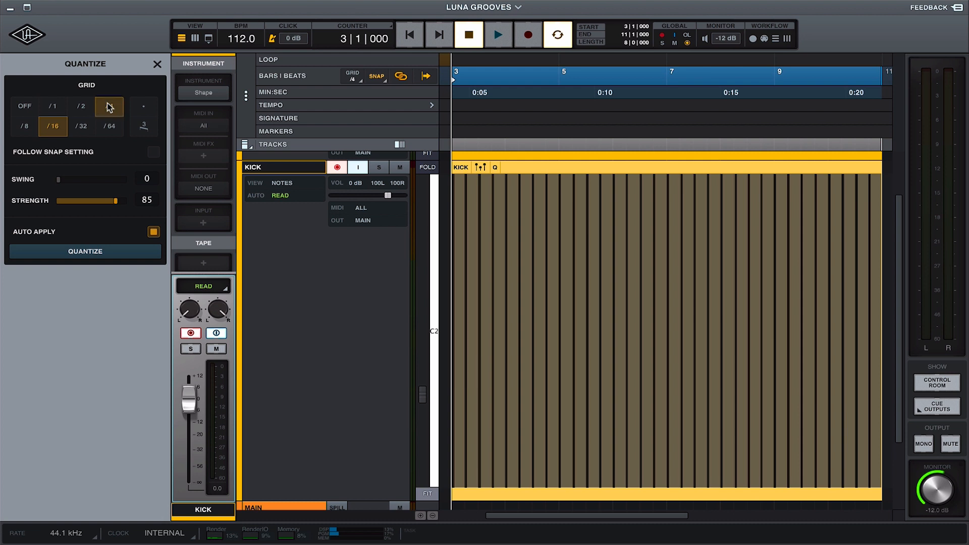
left_click(96, 253)
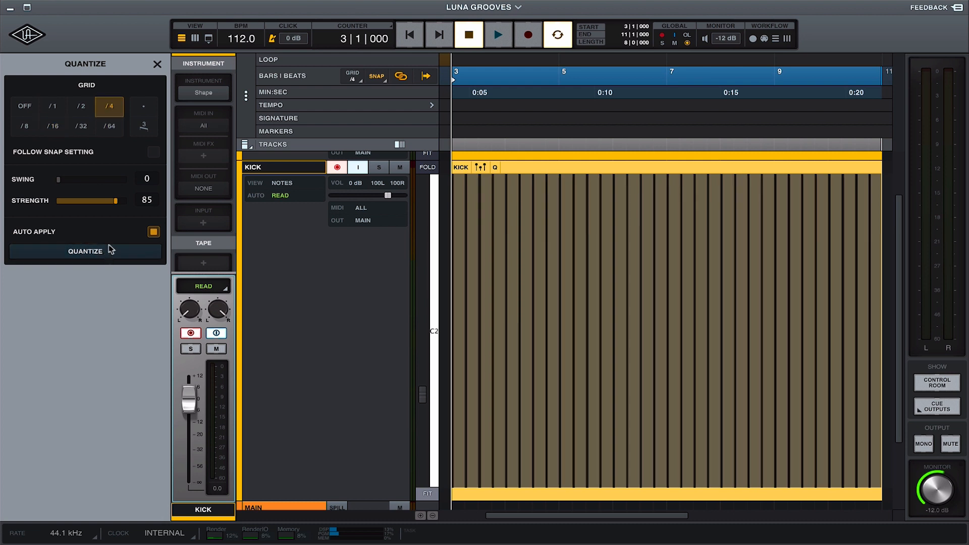
left_click_drag(115, 201, 123, 204)
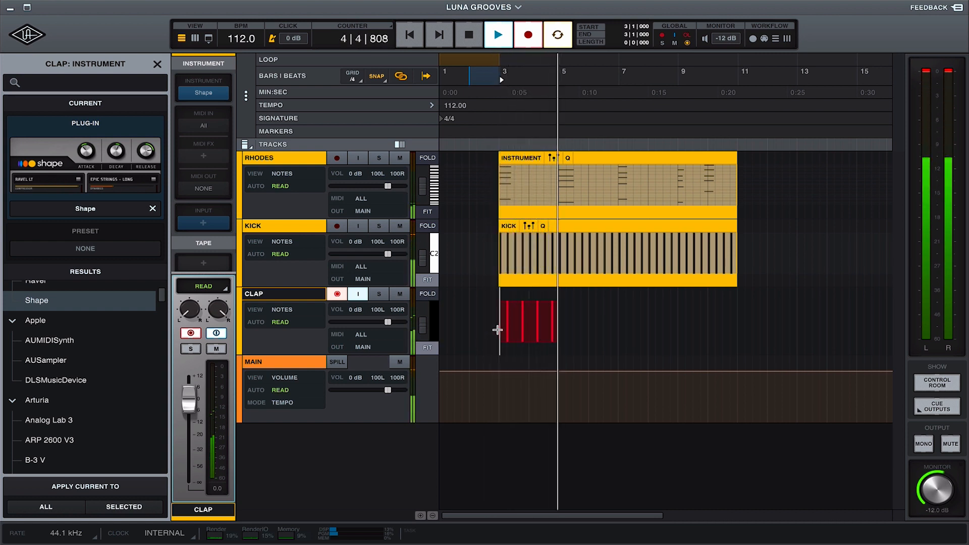
Finish the CLAP track's recording and play its clip back from bar 5 in close-up
key("space")
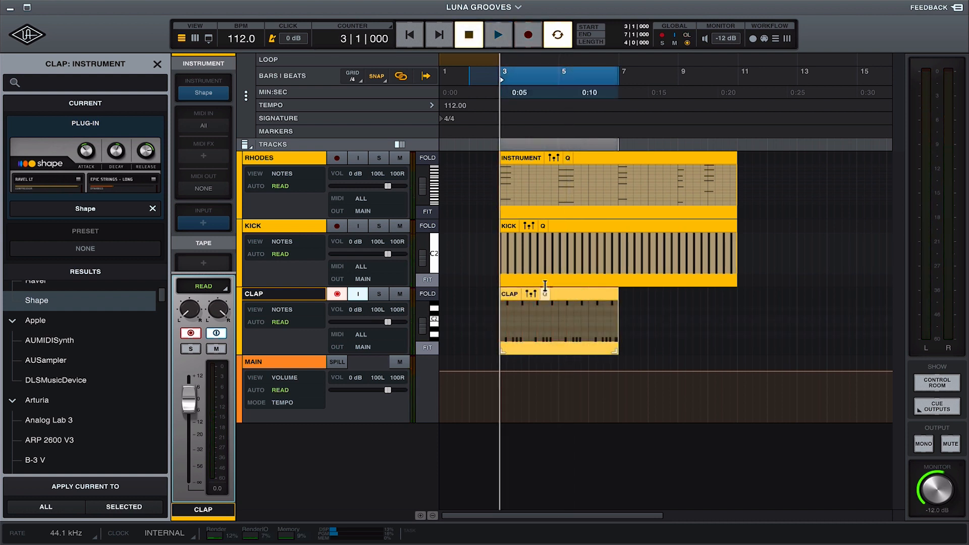
double_click(568, 296)
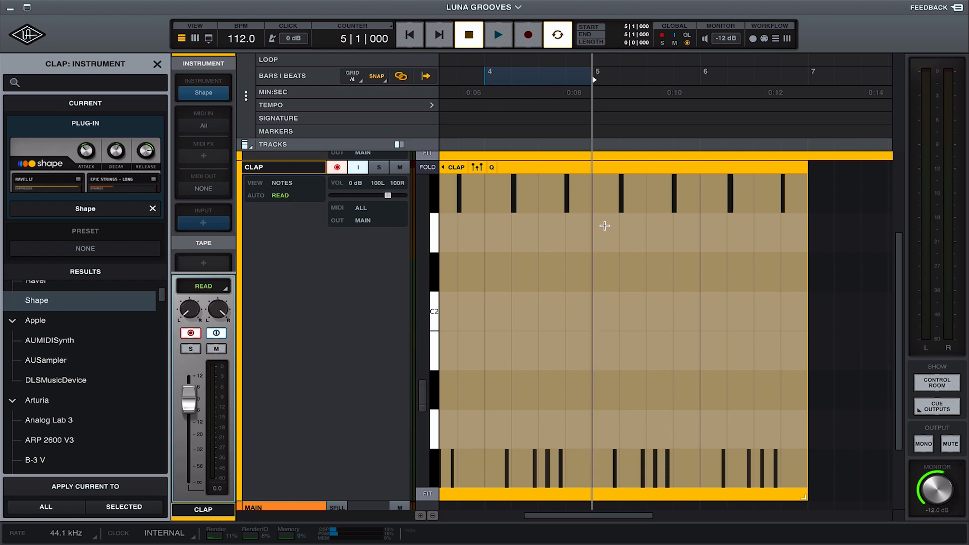
key("super+k")
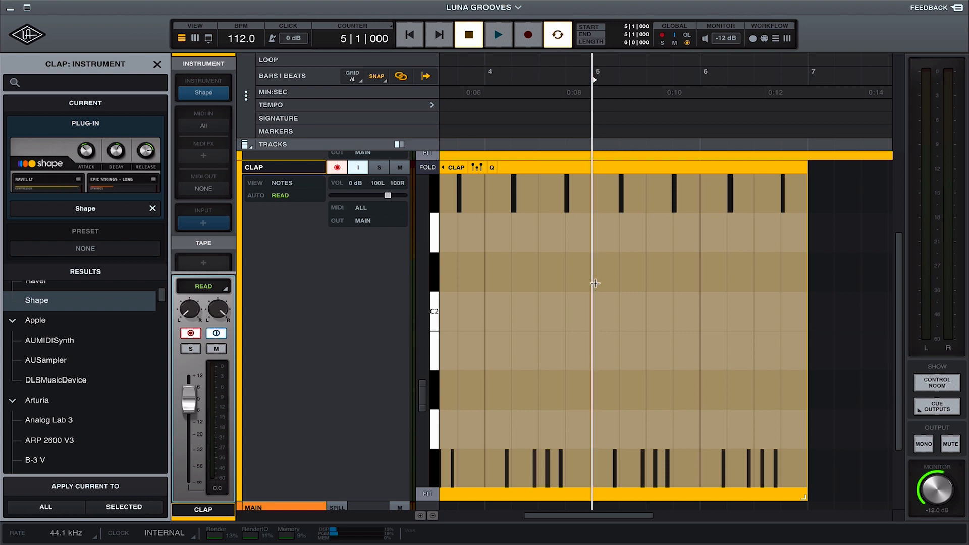
key("space")
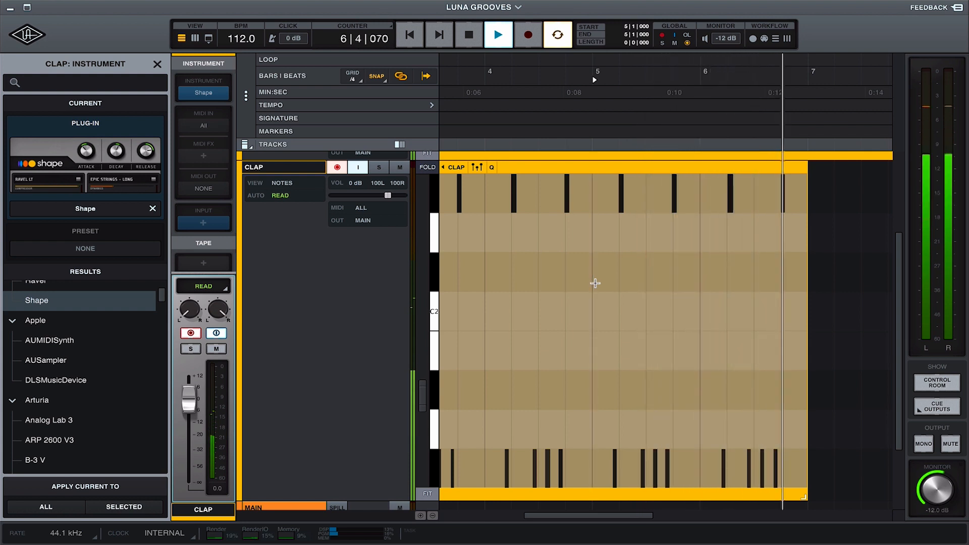
key("space")
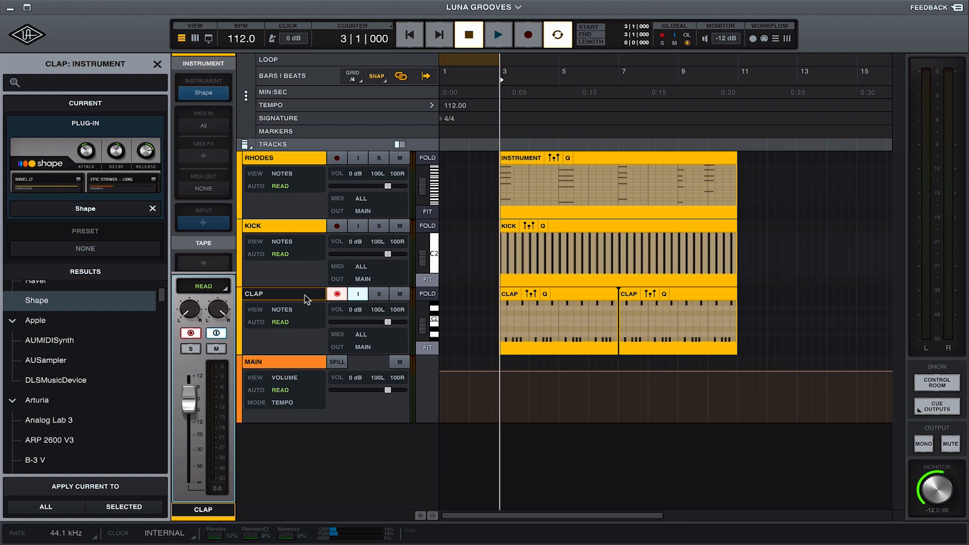
Create a mono audio track named SHAKER and load the UA 610-B preamp into its Unison slot
key("super+shift+n")
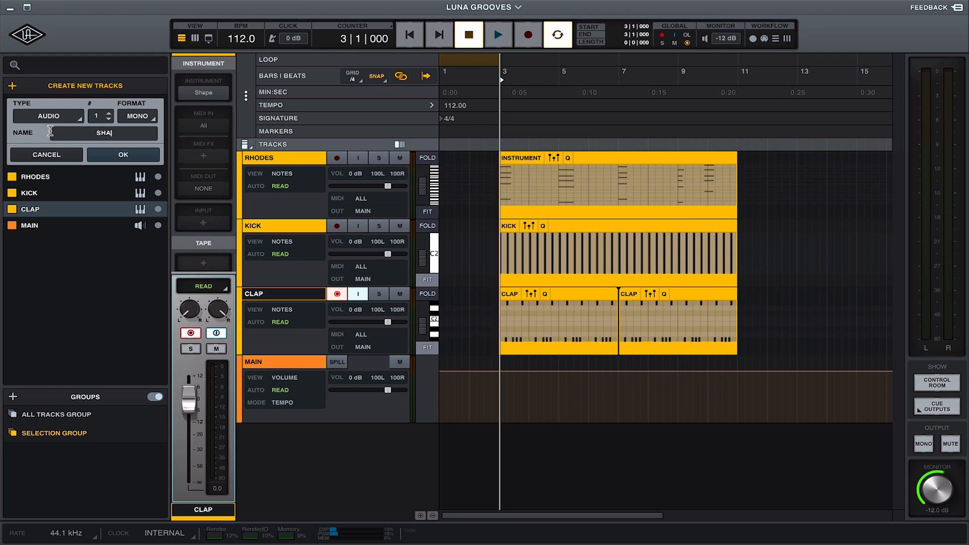
key("Return")
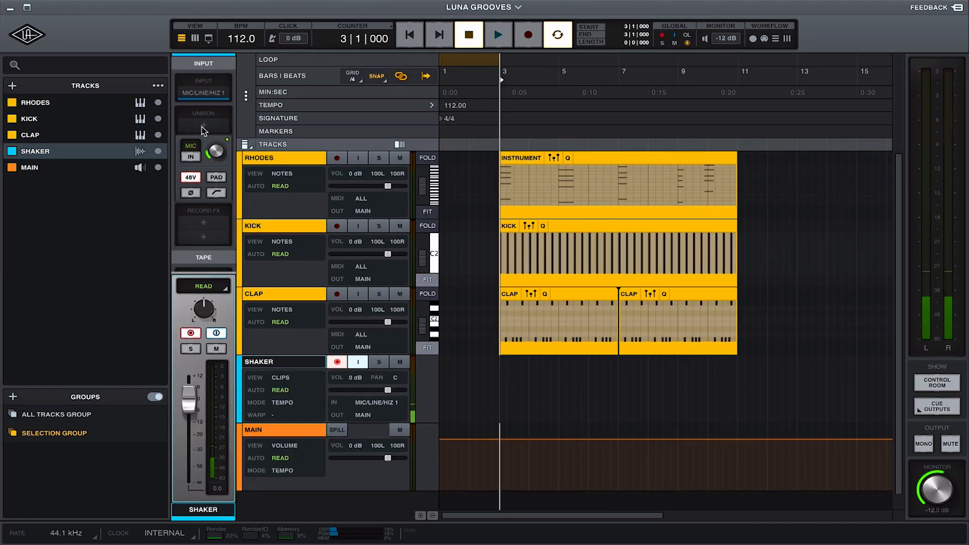
left_click(203, 126)
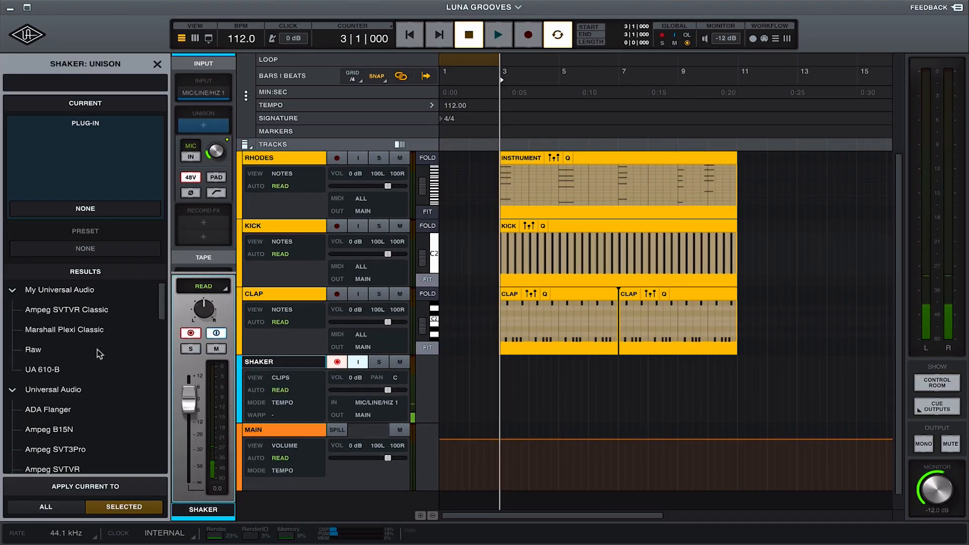
double_click(49, 371)
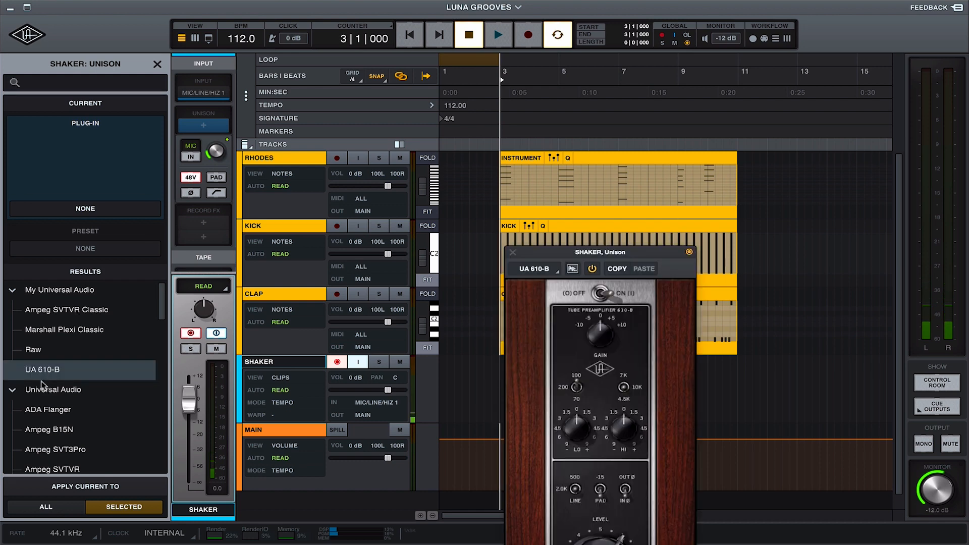
Set the UA 610-B's gain to +5 and raise its level, close the plug-in window and start the transport
left_click_drag(594, 256, 557, 10)
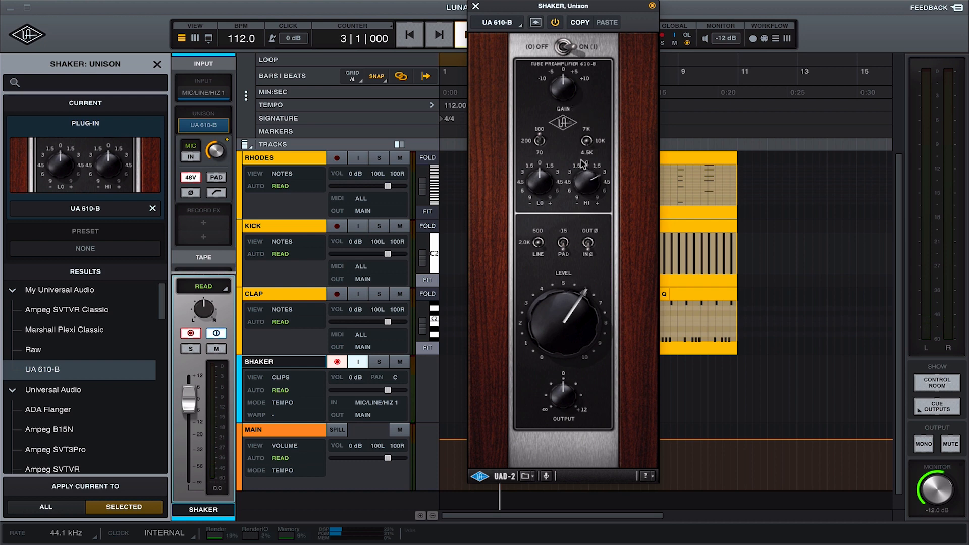
left_click_drag(561, 314, 559, 303)
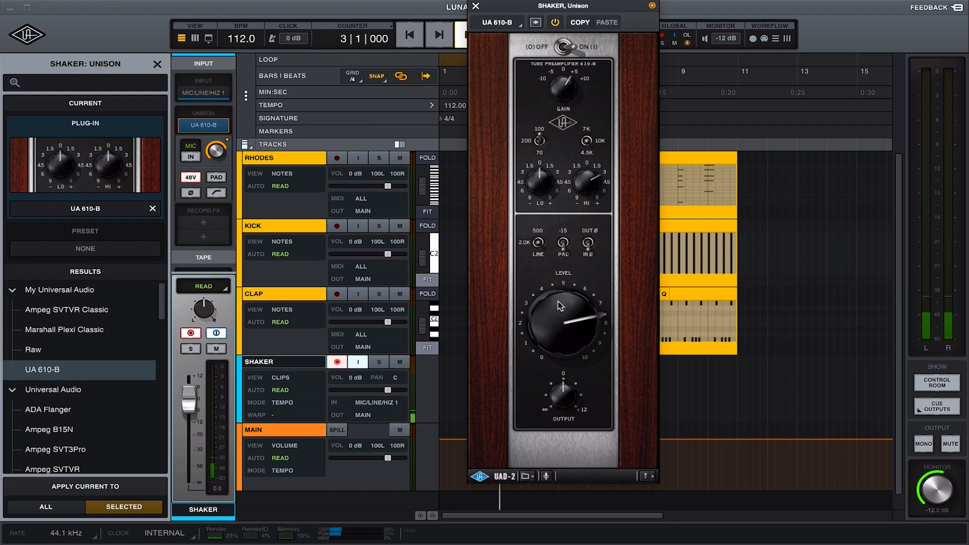
left_click(476, 6)
left_click(498, 35)
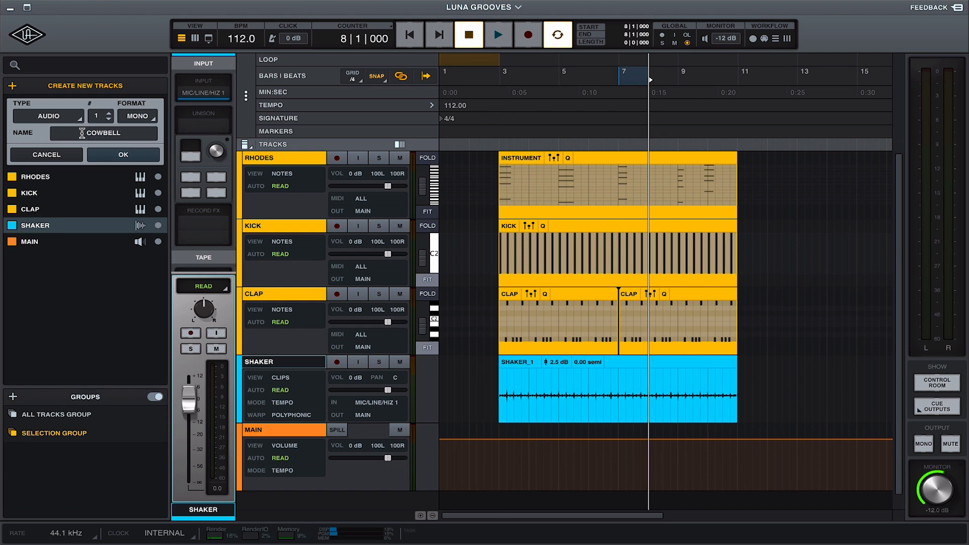
Create a mono audio track named COWBELL and record the cowbell part from bar 3 with the click enabled
key("Return")
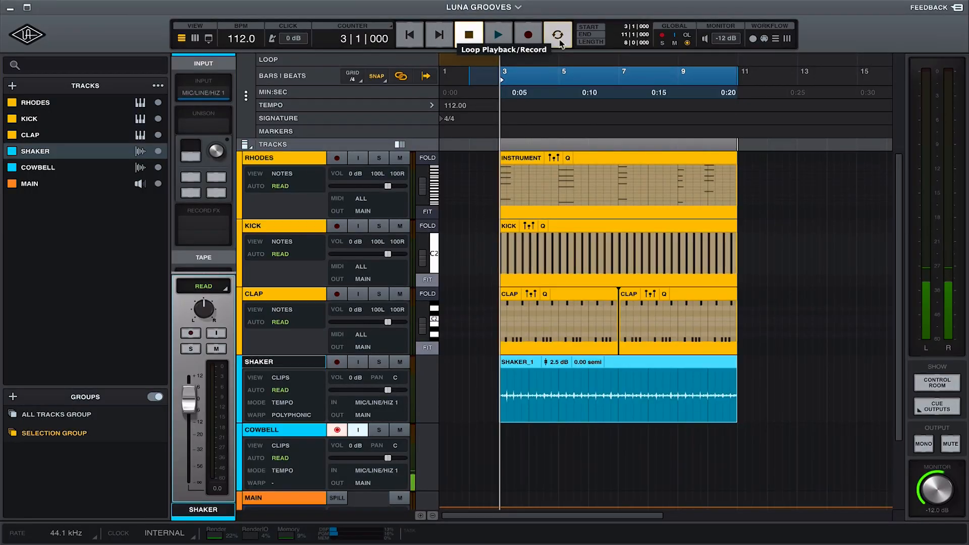
key("space")
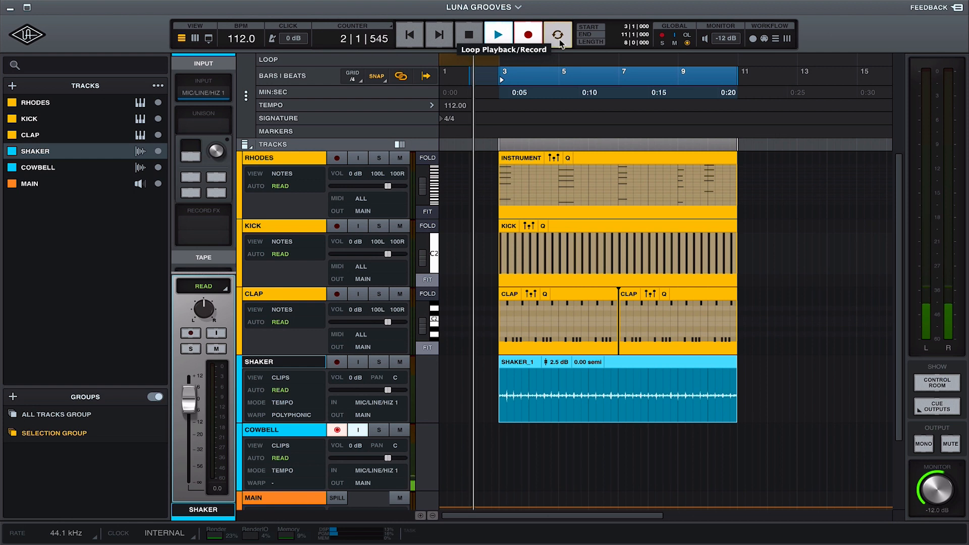
key("space")
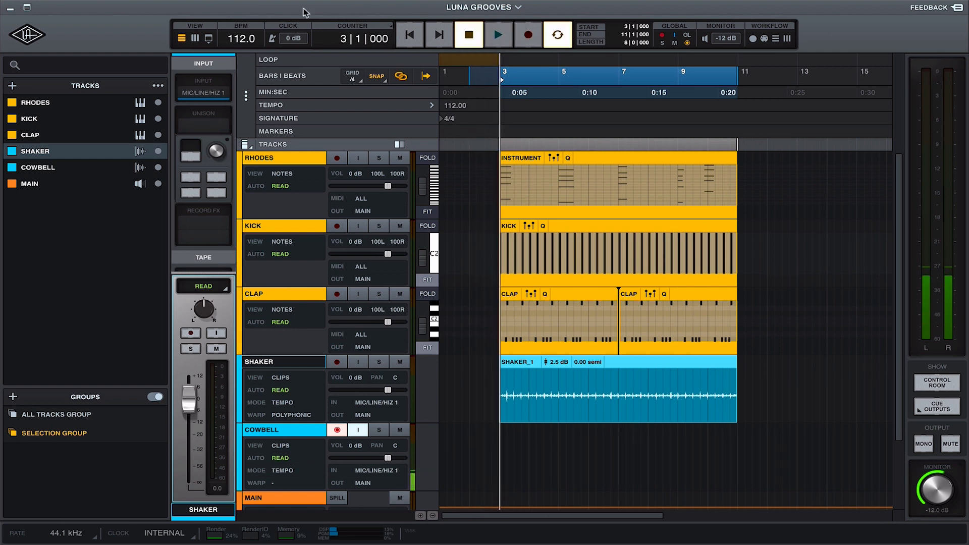
left_click(272, 41)
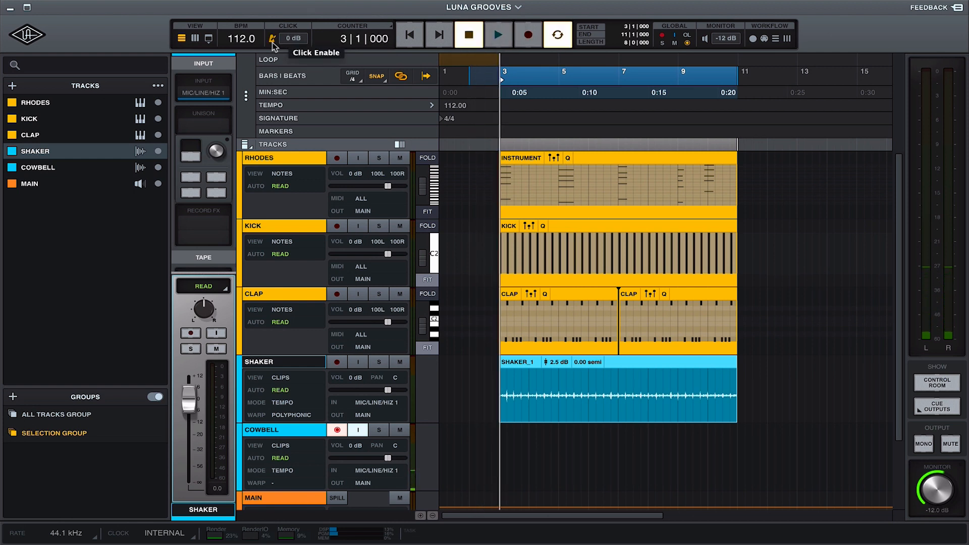
key("r")
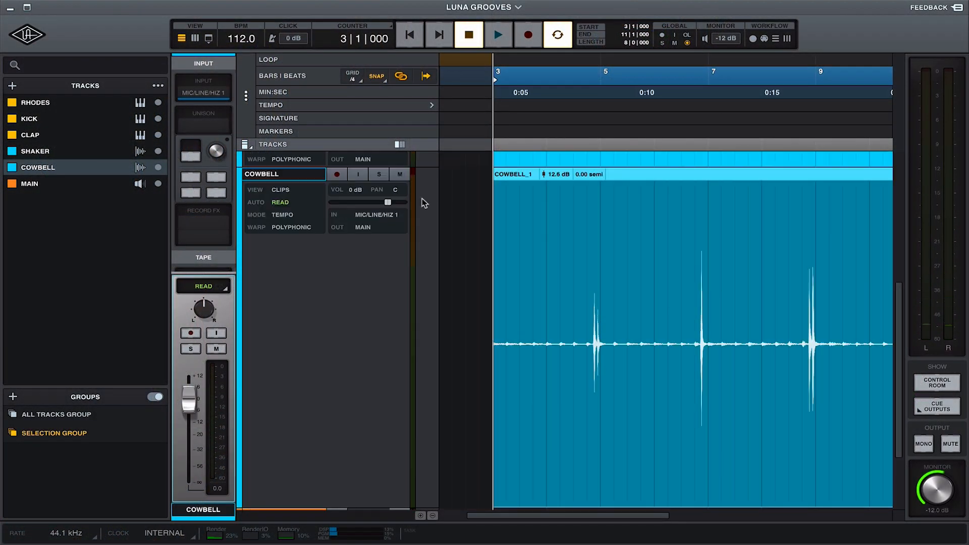
key("space")
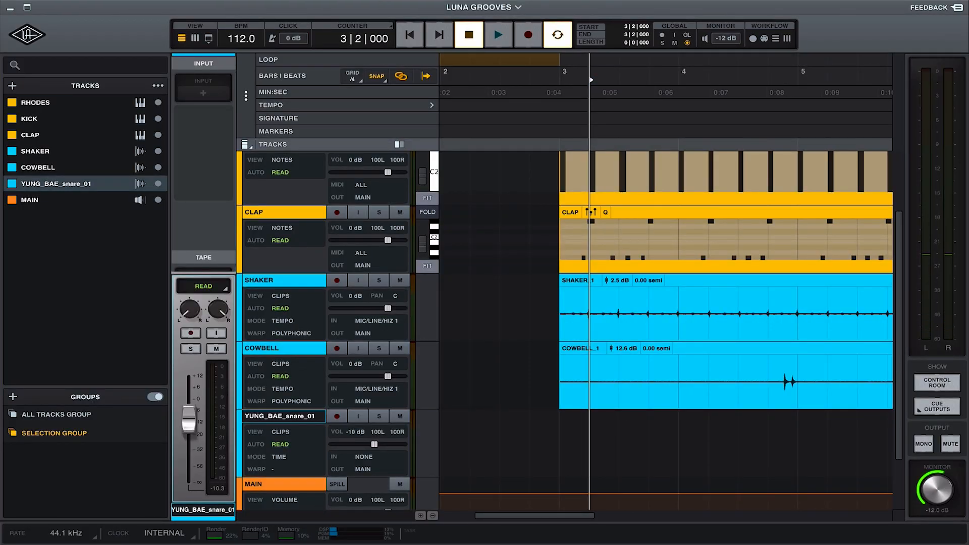
Place the YUNG_BAE_snare_01 sample on beat 2 of bar 3 and audition it from the start of bar 3
left_click_drag(751, 339, 590, 444)
left_click(560, 454)
key("space")
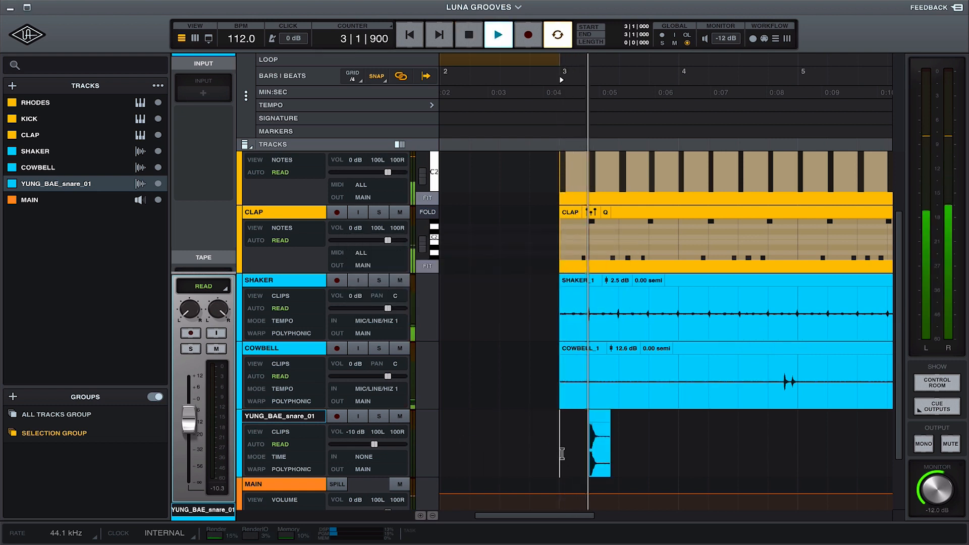
key("space")
Duplicate the two-beat snare pattern from bar 3 along the track and delete the copies beyond bar 11
left_click_drag(620, 452, 563, 453)
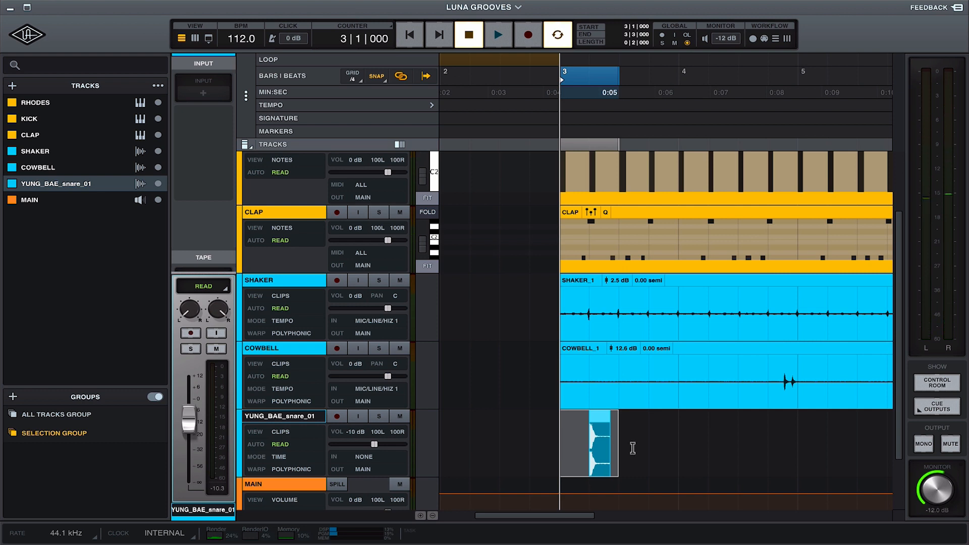
key("ctrl+d")
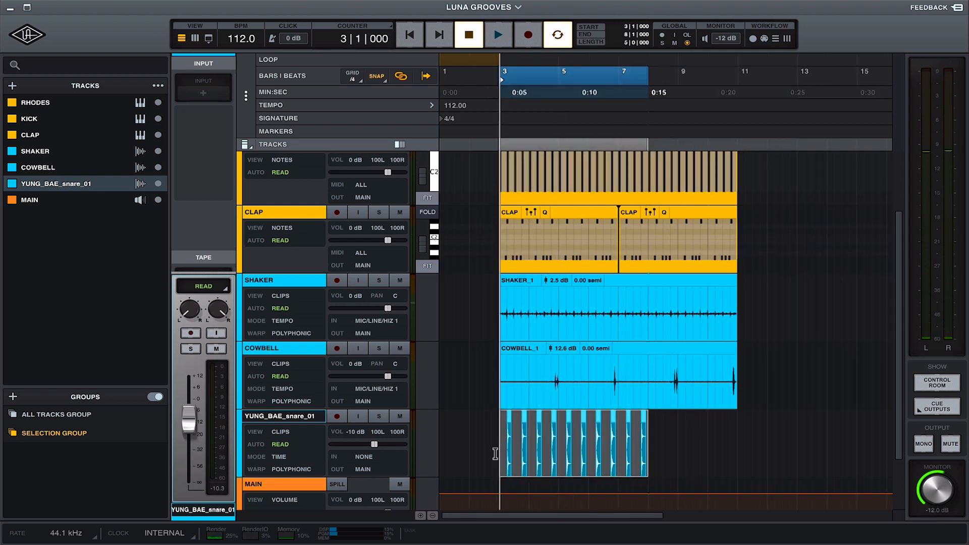
key("ctrl+d")
left_click_drag(828, 443, 737, 454)
key("Delete")
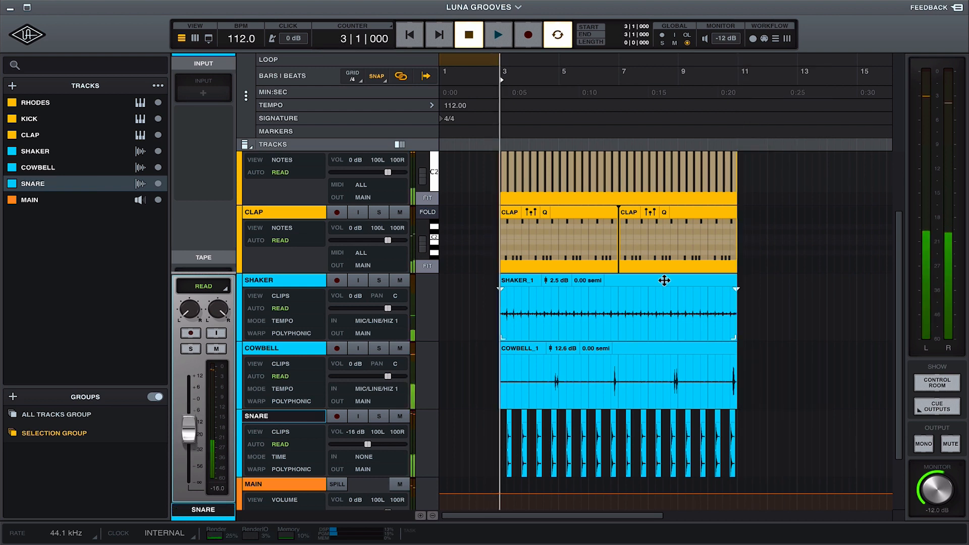
Switch the SHAKER track's view to Warps and inspect the shaker clip's warp markers from bar 3 in close-up
left_click(664, 281)
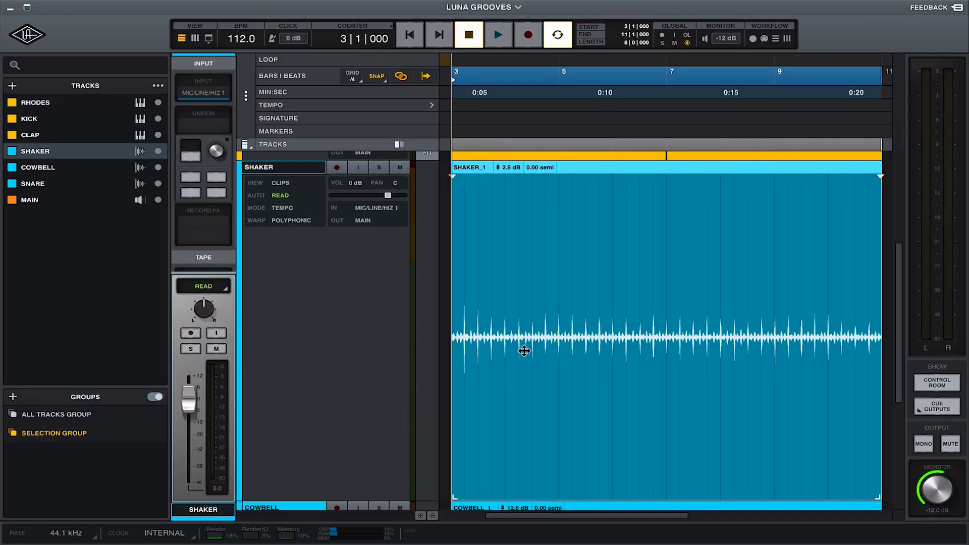
left_click(281, 184)
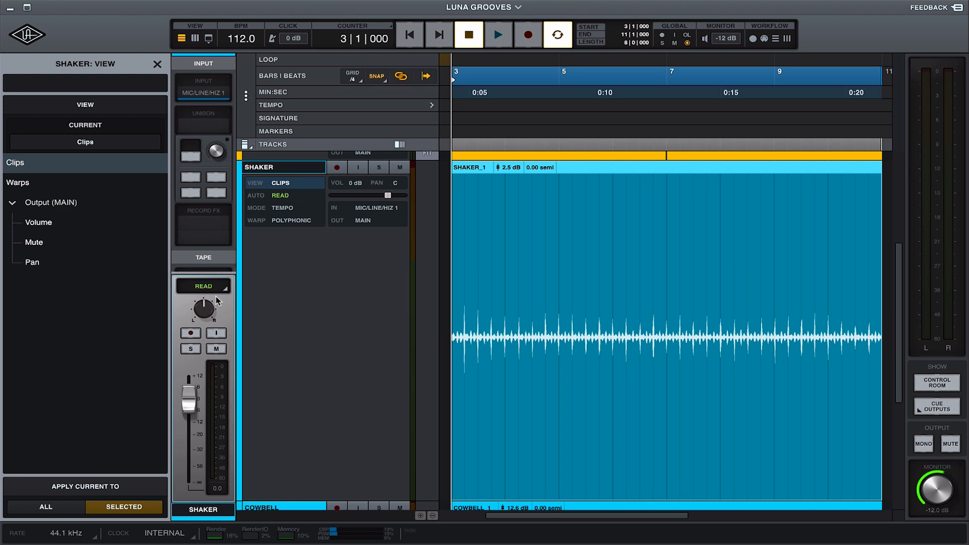
left_click(20, 183)
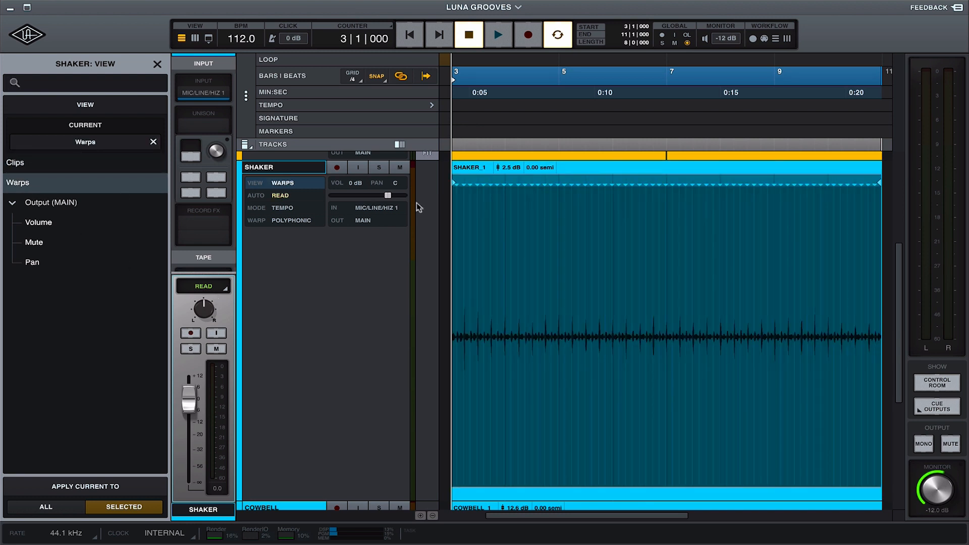
key("r")
key("r")
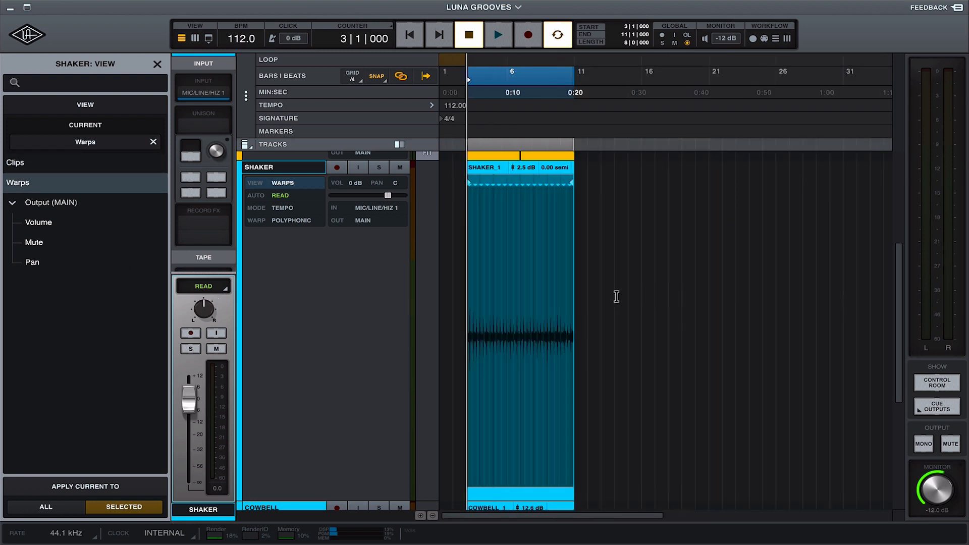
key("t")
key("t")
key("t")
key("t")
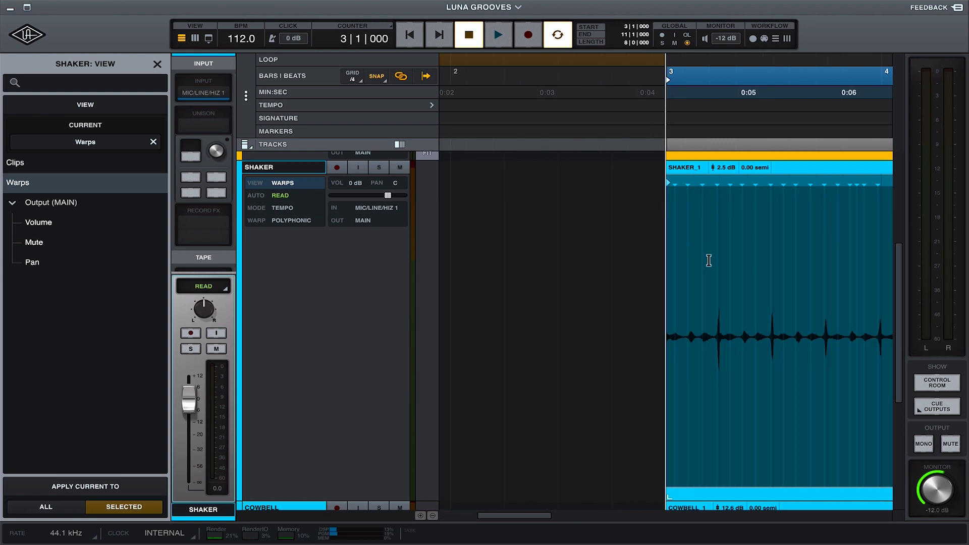
scroll(709, 260, "right", 10)
scroll(708, 260, "left", 1)
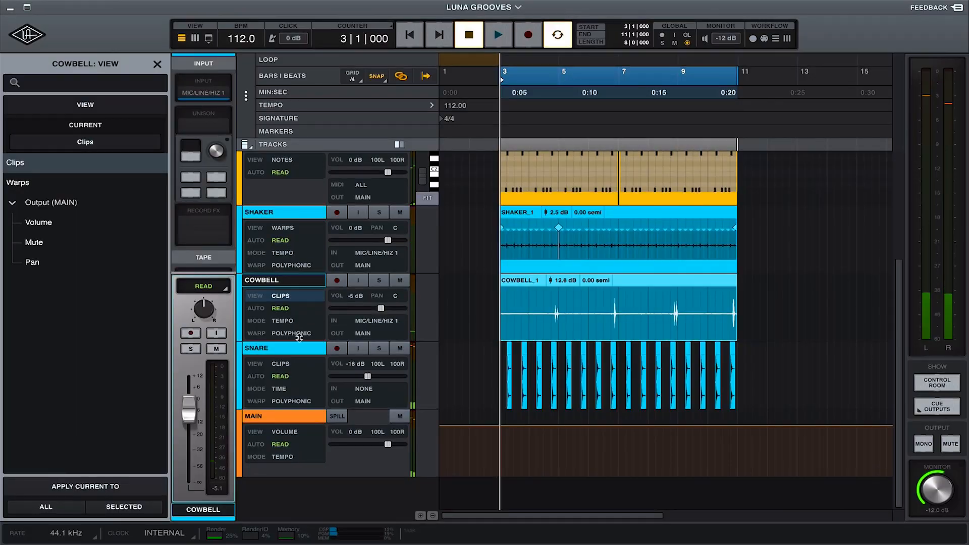
Open the SHAKER track's view options and look over its warped clip alongside the RHODES, KICK and CLAP parts
left_click(298, 348)
left_click(283, 228)
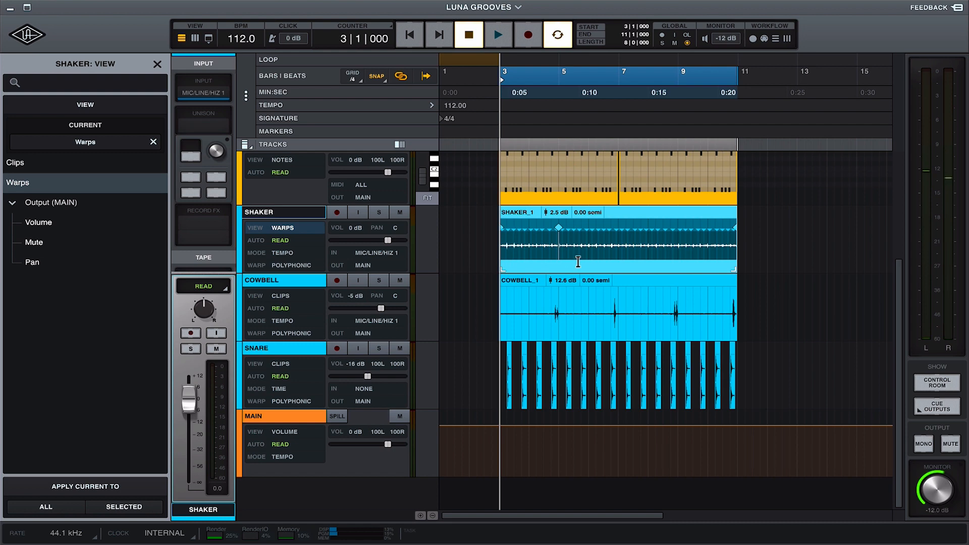
scroll(644, 303, "up", 3)
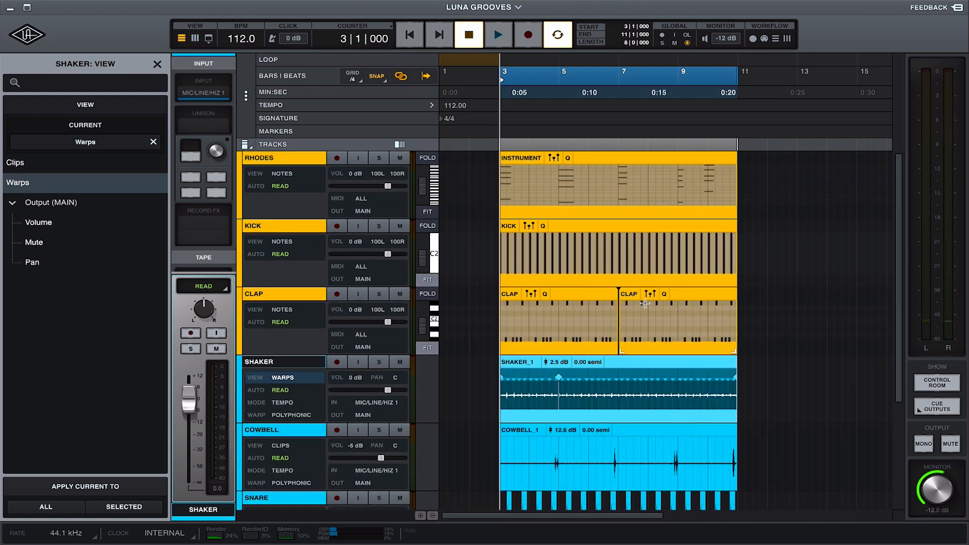
scroll(645, 303, "down", 1)
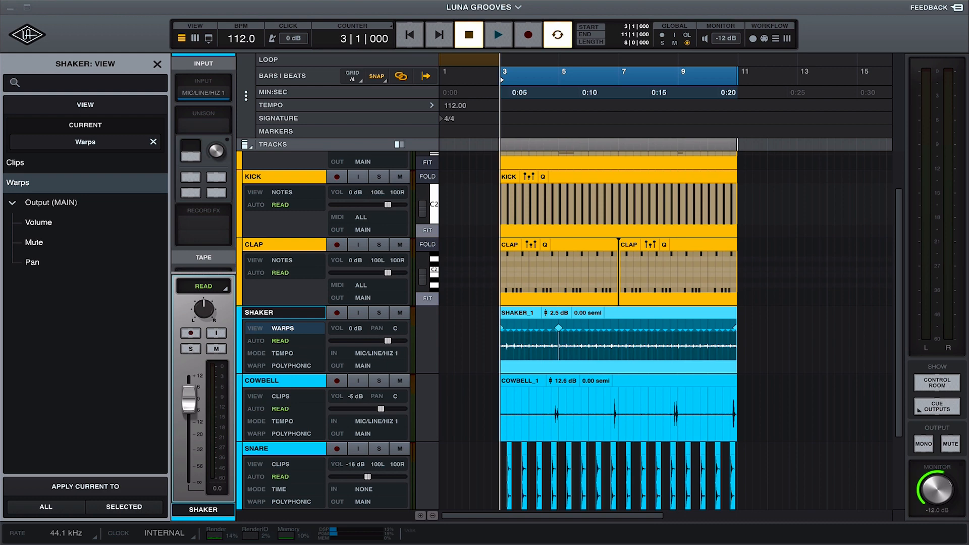
Add the VND Bassdrum 002 G sample on a new track below SNARE, with its clip starting at bar 3
scroll(565, 328, "down", 4)
left_click_drag(696, 445, 501, 444)
left_click_drag(499, 482, 517, 430)
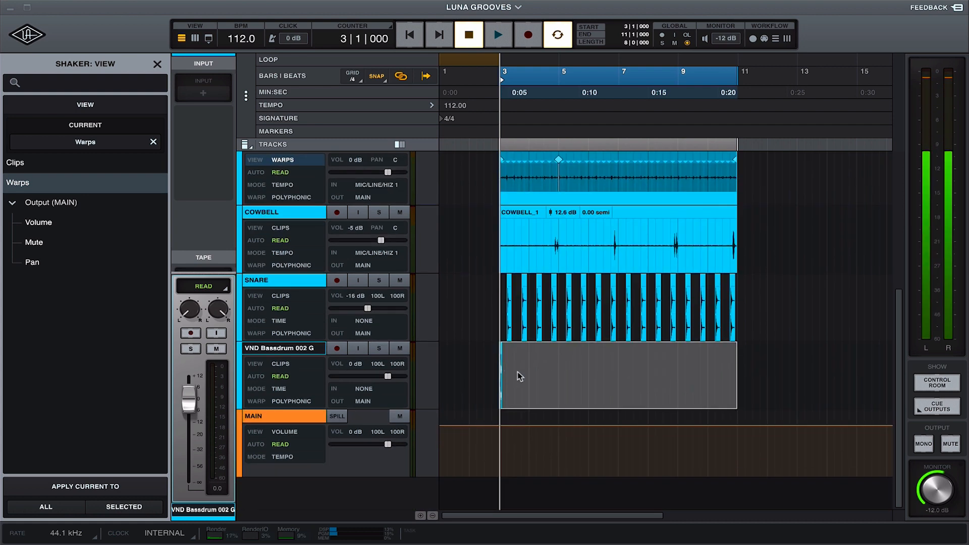
left_click(502, 375)
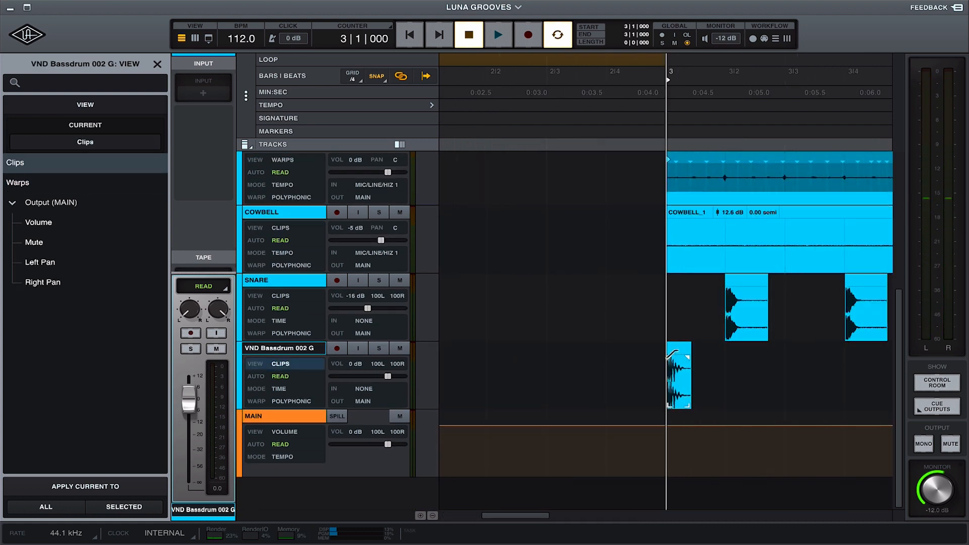
Audition the VND Bassdrum 002 G hit and duplicate it onto every beat from bar 3
left_click(684, 348)
key("space")
key("space")
key("ctrl+d")
key("ctrl+d")
key("ctrl+d")
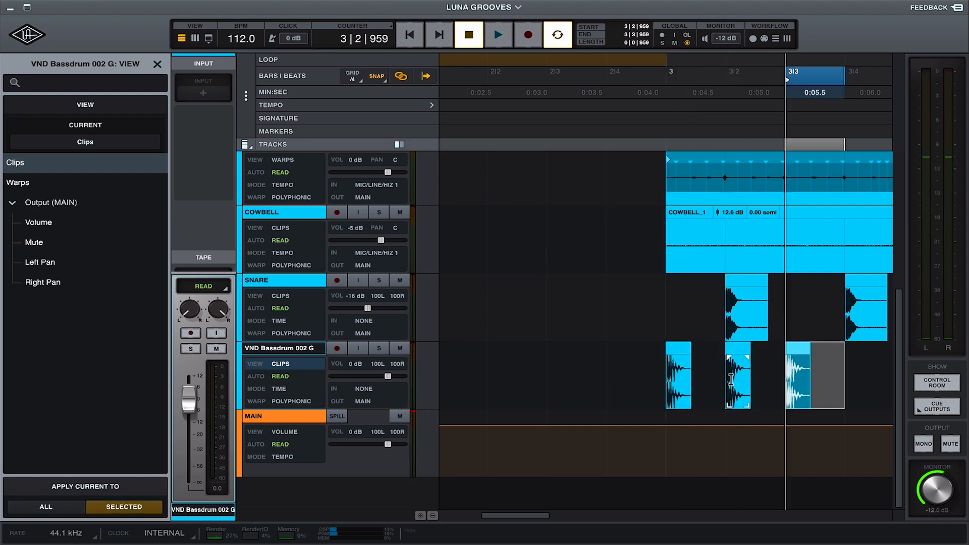
scroll(707, 378, "right", 3)
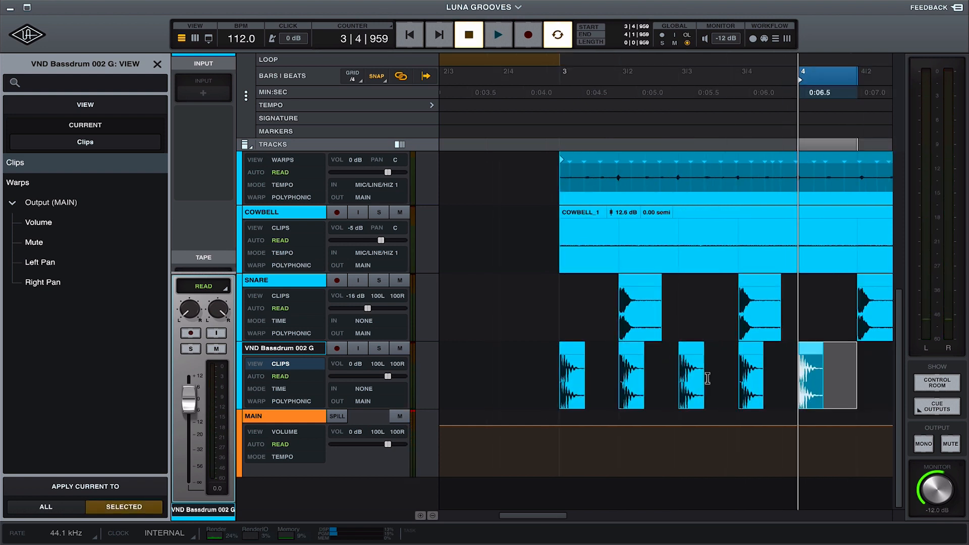
Play the groove from bar 3 and lower the VND Bassdrum 002 G track's volume to about -14 dB
left_click(543, 391)
key("space")
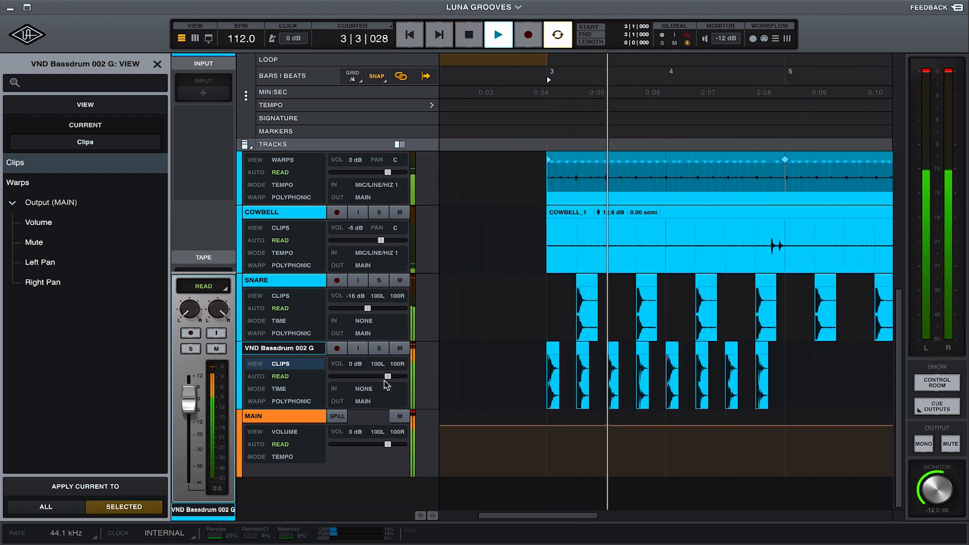
left_click_drag(386, 376, 368, 387)
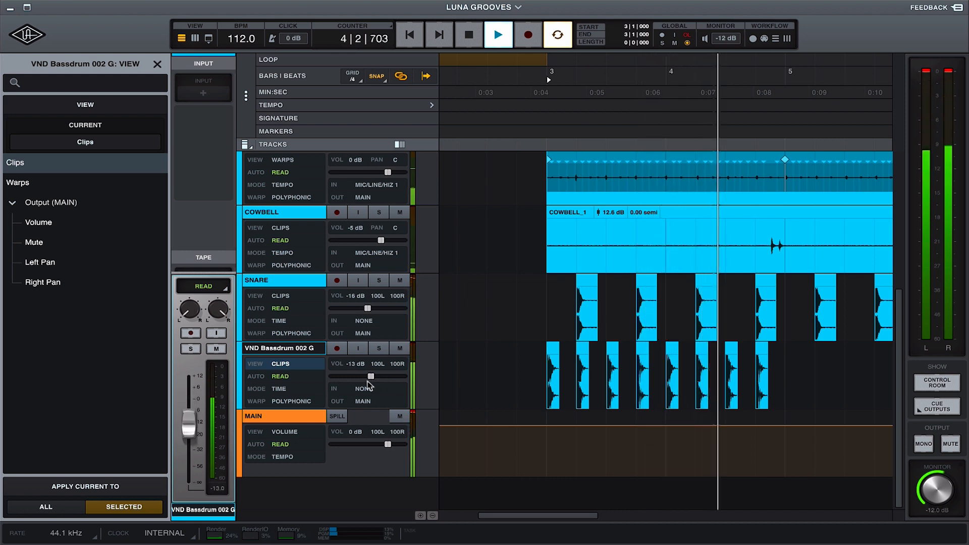
key("space")
Duplicate the bass drum hits of bars 3 and 4 along the track from bar 5 onward
left_click_drag(542, 392, 786, 393)
key("super+d")
key("super+d")
key("super+d")
key("super+d")
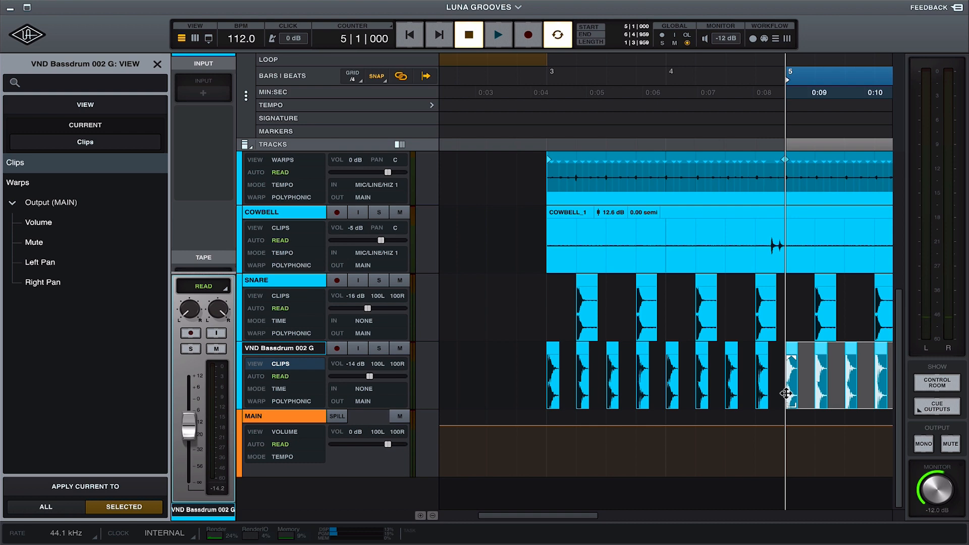
left_click(433, 515)
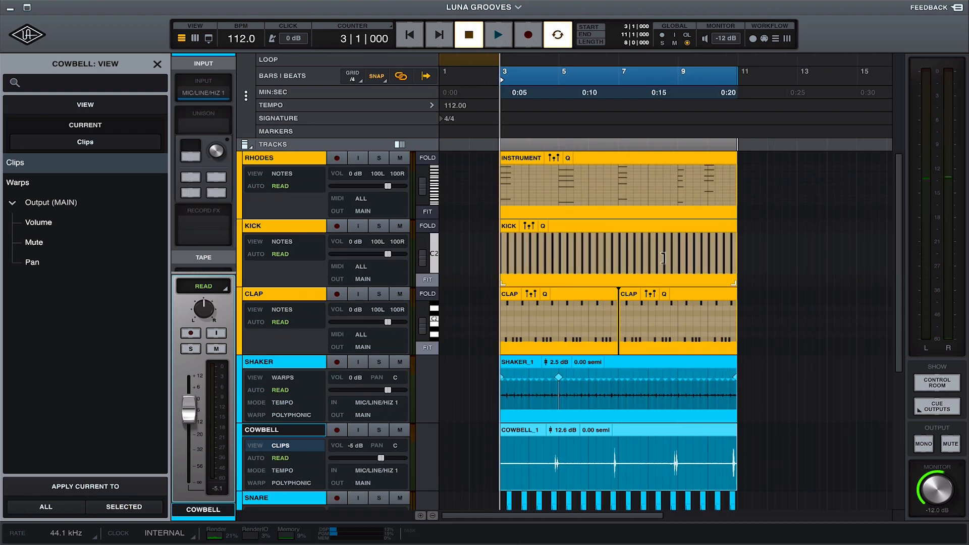
Select the KICK track and look over its clip alongside the other parts of the arrangement
left_click(294, 228)
scroll(294, 228, "down", 1)
scroll(293, 228, "down", 3)
scroll(294, 228, "up", 4)
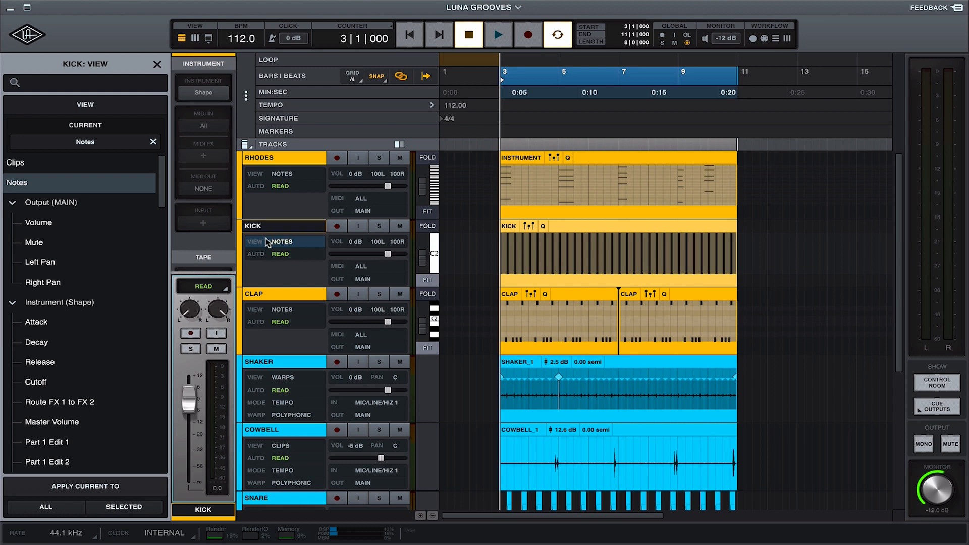
Recolor all the drum and percussion tracks, from KICK through VND Bassdrum 002 G, red
scroll(313, 339, "down", 4)
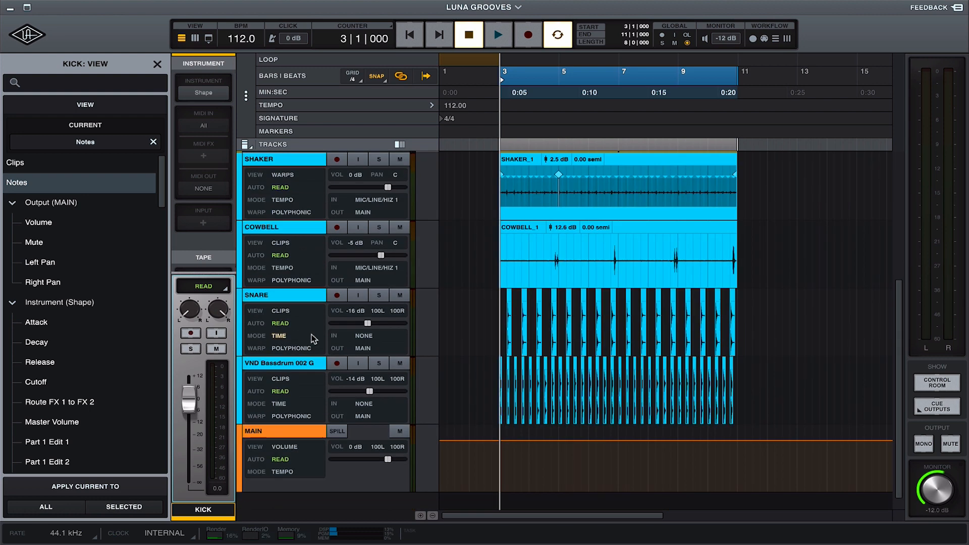
left_click(305, 363)
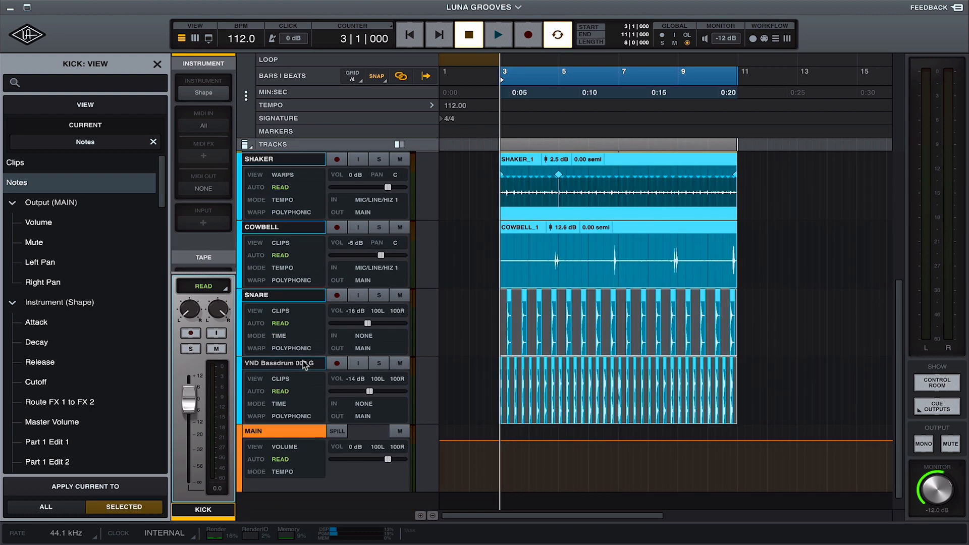
left_click(239, 392)
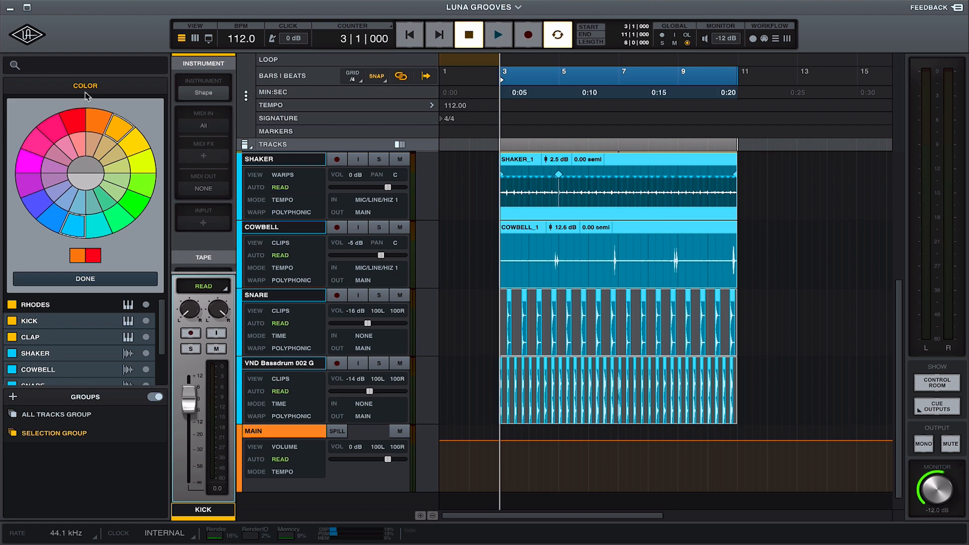
left_click(78, 124)
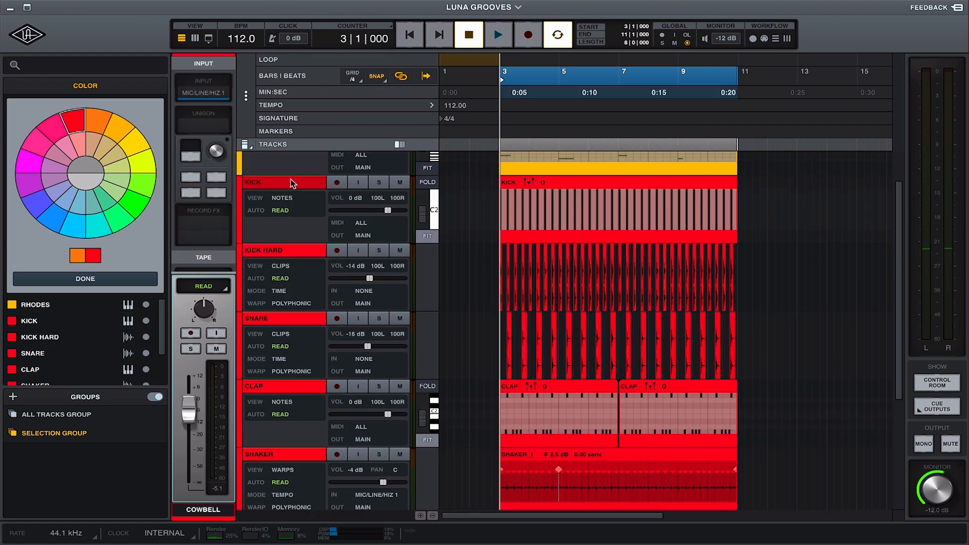
Create a stereo bus named DRUMS with the Neve Summing console directly below the RHODES track
left_click(292, 183)
scroll(301, 182, "up", 2)
left_click(286, 167)
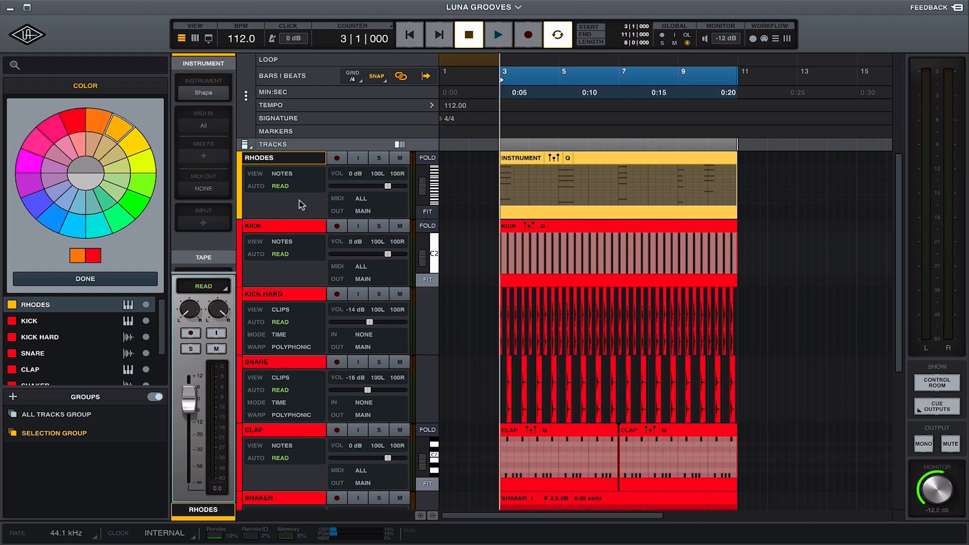
key("shift+super+n")
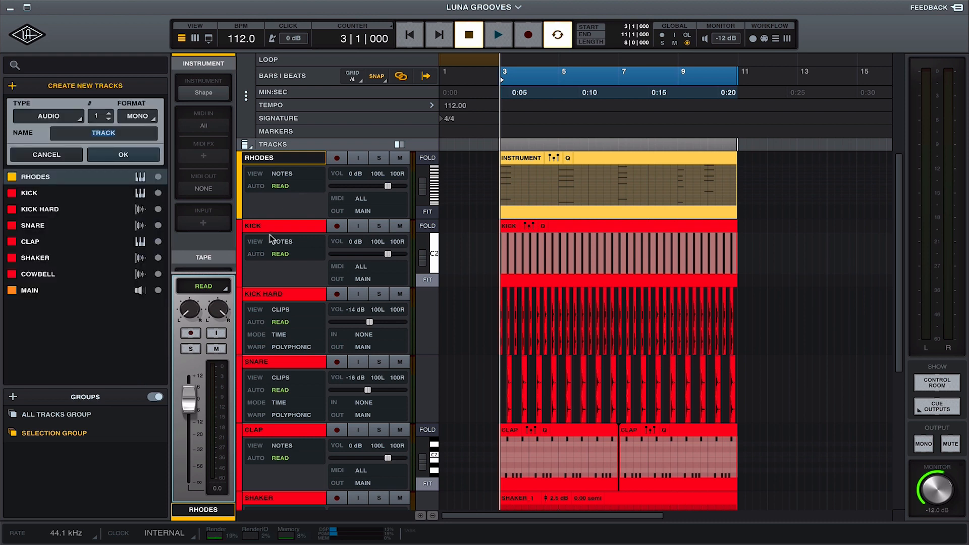
left_click(68, 114)
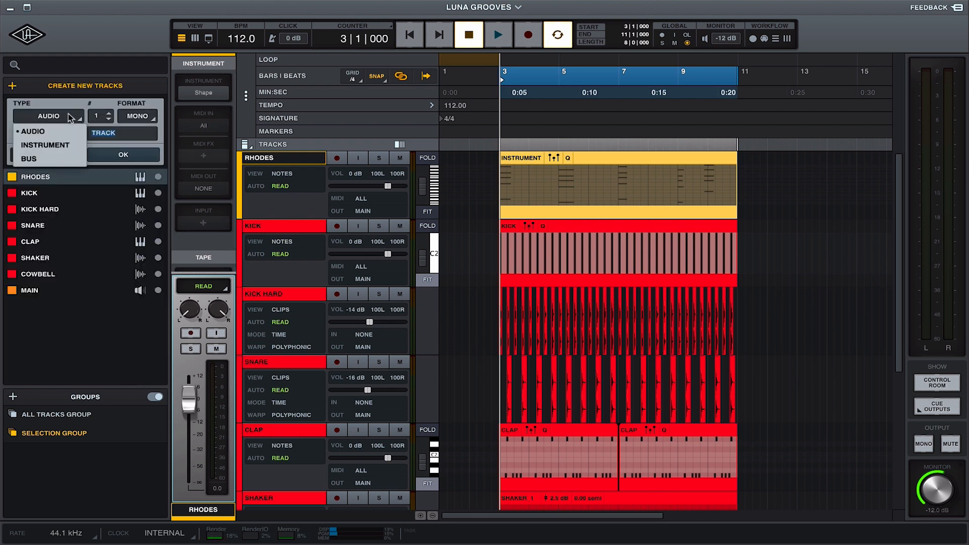
left_click(46, 157)
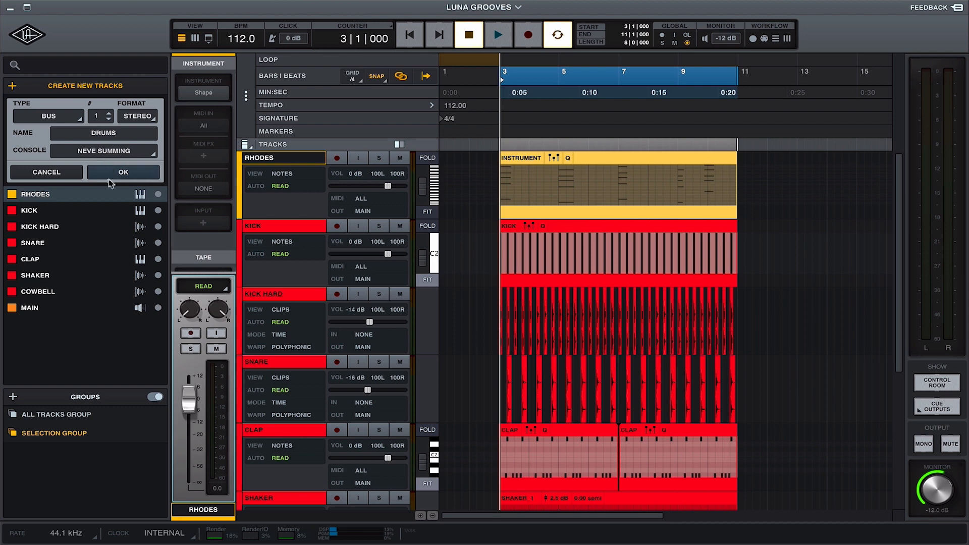
left_click(110, 171)
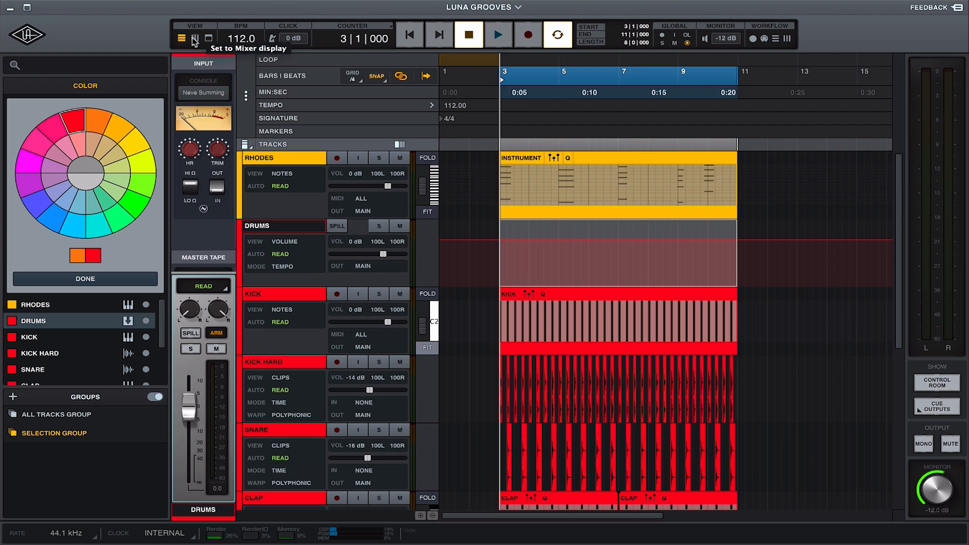
In the mixer, route the first send of every track from KICK through COWBELL to the DRUMS bus
left_click(194, 39)
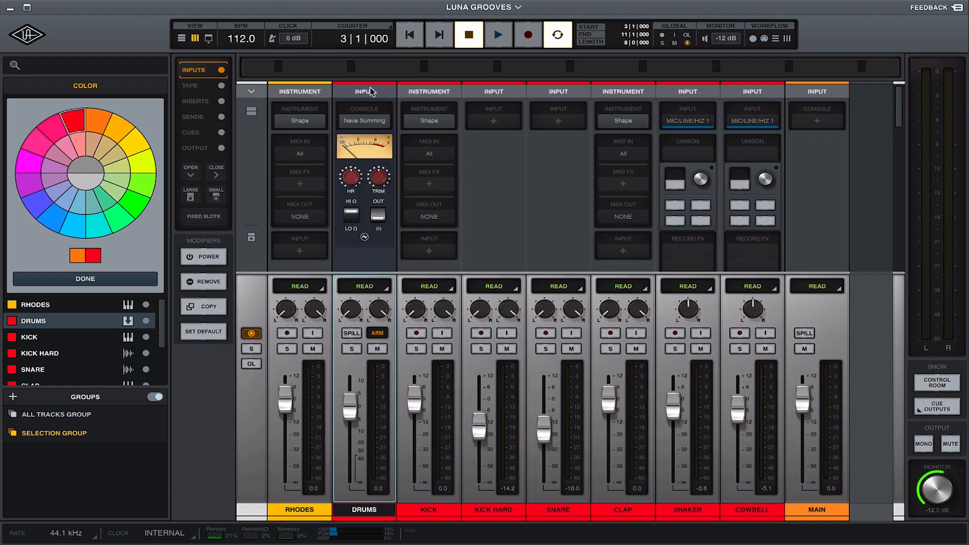
left_click(195, 103)
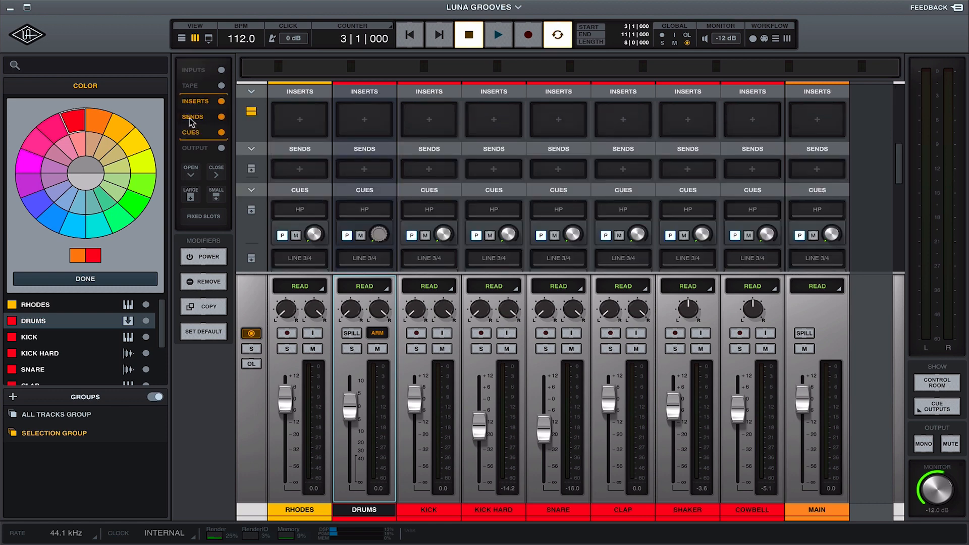
left_click(430, 511)
left_click(750, 511, "shift")
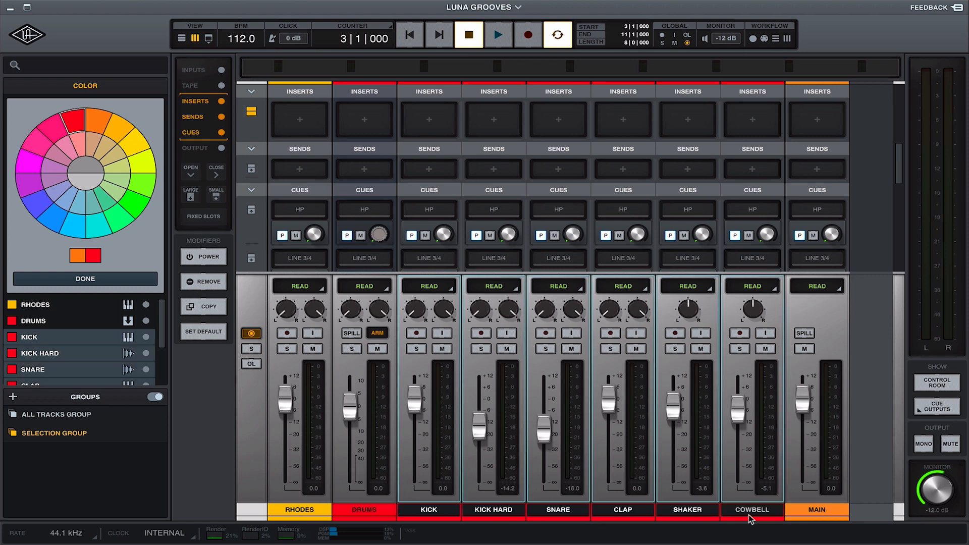
left_click(428, 170)
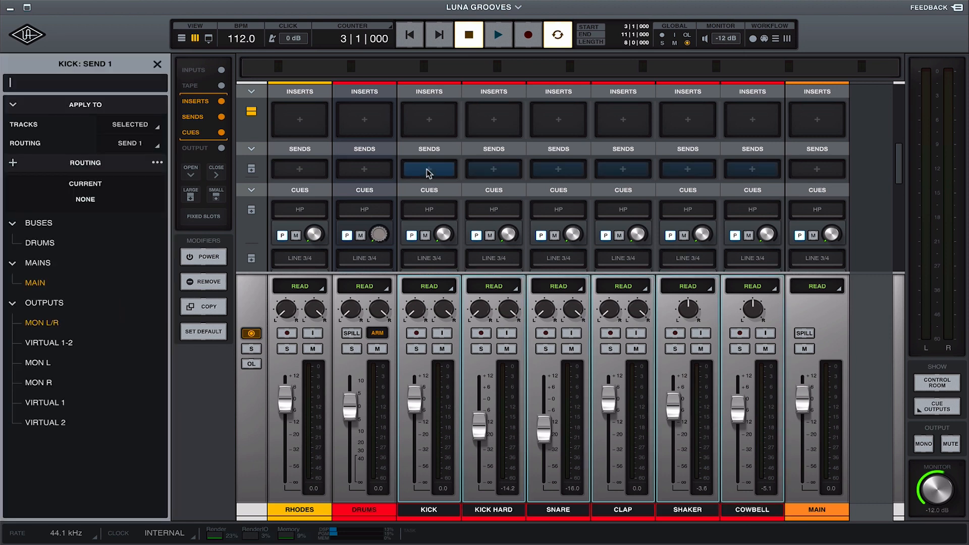
left_click(52, 245)
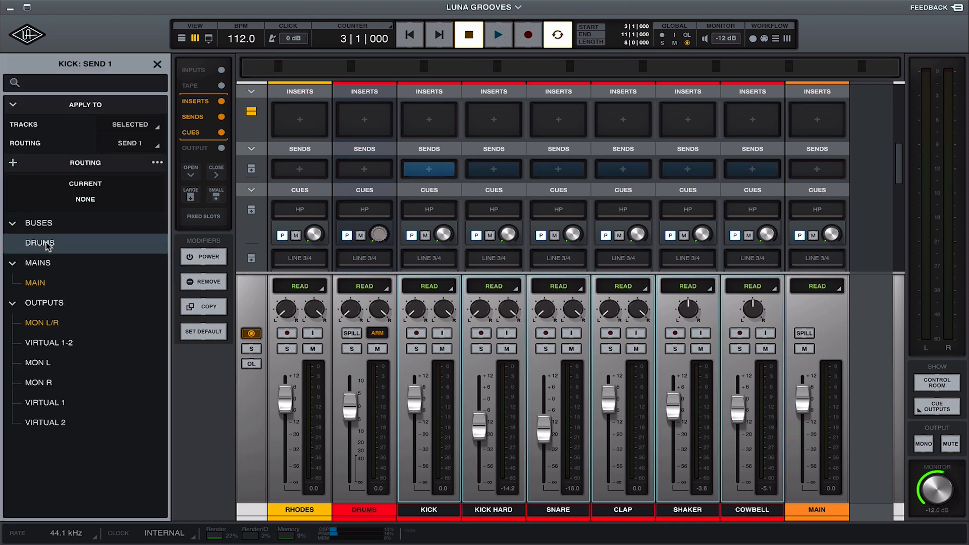
left_click(362, 509)
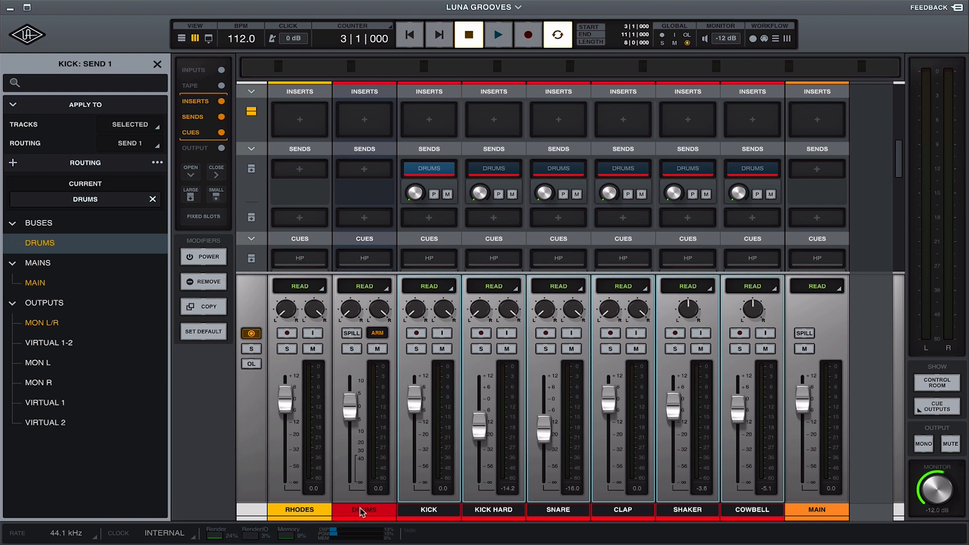
left_click(198, 70)
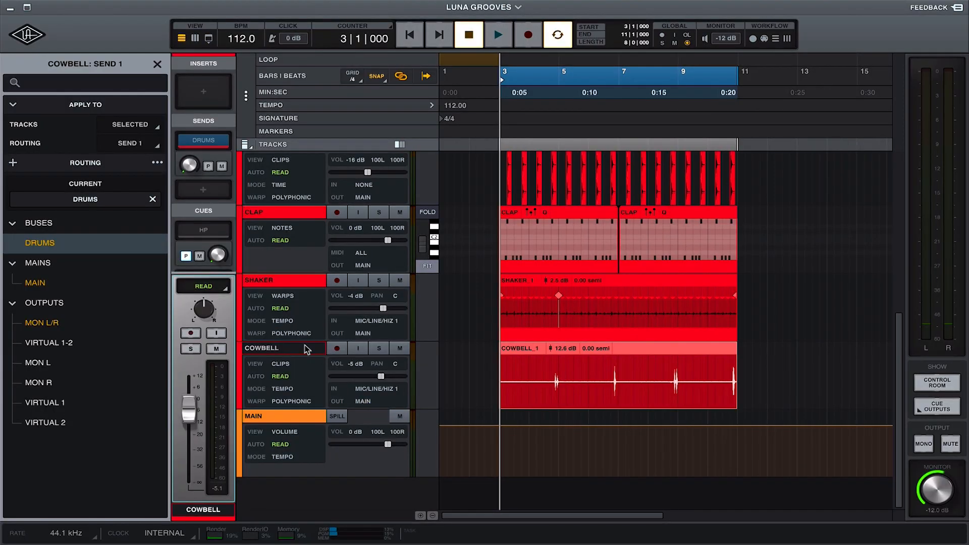
Add one stereo instrument track with the Minimoog below the COWBELL track
left_click(297, 416)
left_click(304, 349)
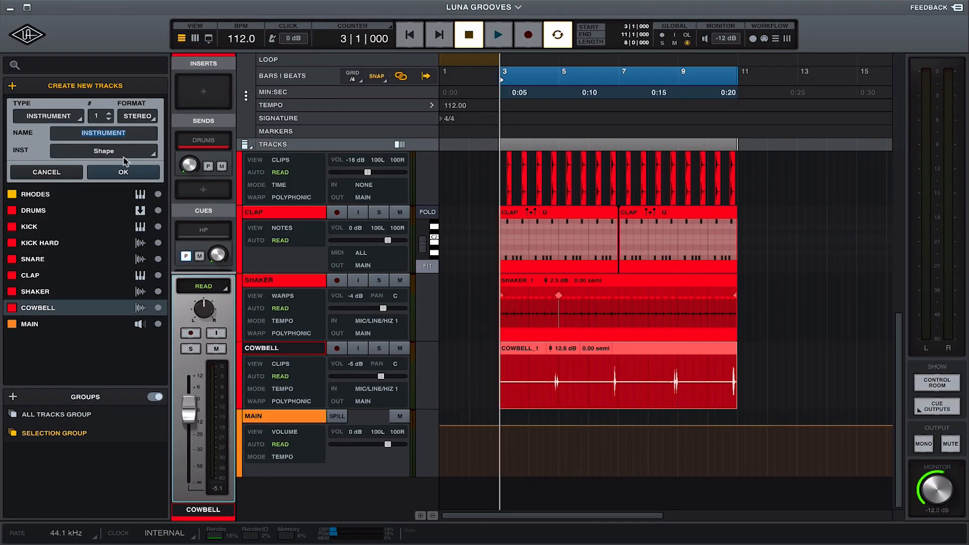
left_click(124, 161)
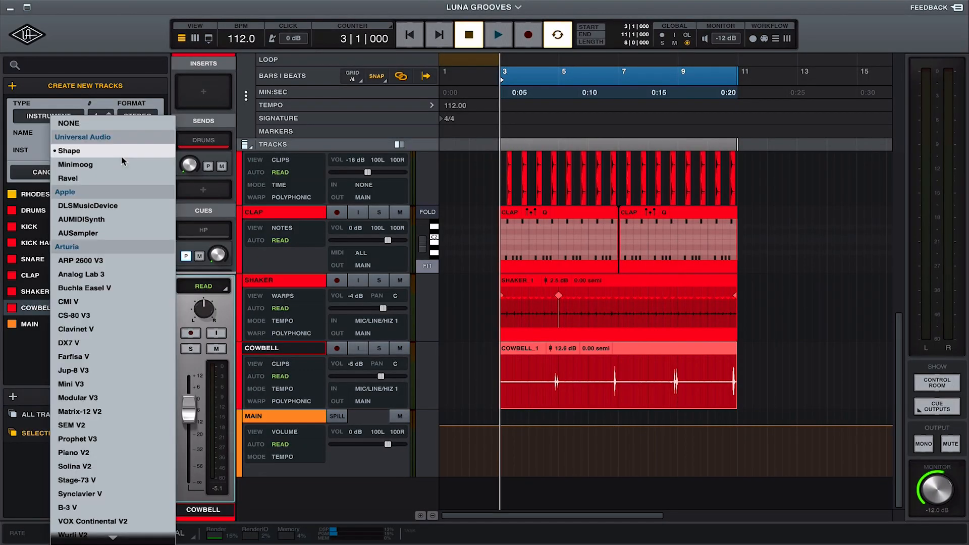
left_click(114, 164)
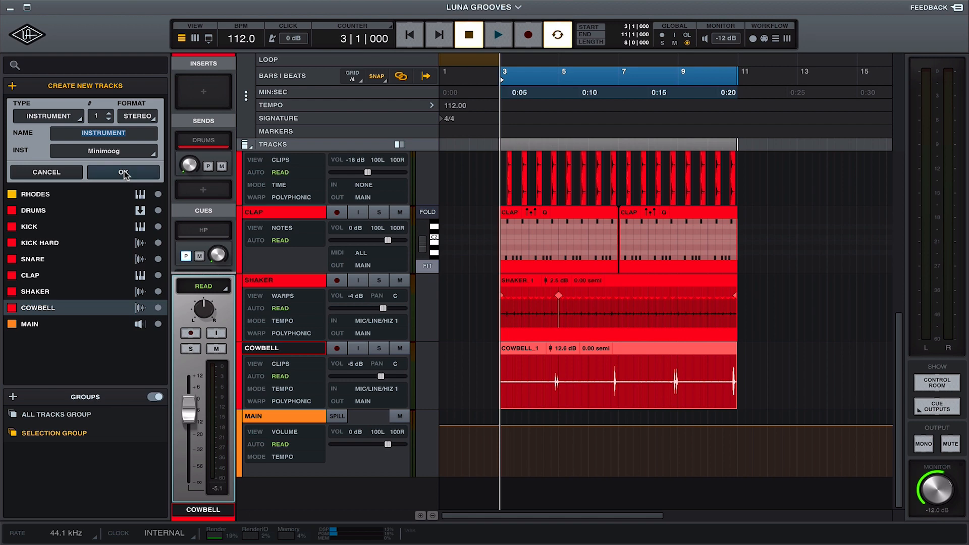
left_click(124, 173)
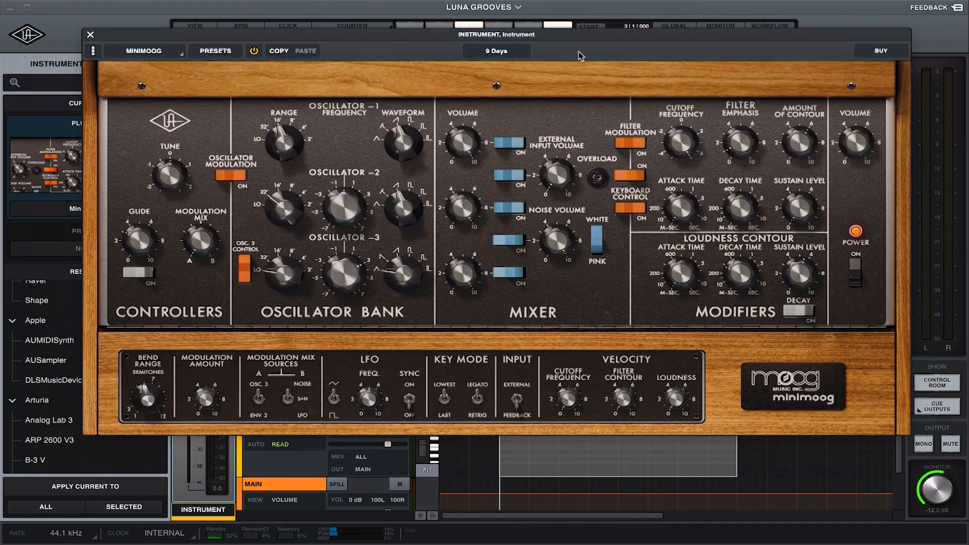
Choose a Minimoog preset for the BASS track and record a bass line from bar 3 to bar 11
left_click_drag(584, 38, 570, 62)
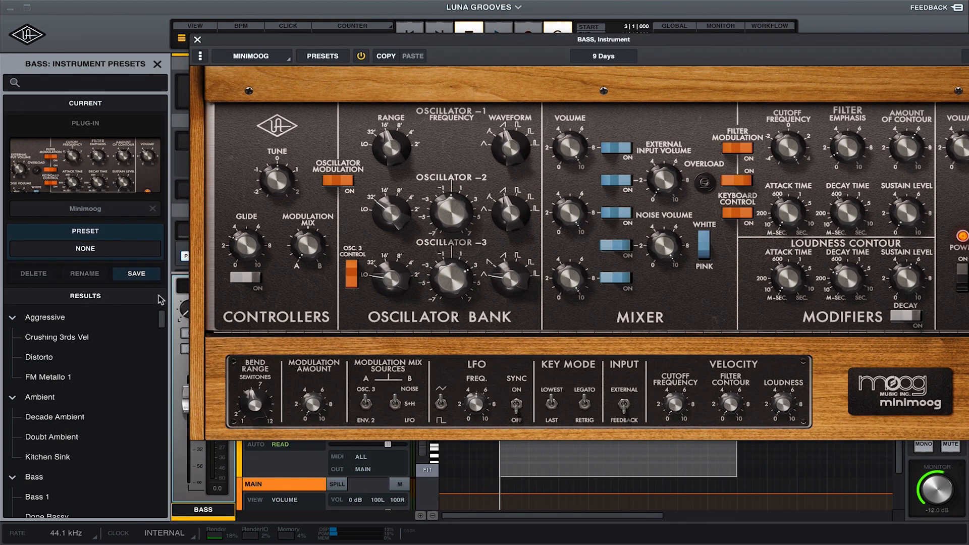
scroll(53, 353, "down", 5)
left_click(46, 402)
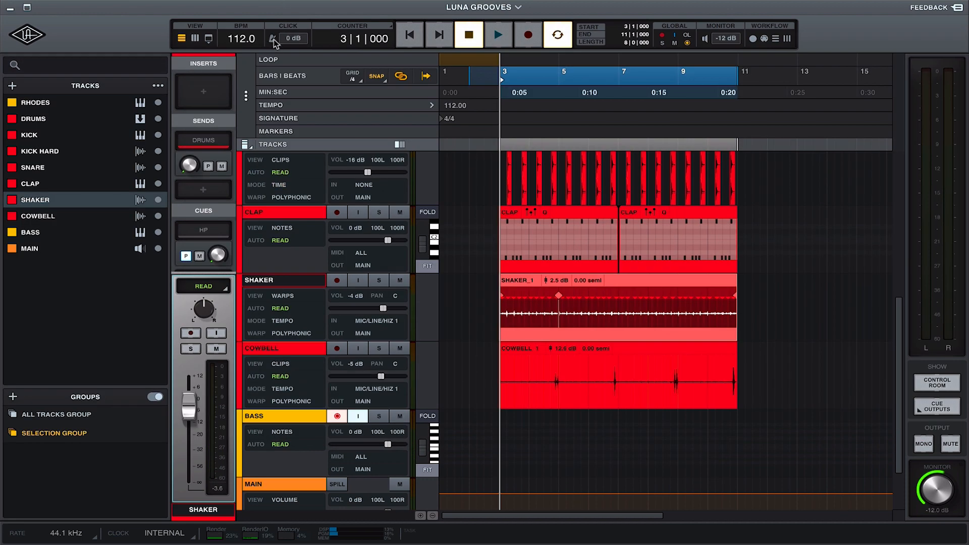
key("r")
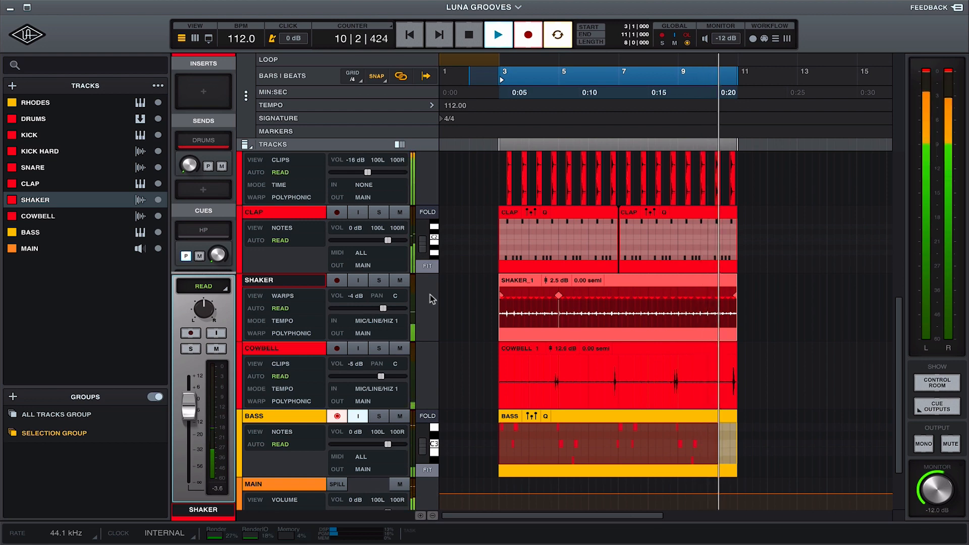
key("space")
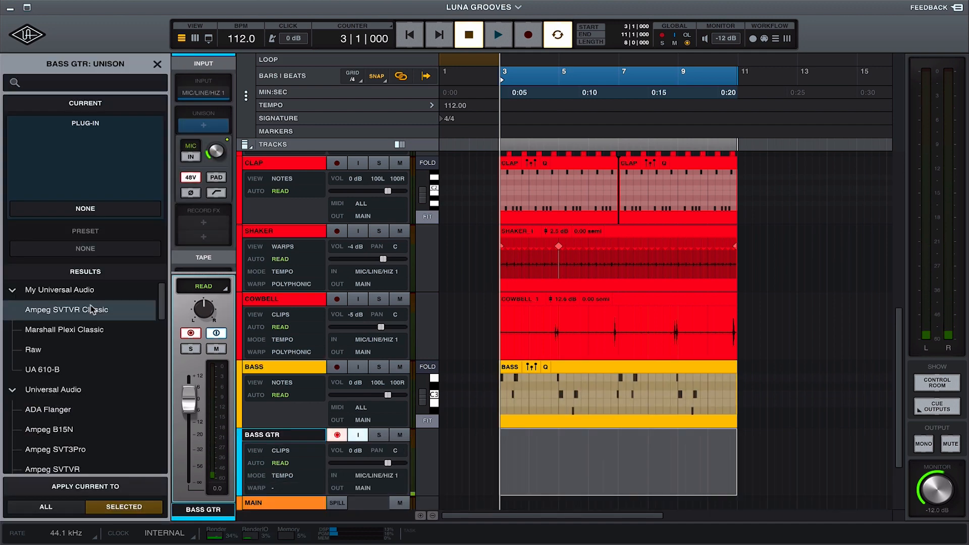
Load Ampeg SVTVR Classic into the BASS GTR track's Unison slot and bring up its plug-in window
double_click(90, 308)
left_click_drag(592, 169, 342, 104)
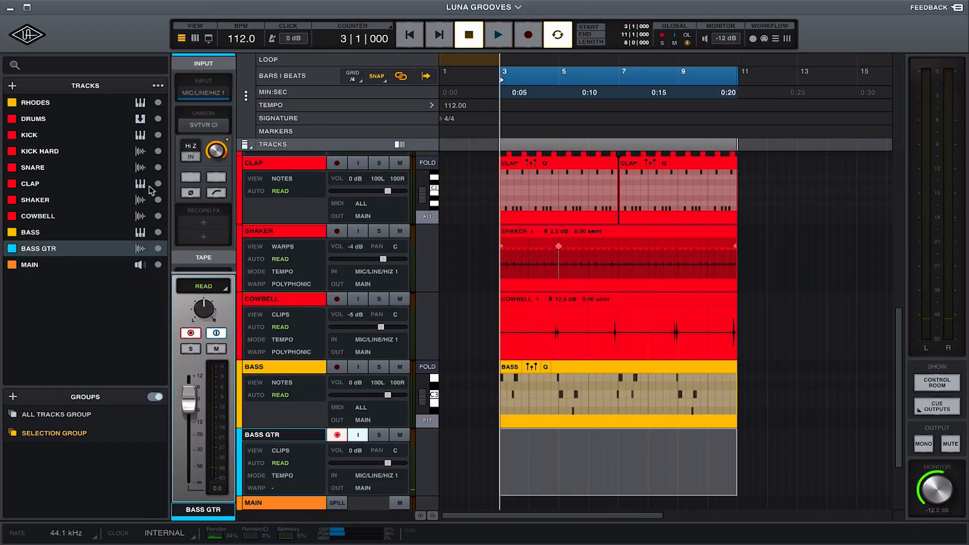
left_click(203, 125)
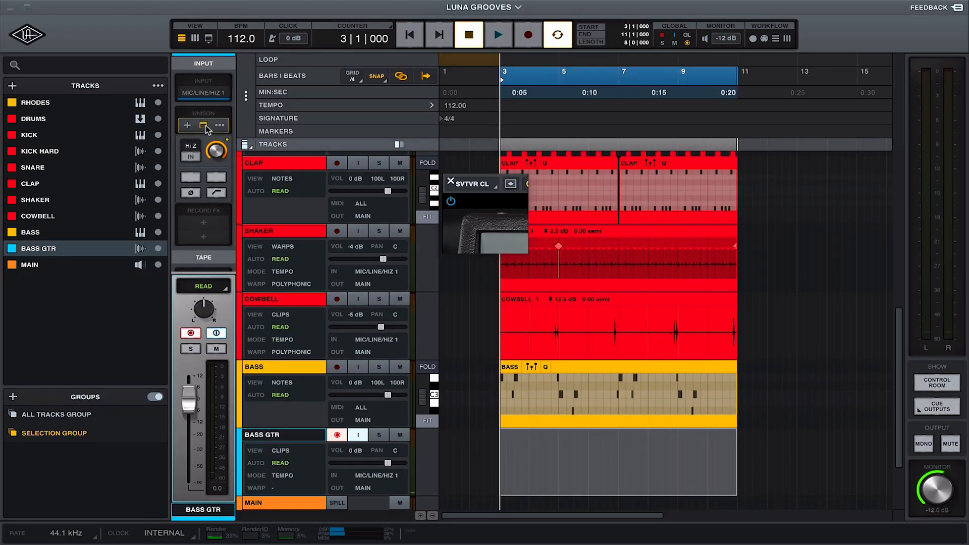
left_click(509, 202)
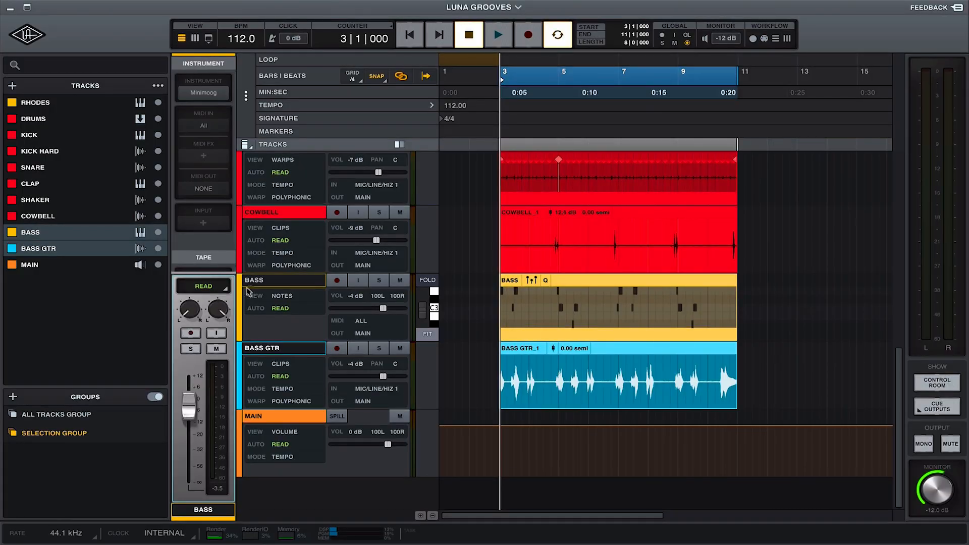
Recolor the BASS and BASS GTR tracks orange
left_click(241, 301)
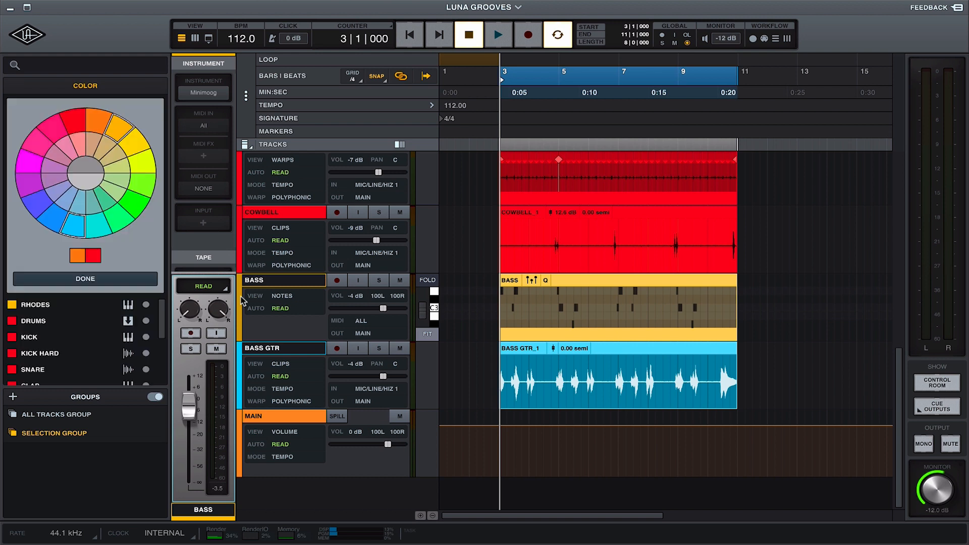
left_click(92, 130)
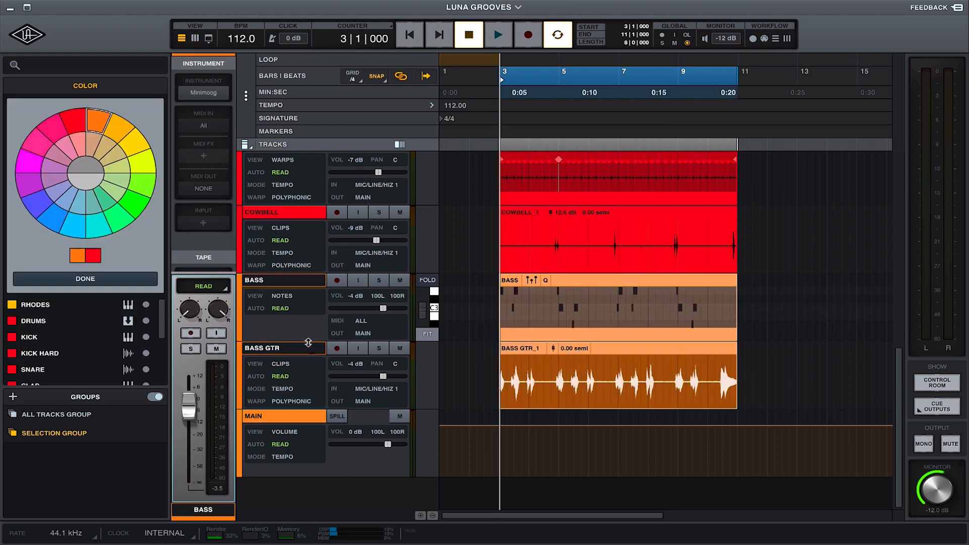
Create a stereo bus named BASS BUSS with the Neve Summing console above the BASS track
left_click(316, 280)
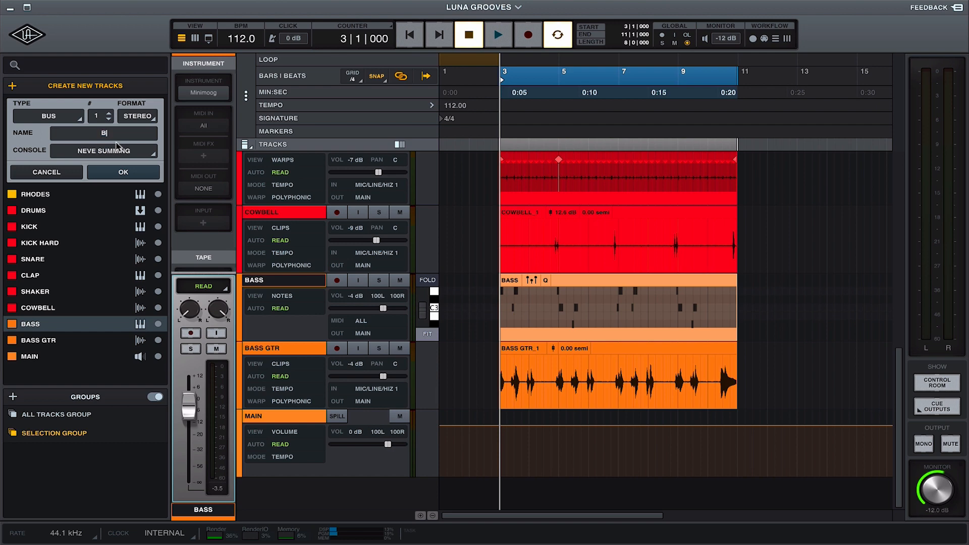
type("ASS BUSS")
left_click(123, 172)
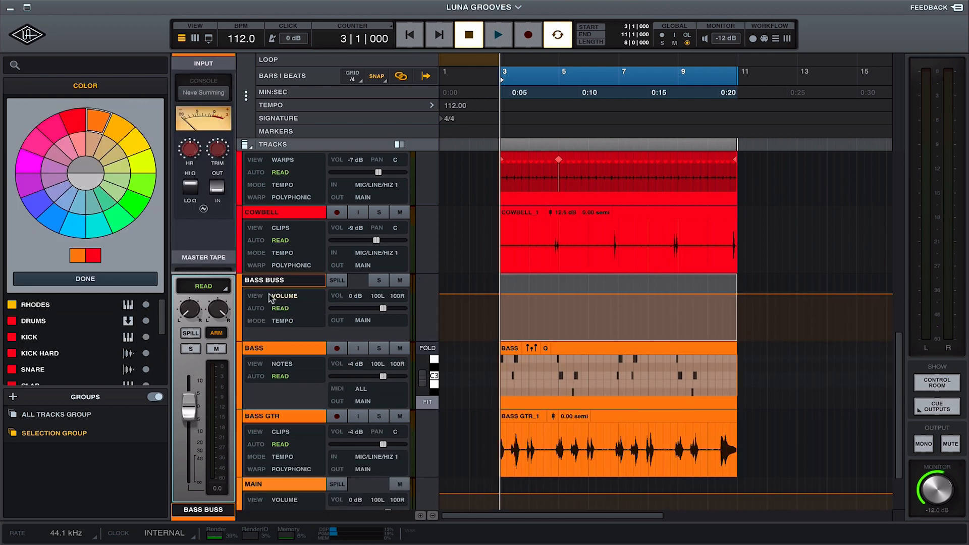
In the mixer, route the first send of both BASS and BASS GTR to the BASS BUSS bus
left_click(195, 39)
left_click(791, 500)
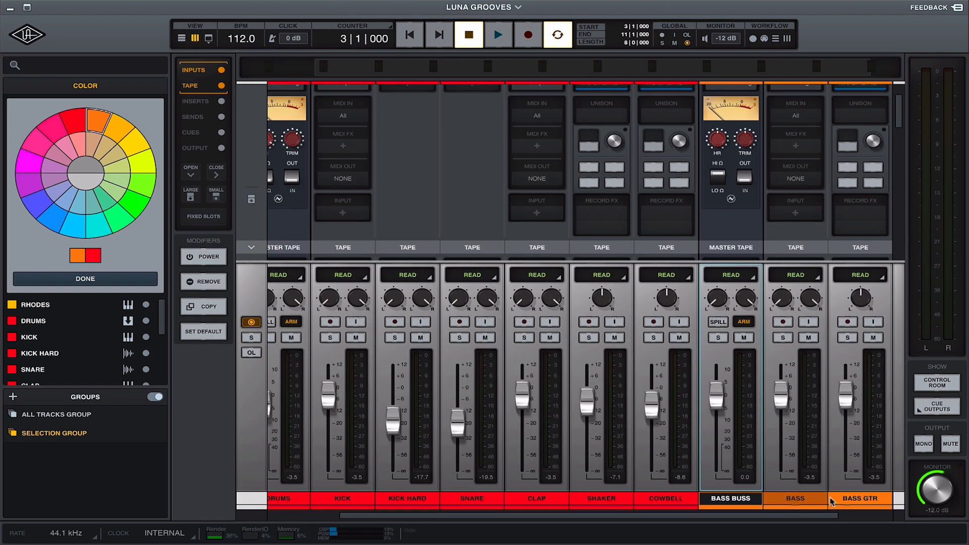
left_click(870, 499, "shift")
scroll(806, 117, "down", 10)
left_click(795, 112)
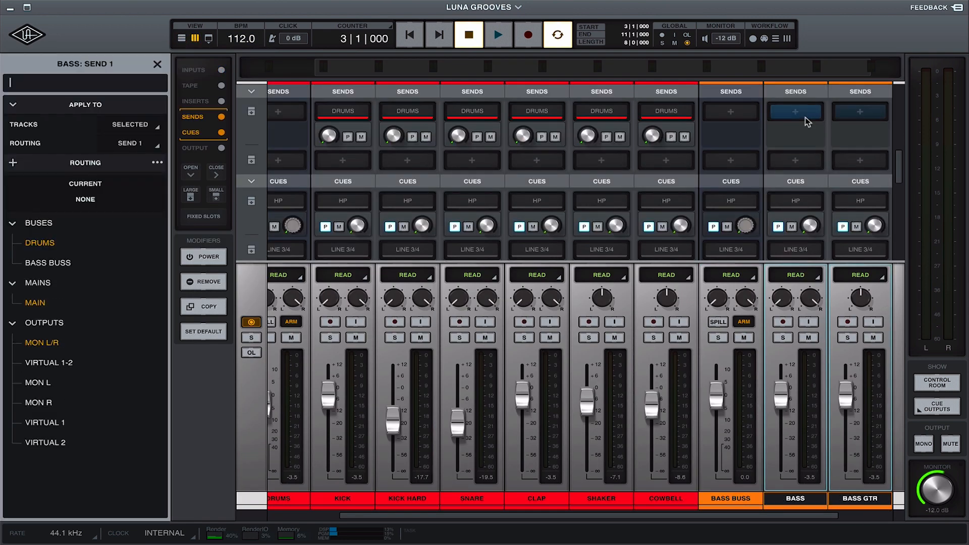
left_click(63, 264)
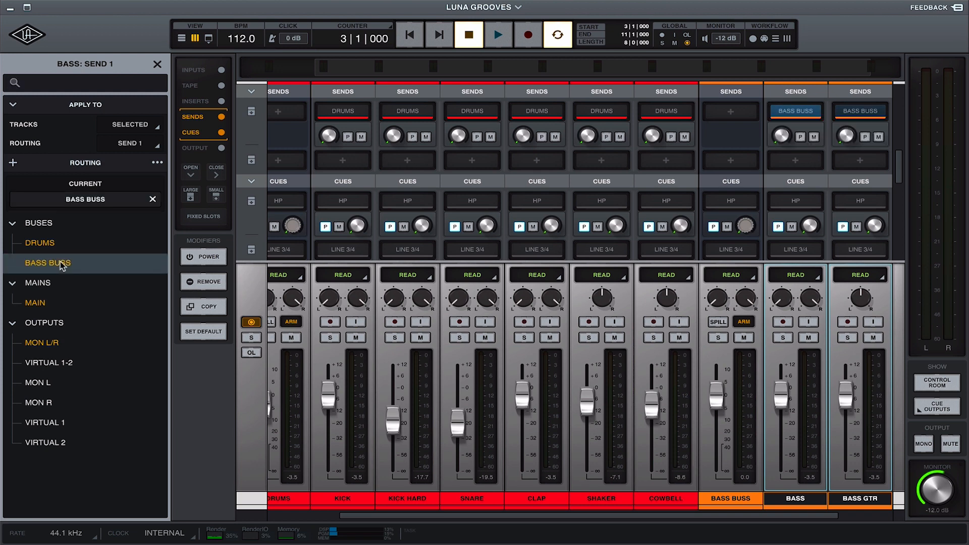
scroll(768, 223, "up", 10)
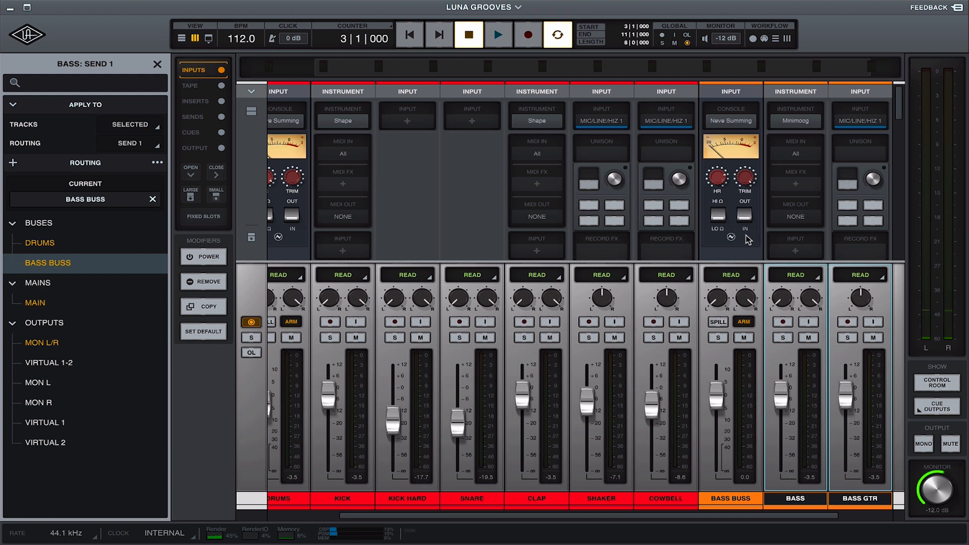
Play back the loop to audition the bass tracks with their new bus routing
key("space")
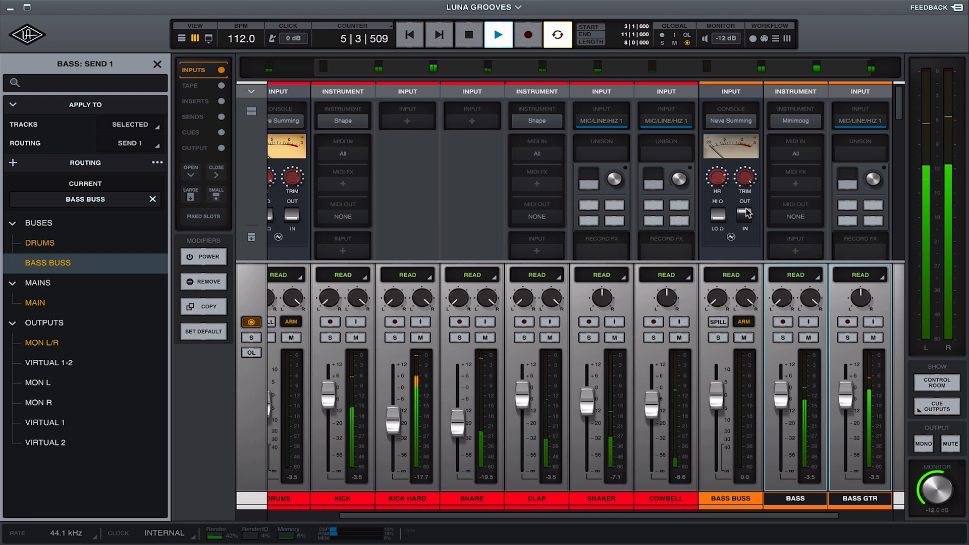
key("space")
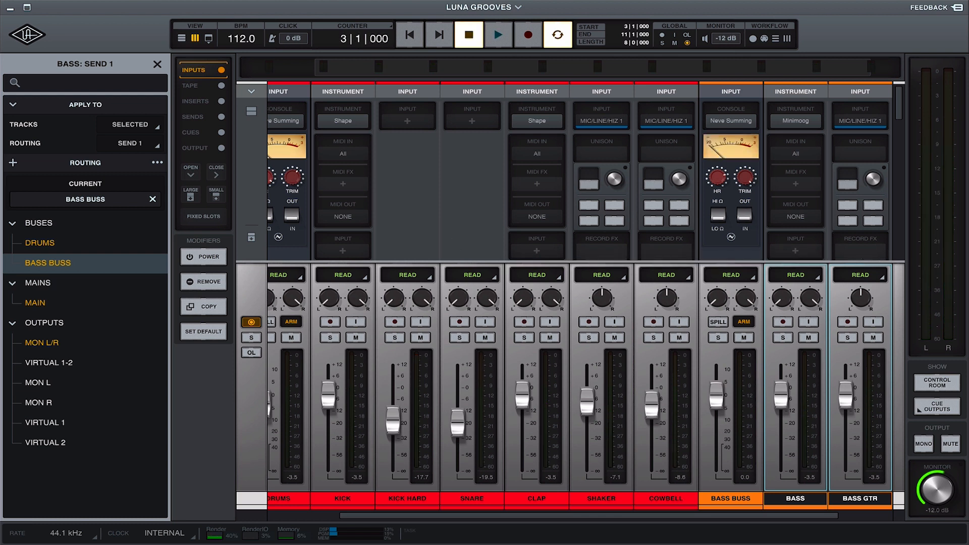
Create a stereo instrument track named PIANO with Ravel as its instrument
key("super+equal")
left_click(299, 367)
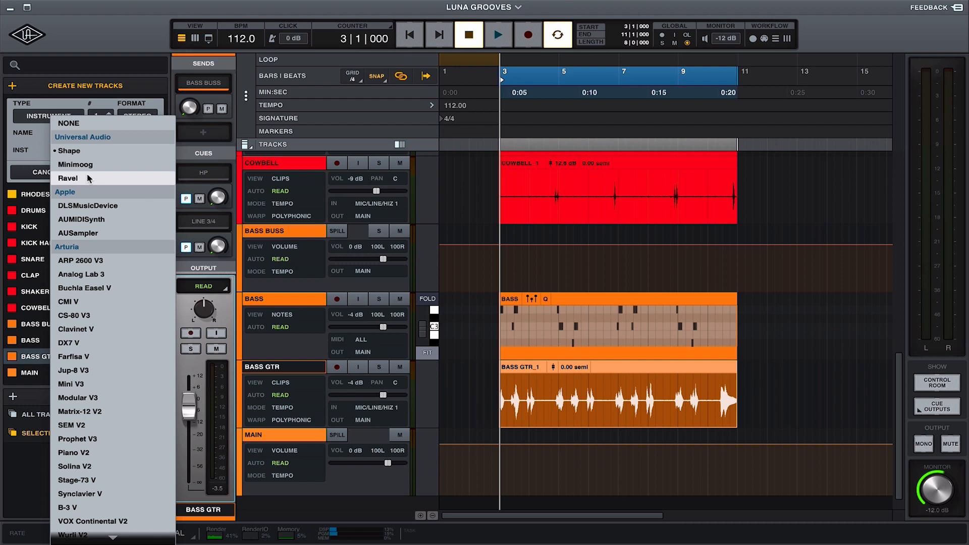
left_click(89, 178)
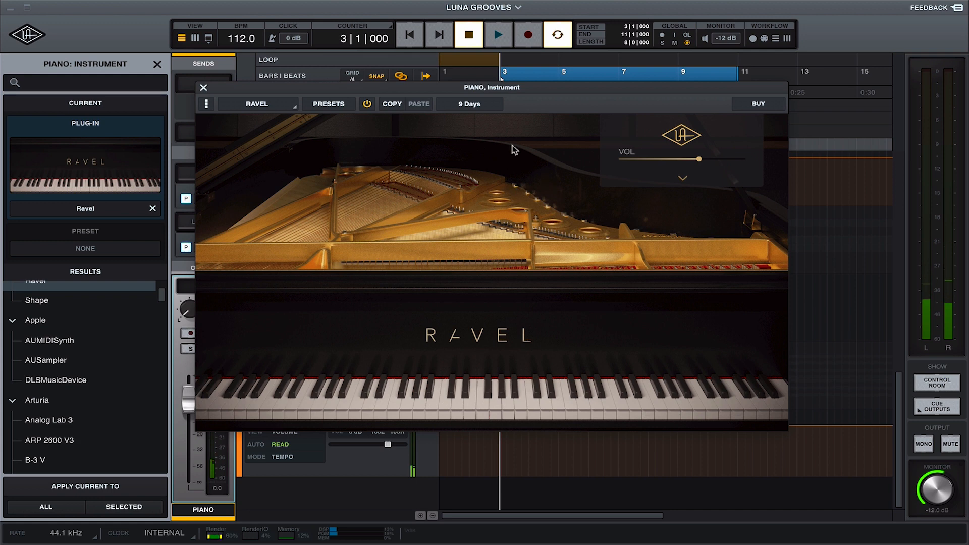
Expand Ravel's sound controls and load the Dark Soft Dynamic preset on the PIANO track
left_click(682, 178)
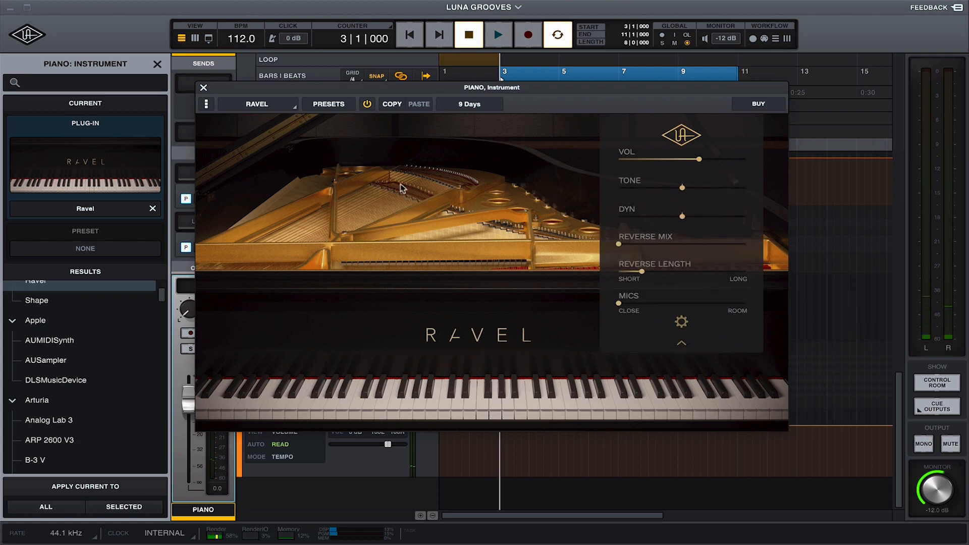
left_click(338, 107)
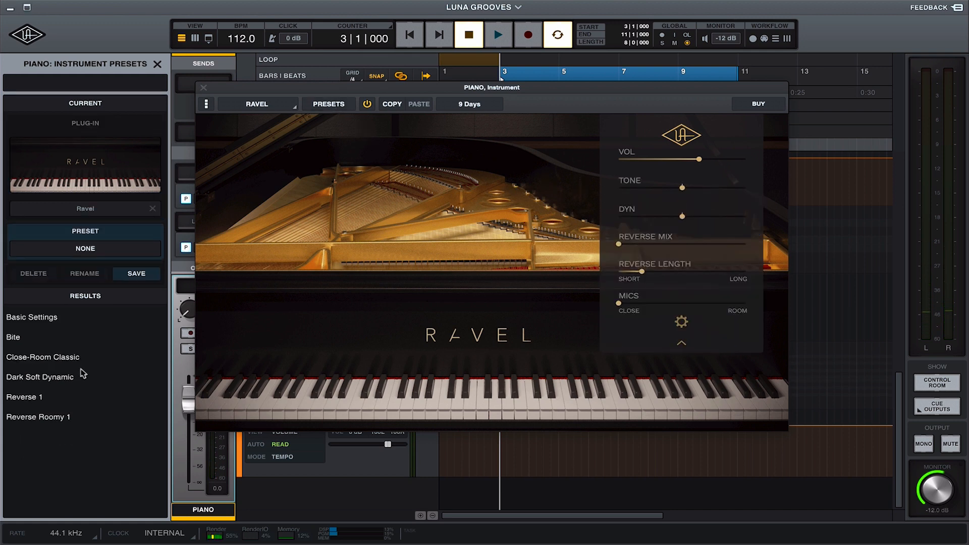
left_click(52, 380)
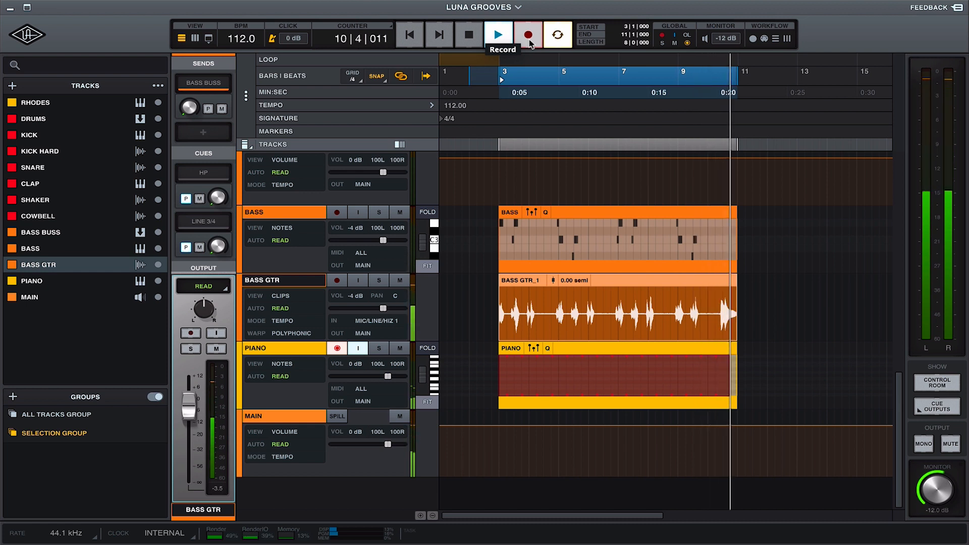
Stop the piano recording and bring up the quantize settings for the PIANO clip
key("space")
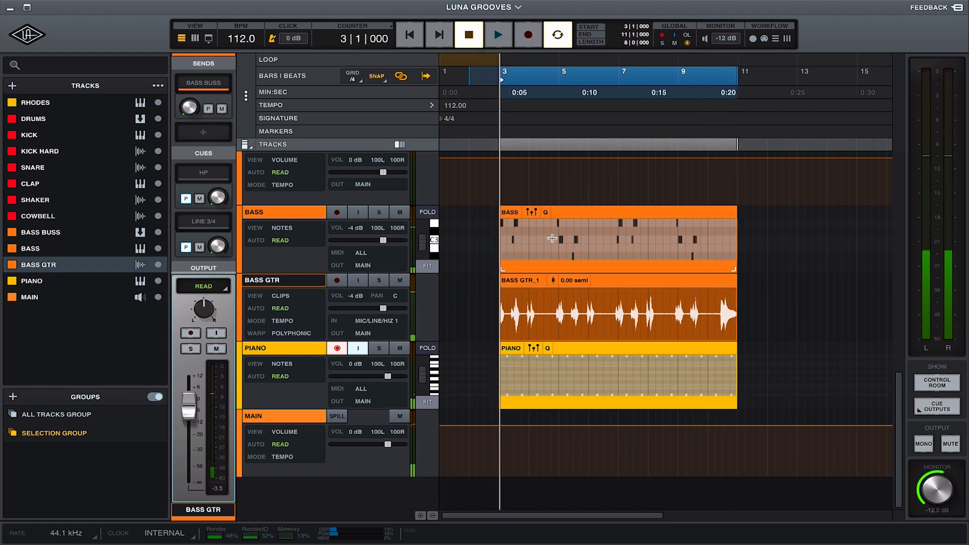
left_click(589, 345)
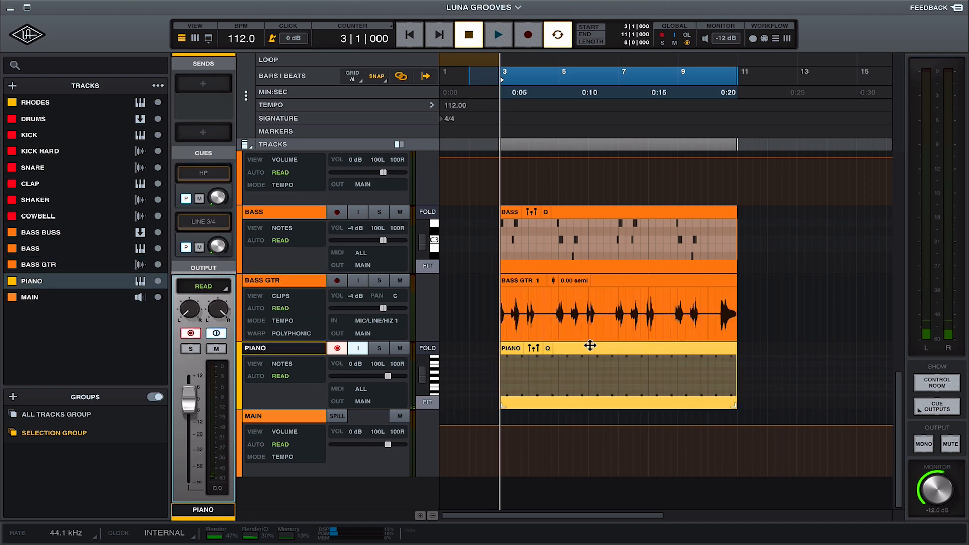
double_click(550, 348)
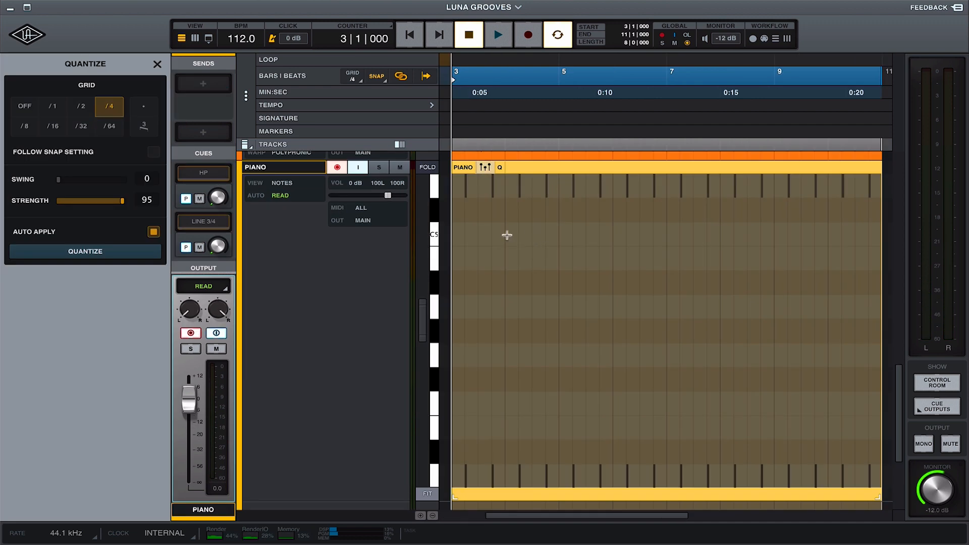
Show the velocity lane beneath the PIANO clip and enlarge the clip to fill the timeline
scroll(489, 241, "down", 3)
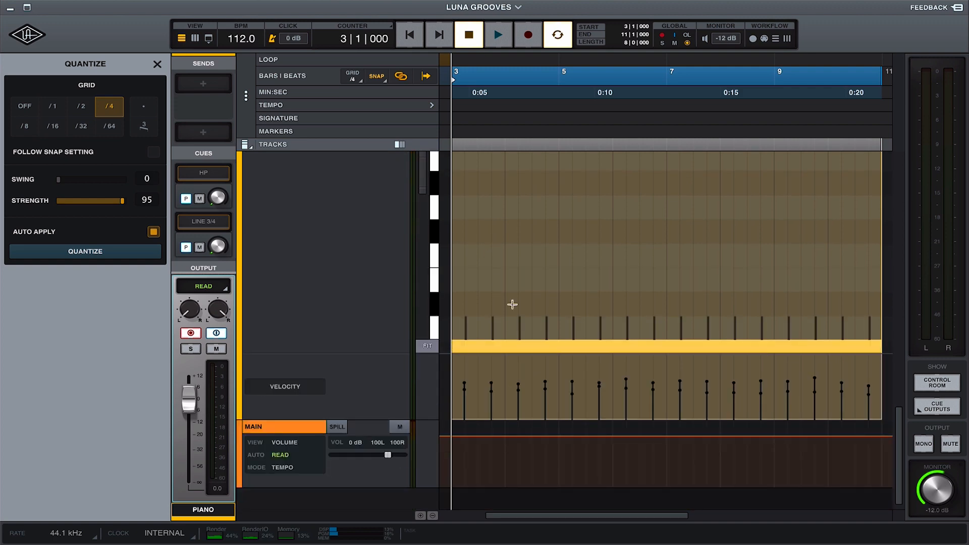
scroll(513, 305, "up", 6)
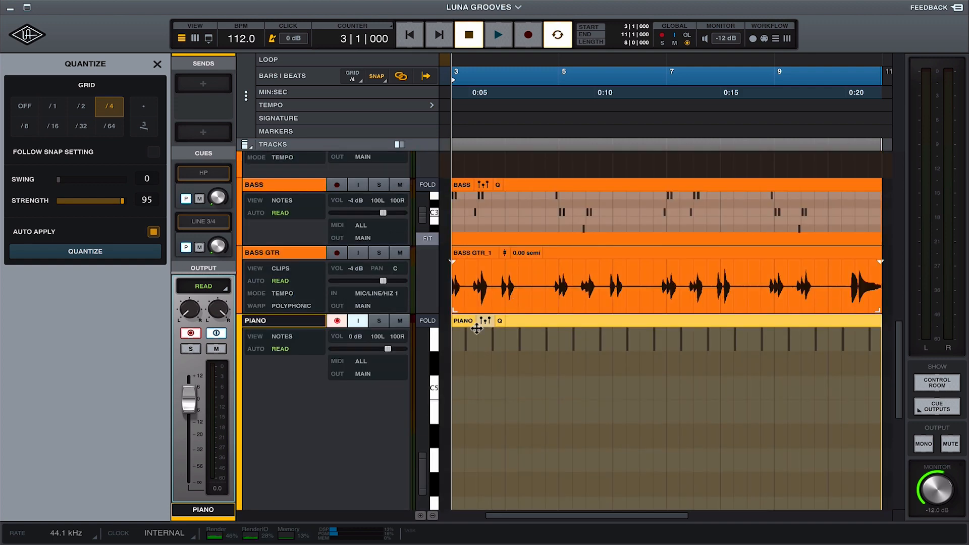
double_click(467, 321)
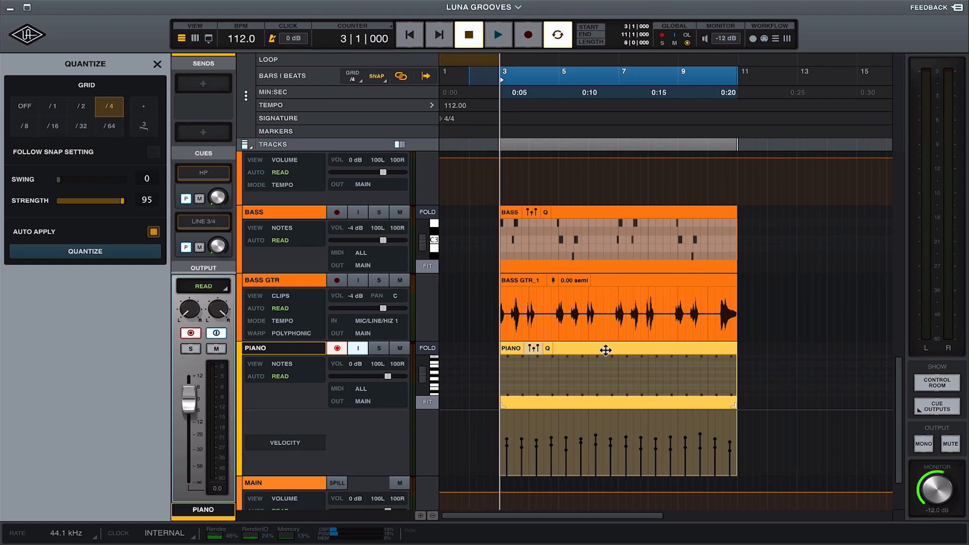
scroll(558, 410, "down", 2)
left_click(533, 299)
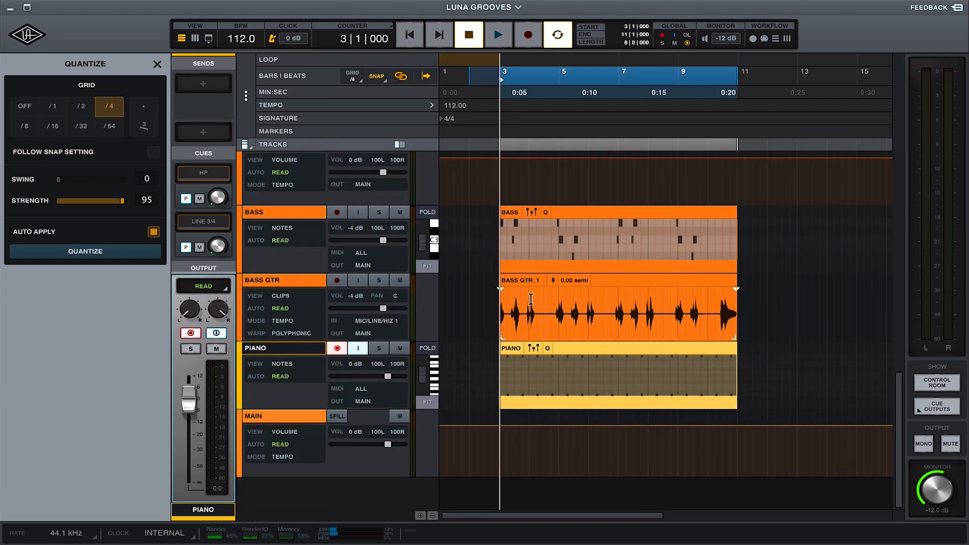
left_click(534, 346)
scroll(579, 385, "down", 2)
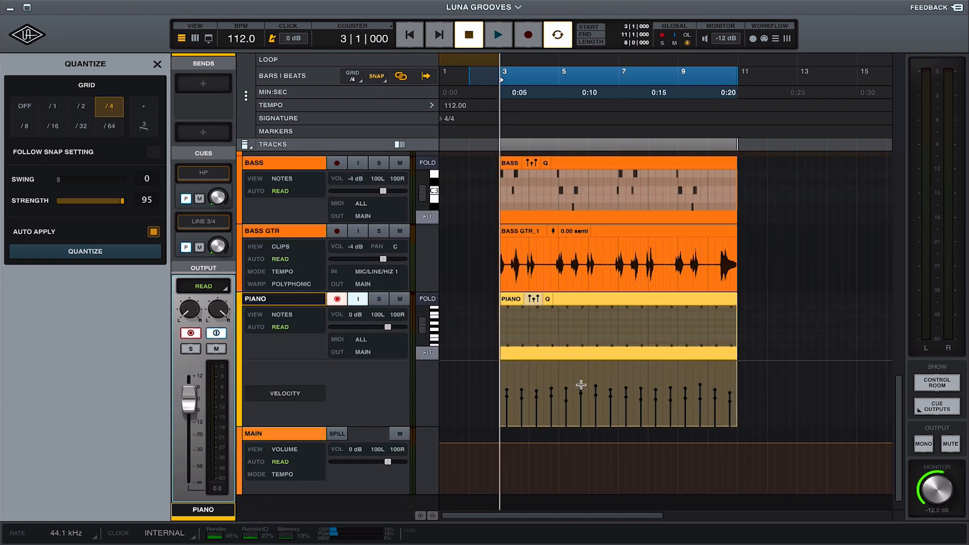
double_click(580, 385)
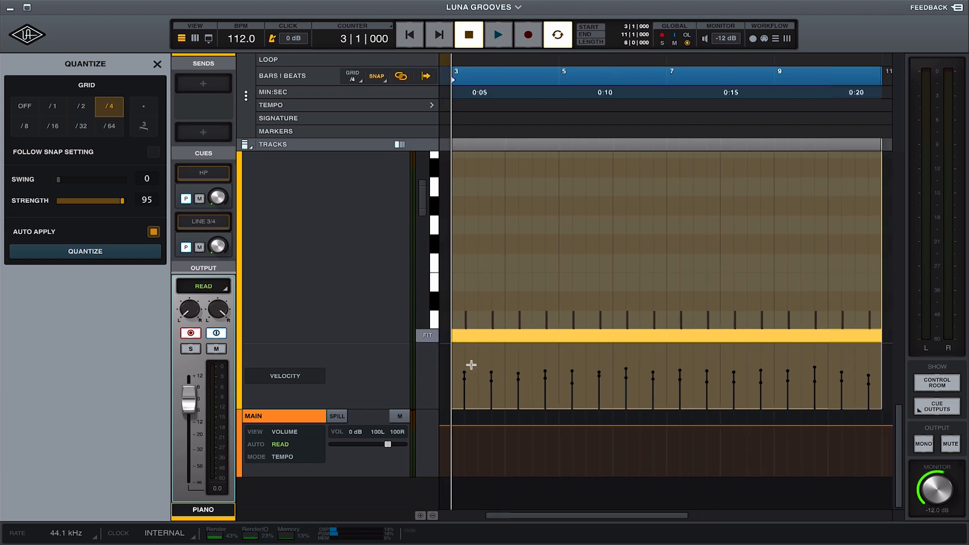
Select the velocity stems of the PIANO clip's notes and lower their velocities slightly
key("r")
left_click_drag(499, 358, 718, 390)
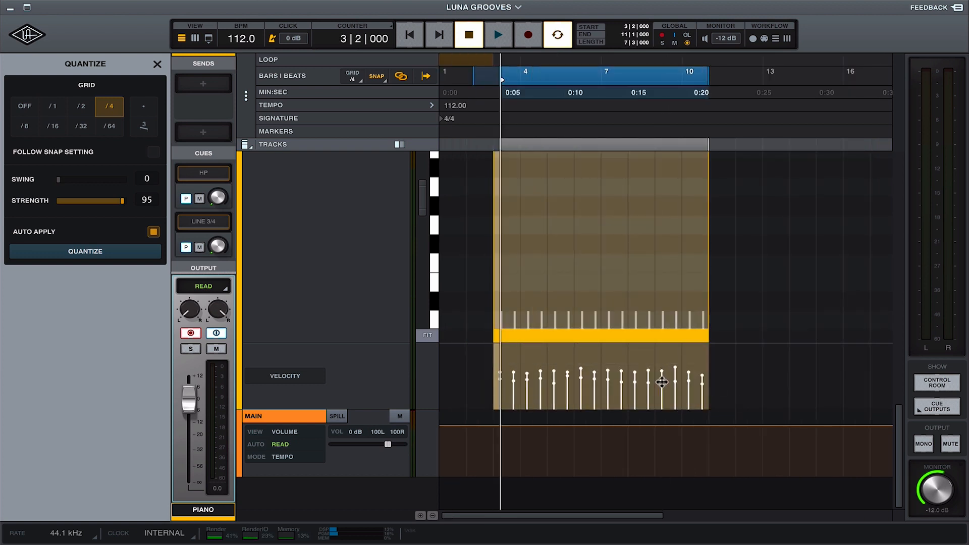
left_click_drag(662, 382, 662, 391)
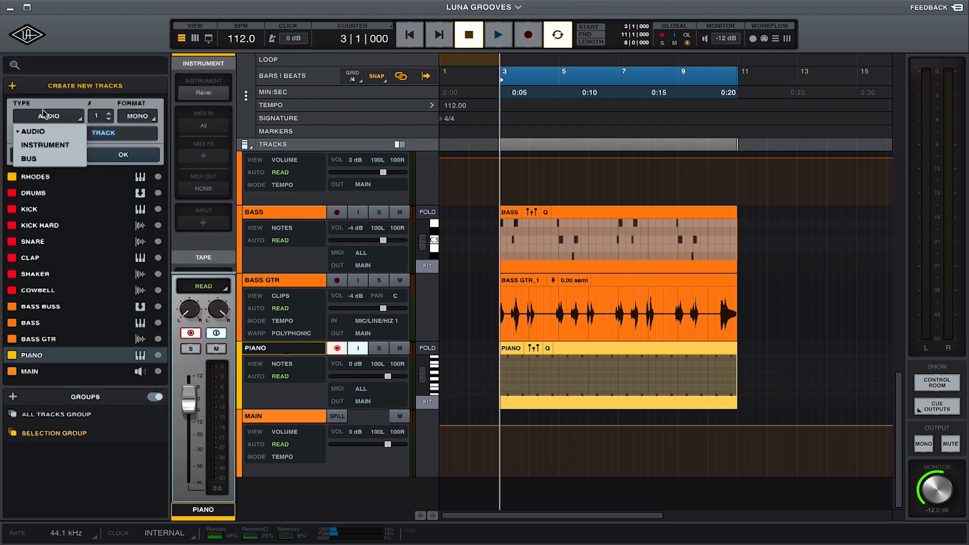
Create a stereo instrument track named LEAD with Minimoog as its instrument
left_click(53, 146)
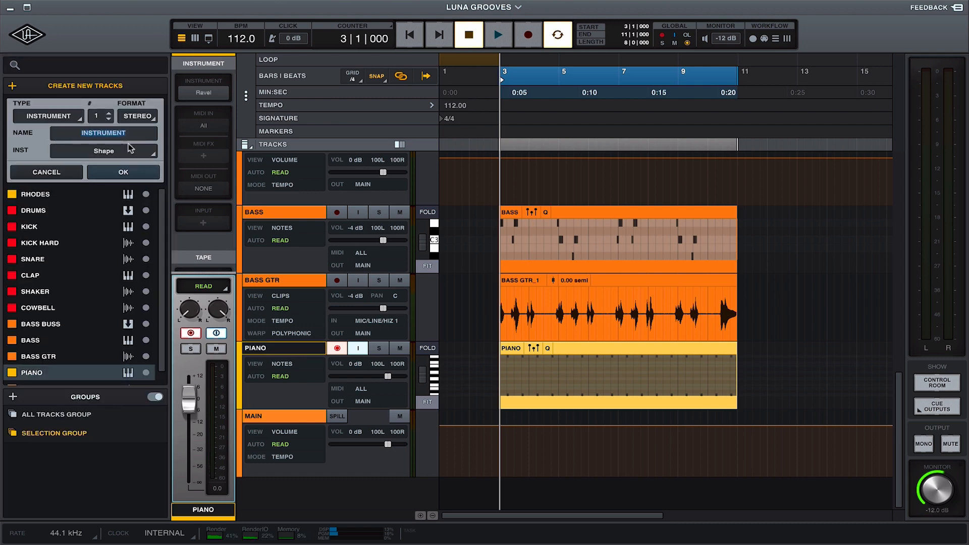
left_click(130, 150)
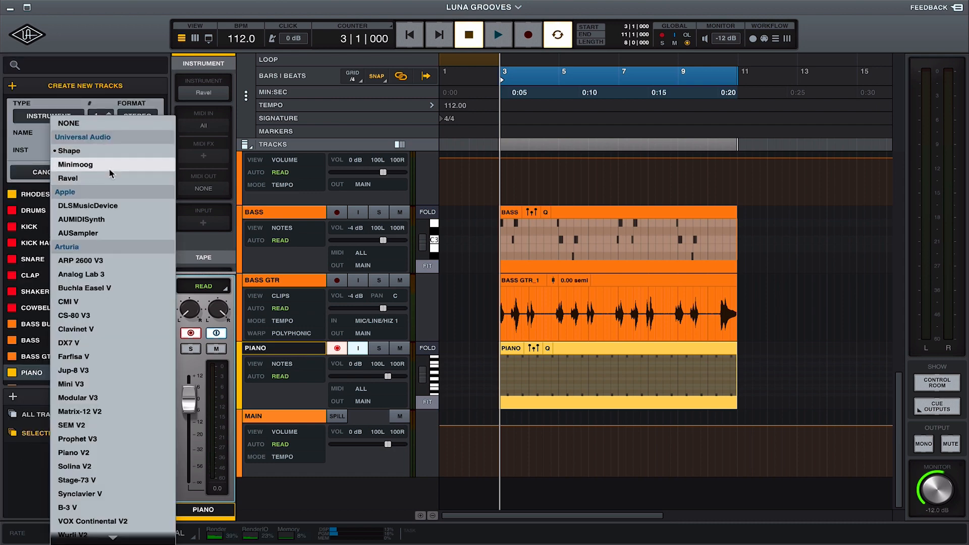
left_click(111, 165)
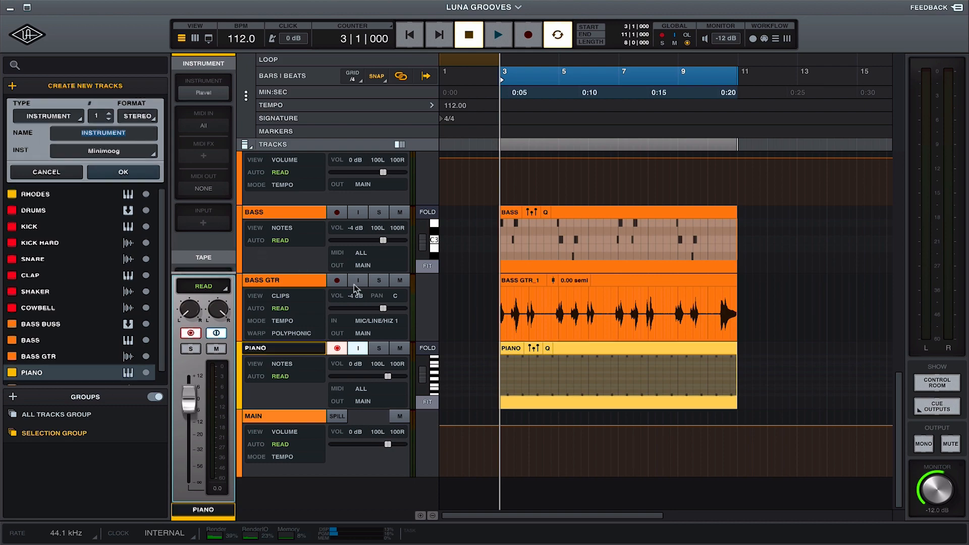
left_click(123, 172)
Load the Dre Me preset in LEAD's Minimoog and record a lead part across bars 3 to 11
left_click_drag(684, 28, 313, 13)
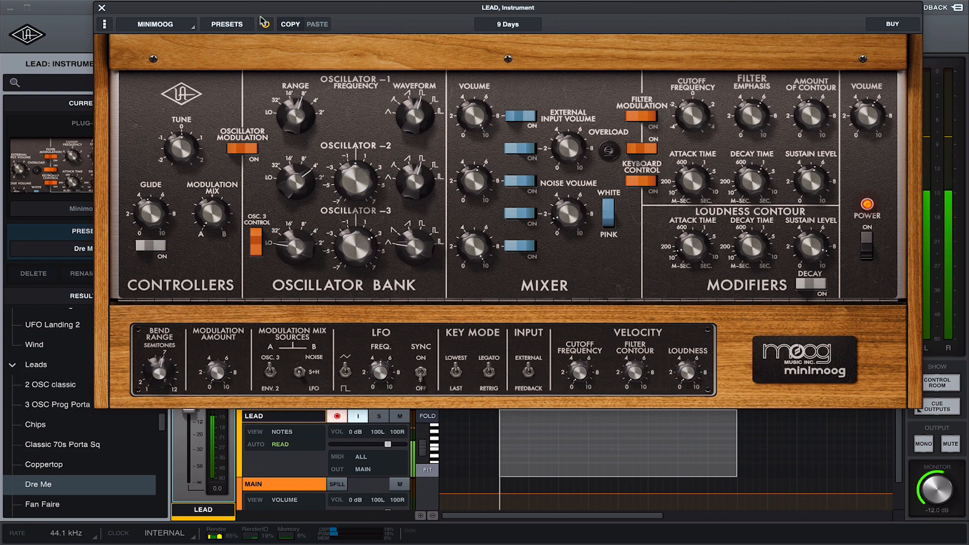
left_click(101, 8)
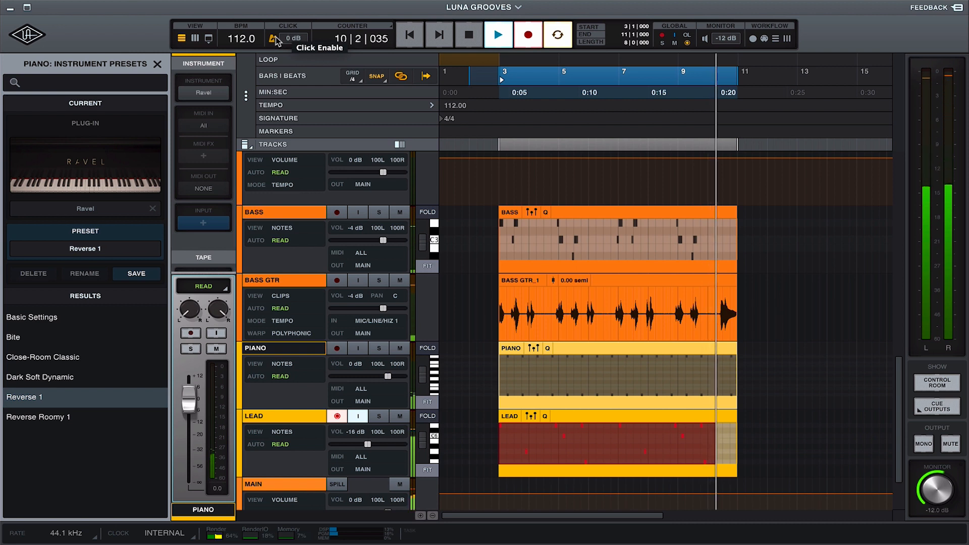
key("space")
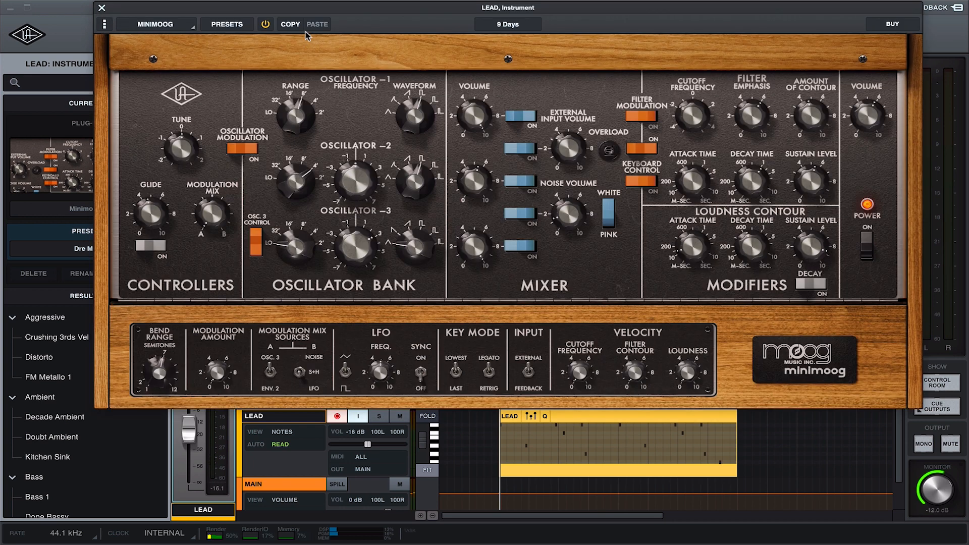
Move the Minimoog window clear of the transport and play back the loop to audition the LEAD part
left_click_drag(326, 11, 296, 62)
left_click(498, 35)
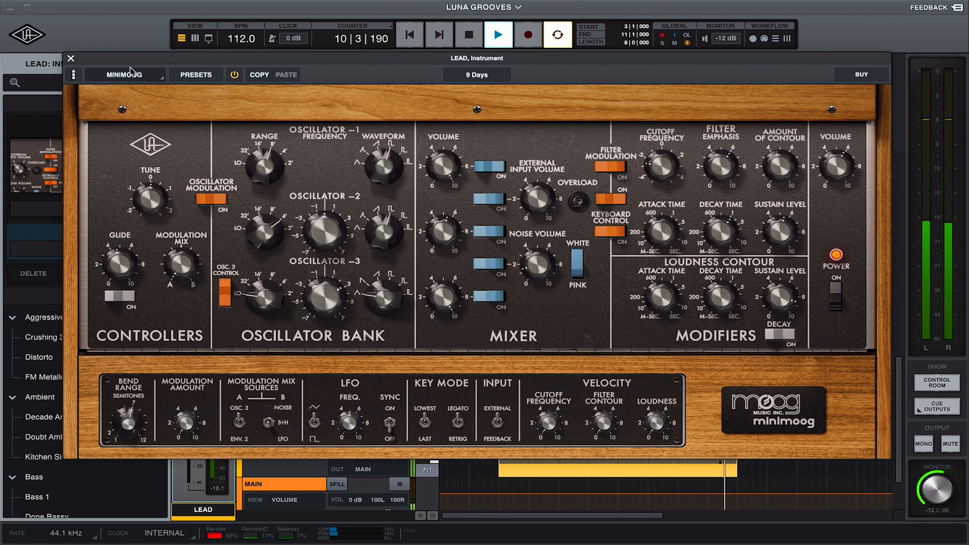
key("space")
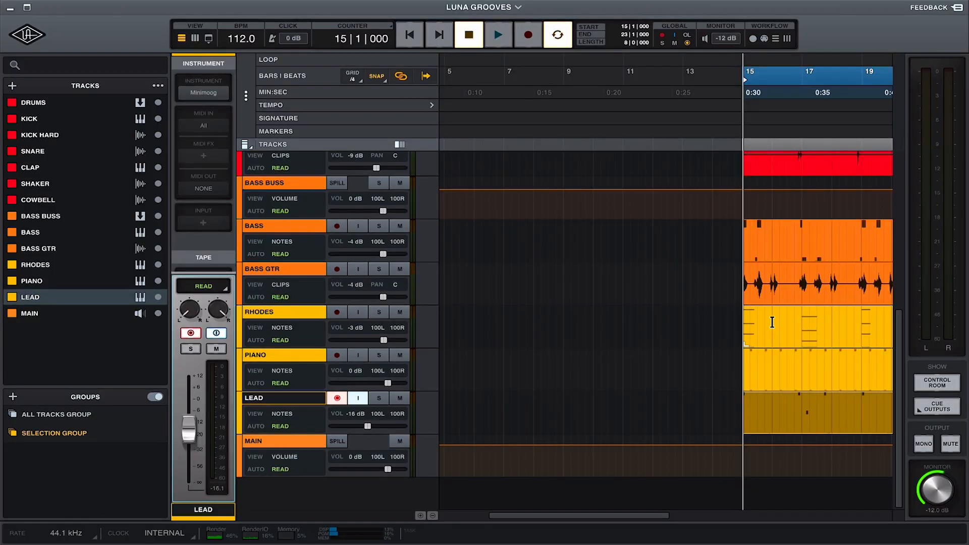
Place copies of the RHODES and PIANO clips back to back from bar 1 to bar 17
left_click(765, 331)
scroll(766, 333, "left", 1)
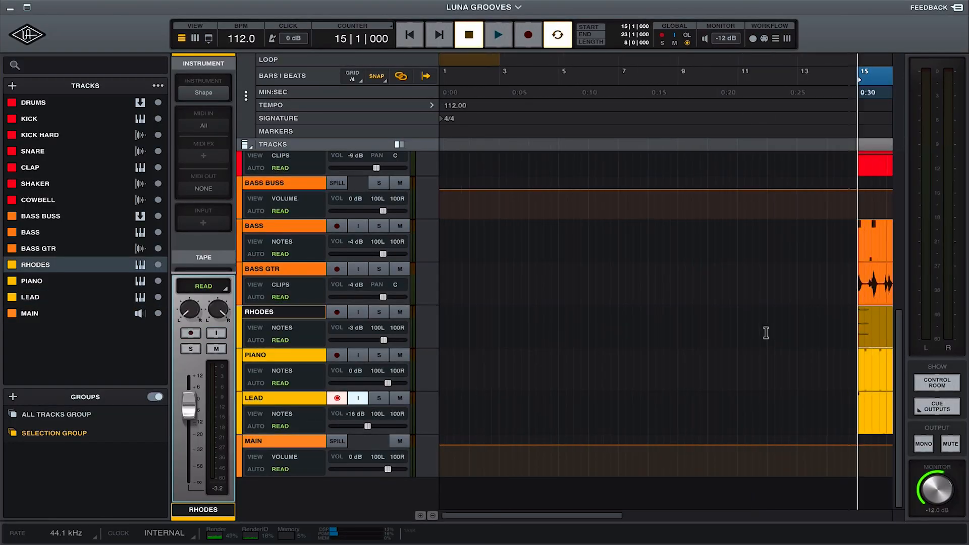
left_click_drag(872, 372, 447, 325)
scroll(513, 335, "right", 2)
scroll(511, 336, "left", 2)
left_click(694, 332)
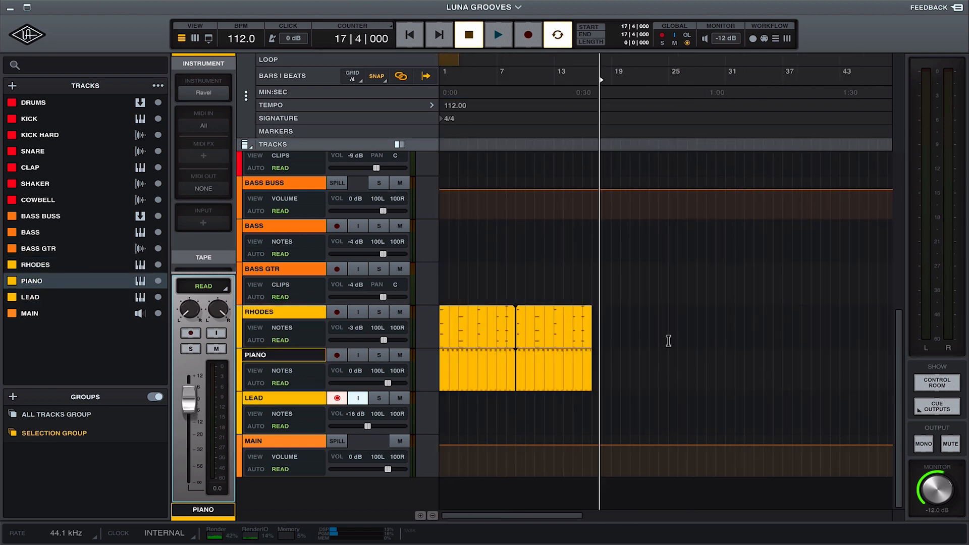
Copy the KICK clip from the clip stack near bar 93 to bar 1 and repeat it at bar 9
scroll(668, 341, "up", 6)
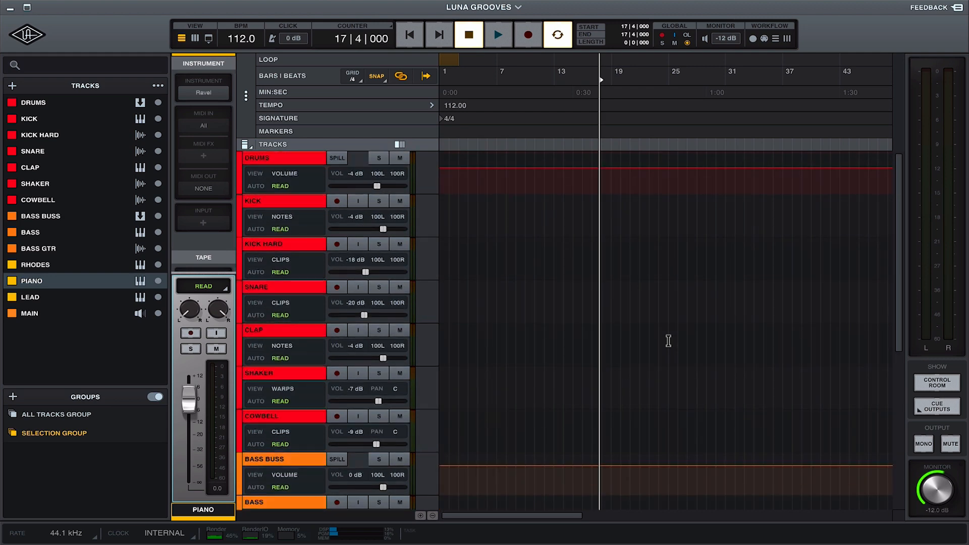
scroll(668, 341, "right", 10)
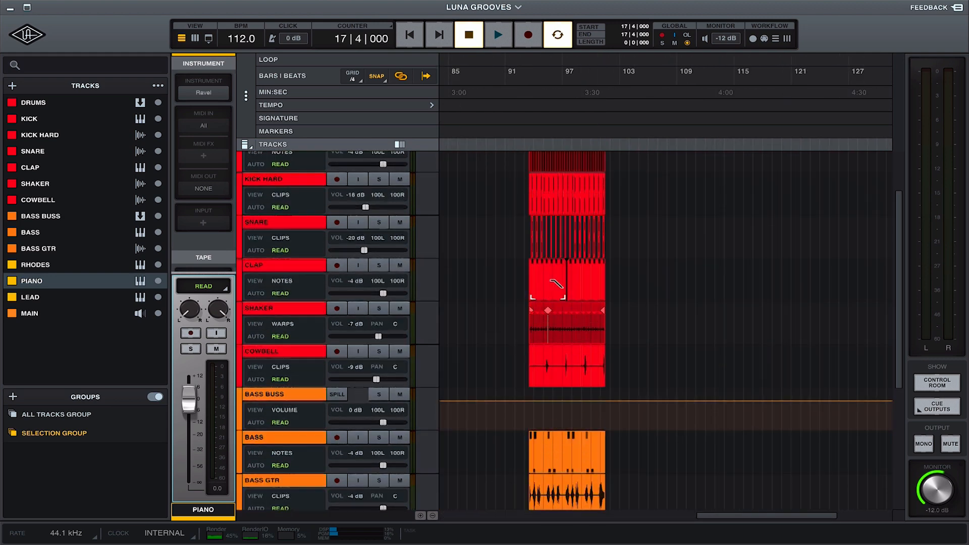
left_click_drag(528, 217, 596, 222)
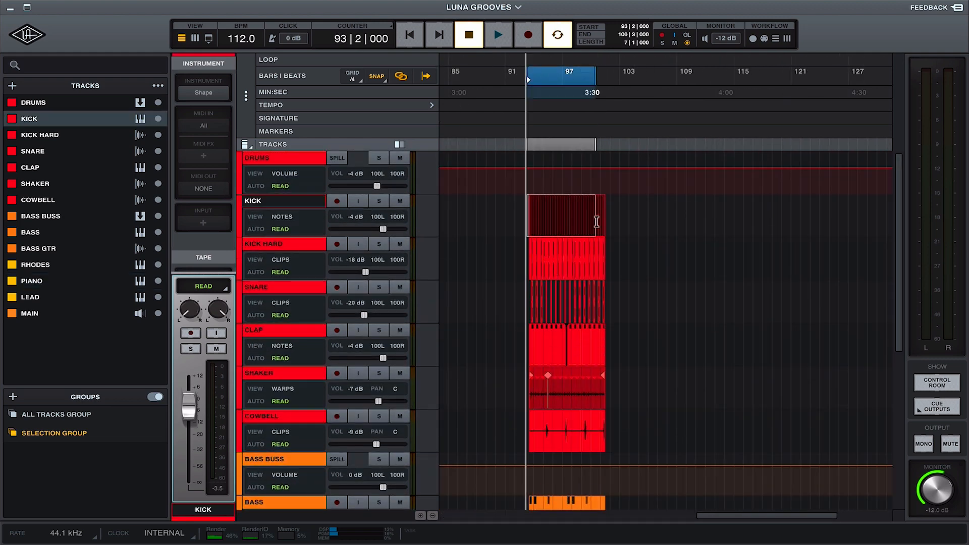
left_click_drag(736, 225, 460, 229)
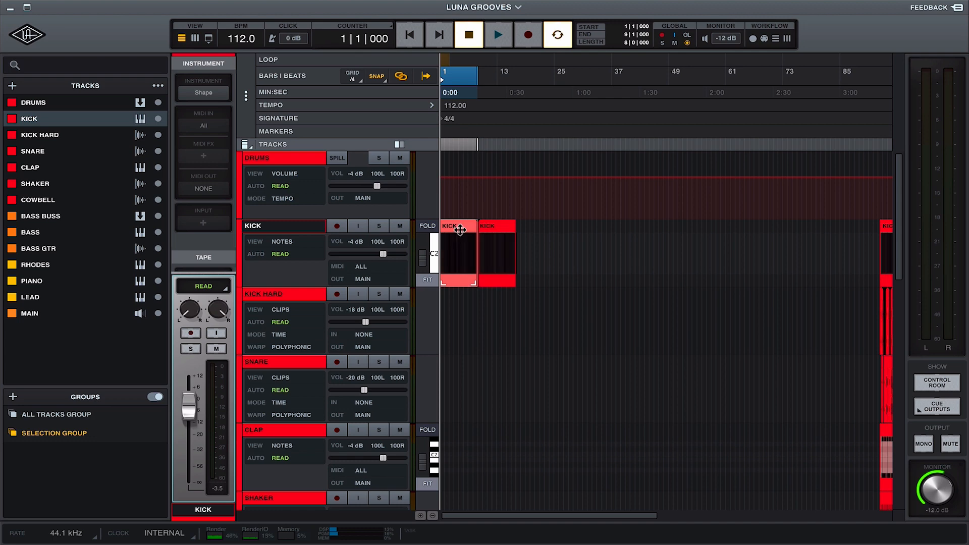
Delete the KICK clip at bar 1 and play back the arrangement from the KICK clip at bar 9
key("Delete")
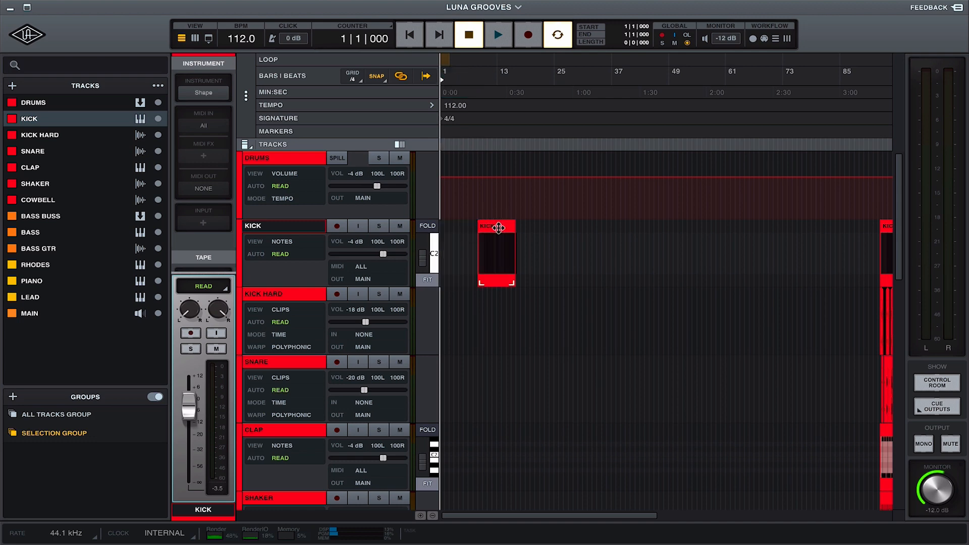
left_click(499, 227)
key("space")
scroll(546, 276, "down", 3)
scroll(546, 277, "down", 6)
scroll(545, 277, "up", 4)
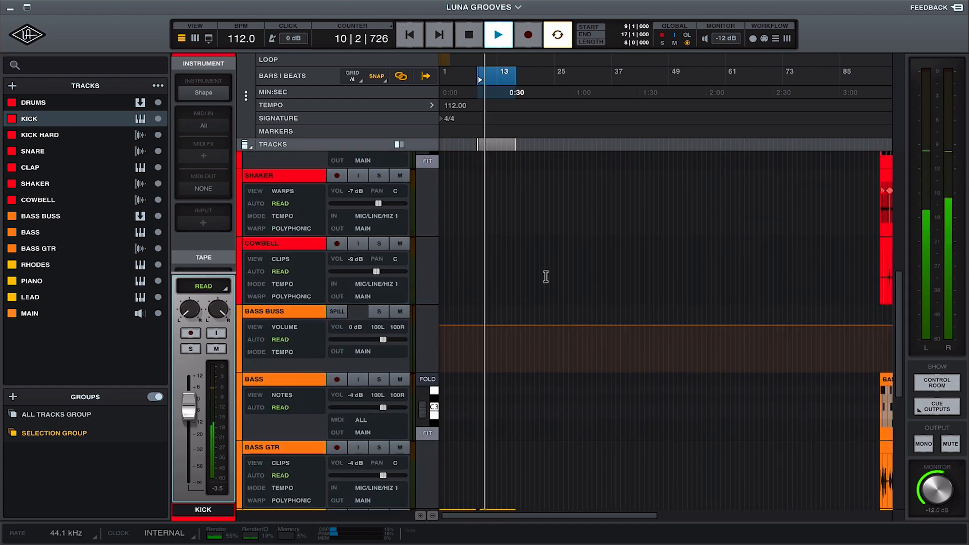
scroll(545, 277, "up", 5)
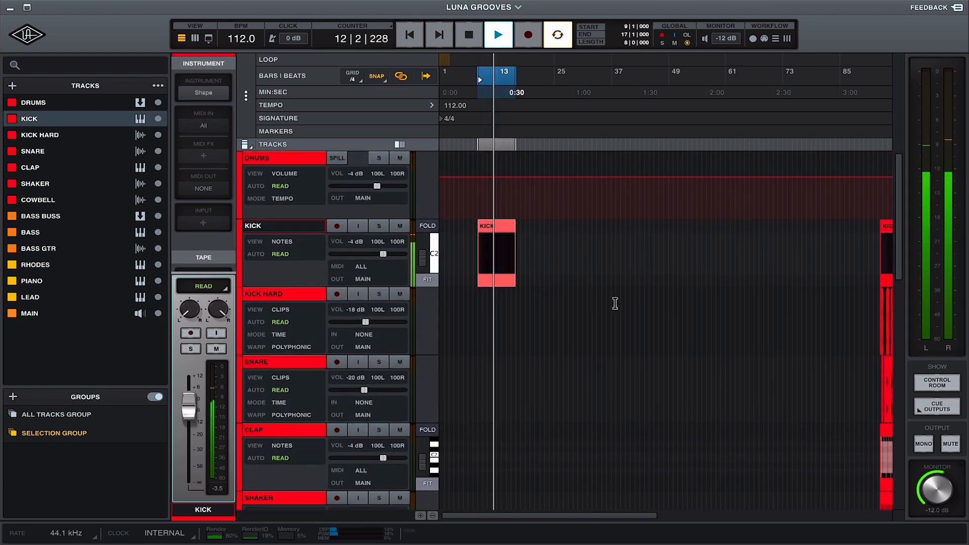
Copy the CLAP clip from the clip stack near bar 93 to bar 9 and repeat it at bar 13
key("space")
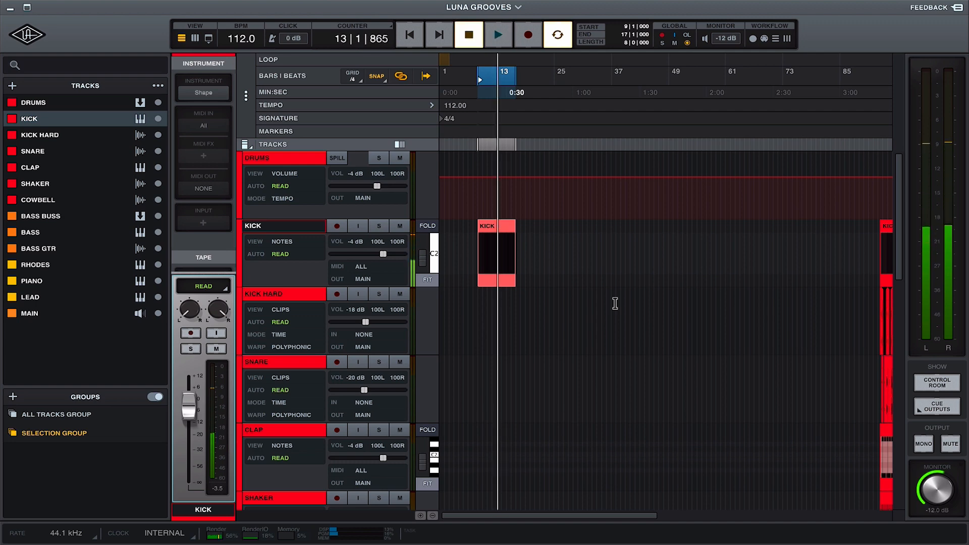
scroll(616, 303, "down", 1)
scroll(616, 304, "right", 1)
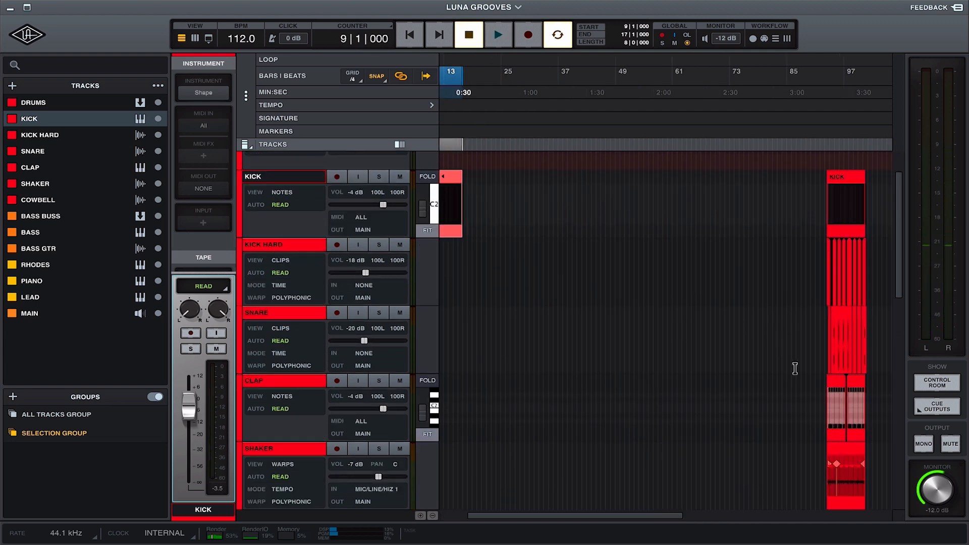
left_click_drag(833, 383, 485, 443)
key("t")
key("t")
scroll(610, 407, "up", 1)
left_click_drag(618, 430, 624, 430)
left_click(624, 430)
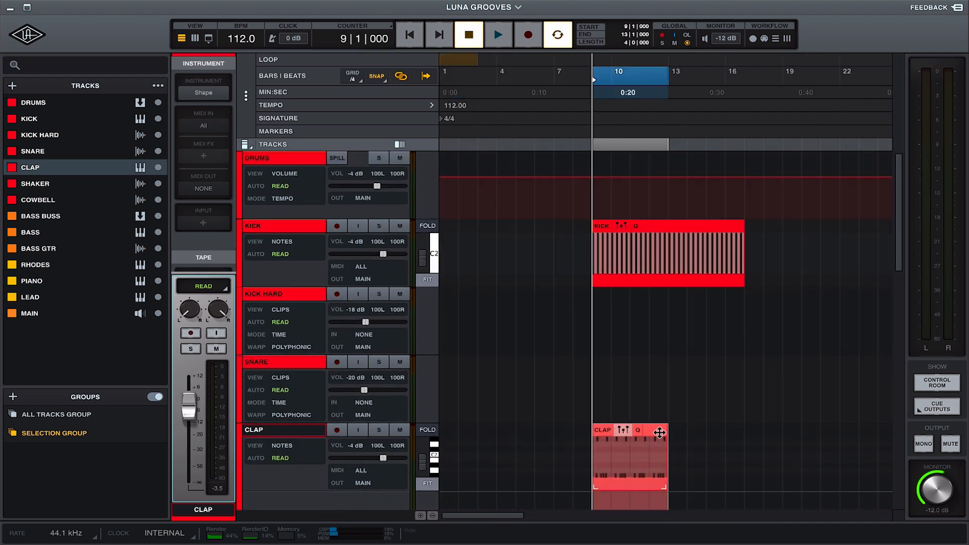
key("space")
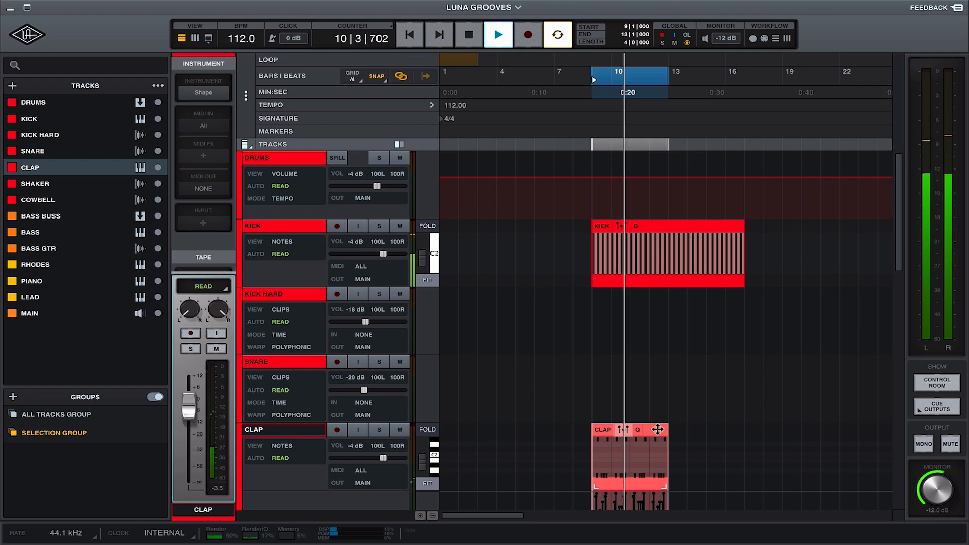
key("super+d")
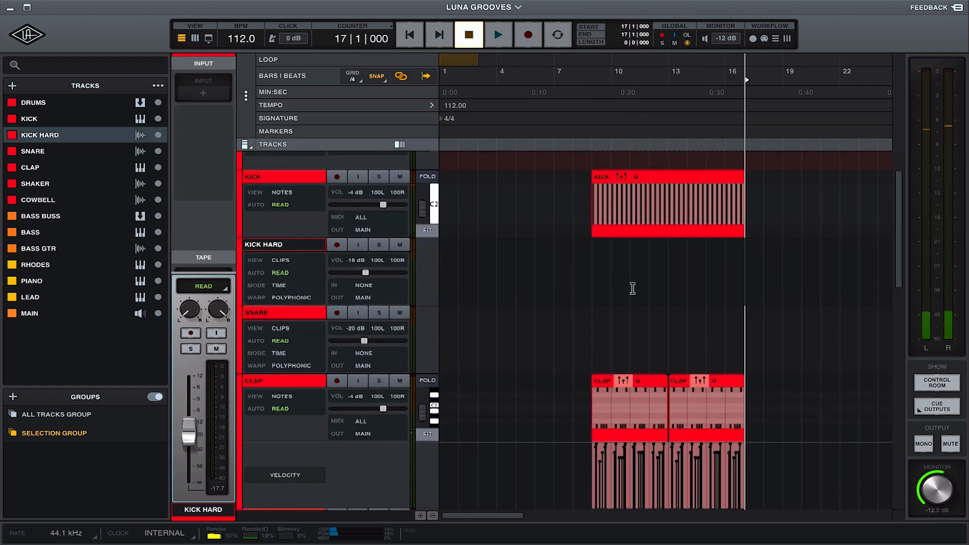
Place a KICK HARD hit at bar 9 and repeat it on every beat of that bar
scroll(632, 288, "down", 6)
scroll(633, 288, "up", 7)
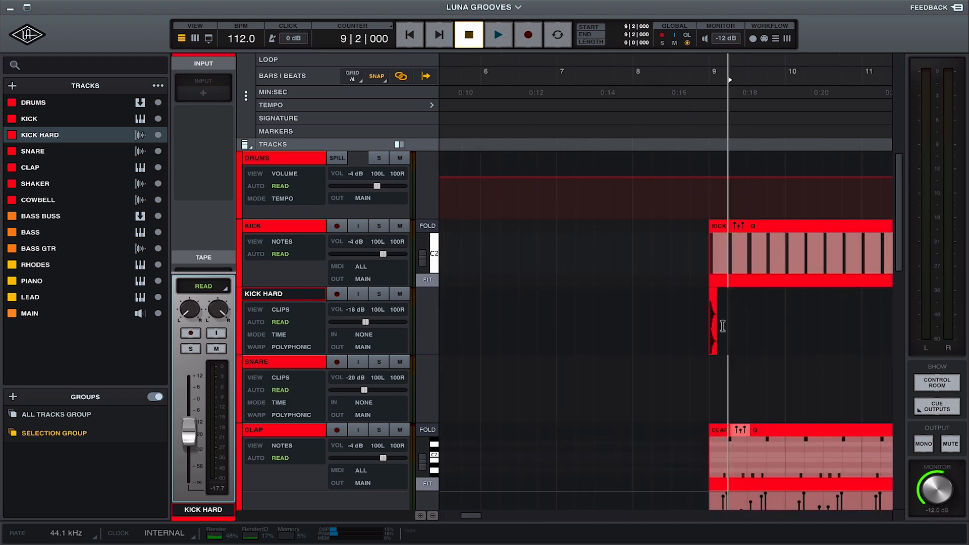
left_click_drag(723, 326, 708, 327)
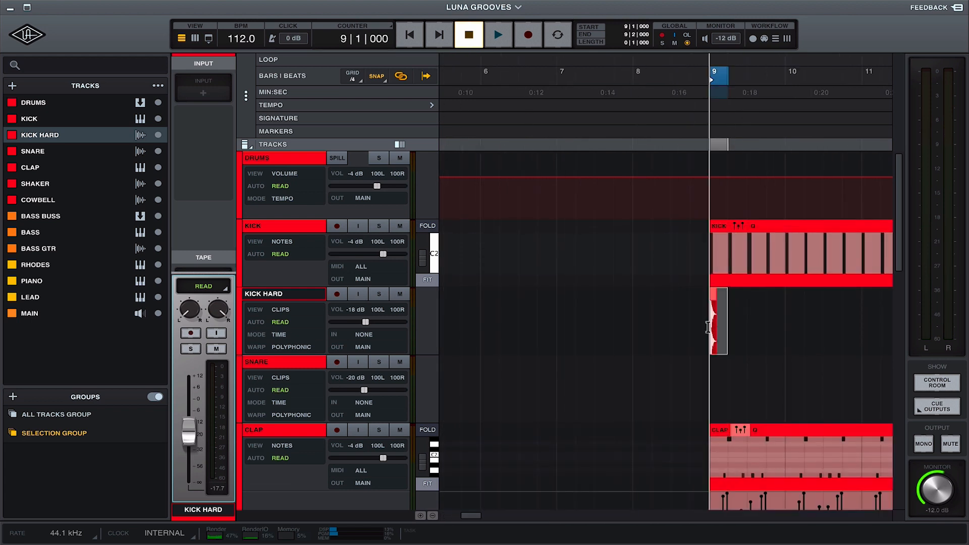
key("super+d")
key("super+d")
key("super+d")
left_click(708, 327, "shift")
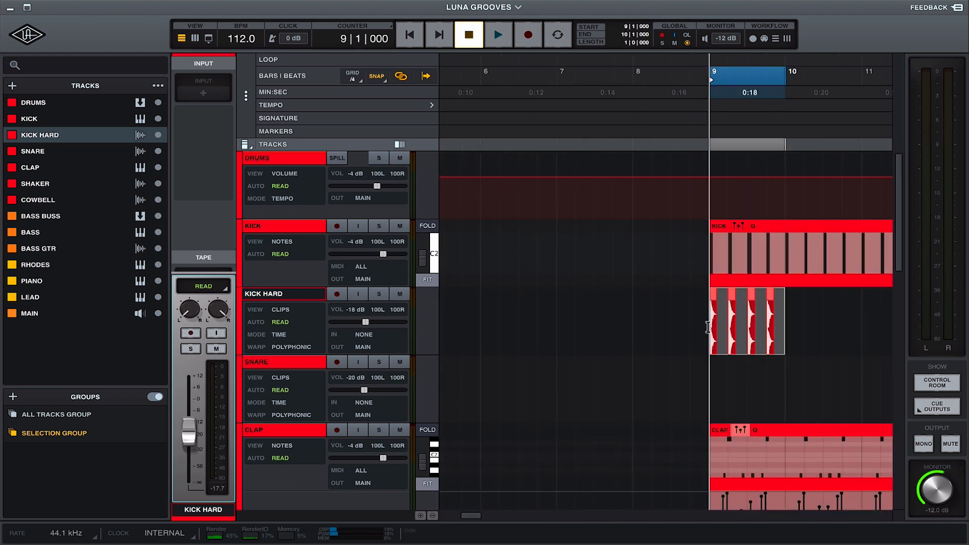
Repeat the one-bar KICK HARD pattern from bar 9 so that it fills the track up to bar 17
key("super+d")
key("super+d")
key("super+d")
key("super+d")
key("t")
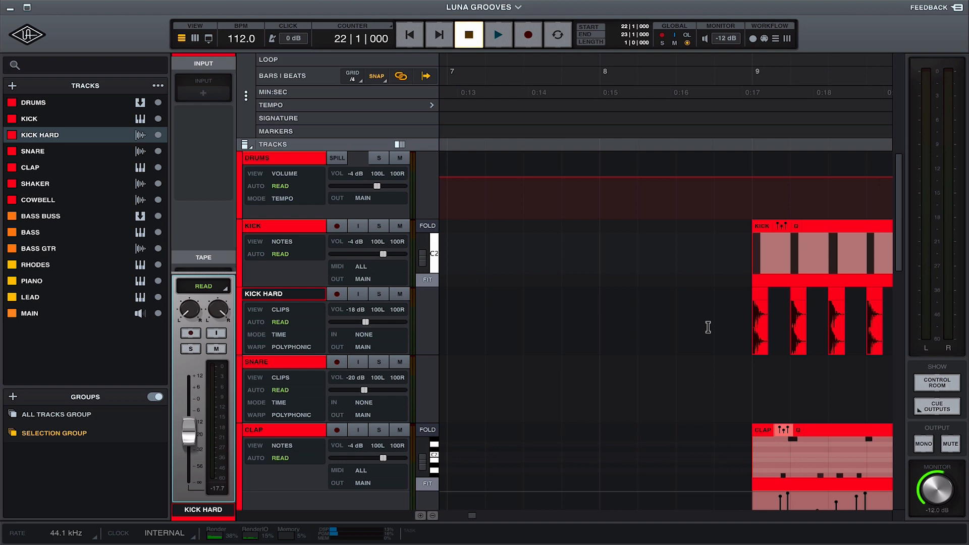
key("r")
key("r")
key("r")
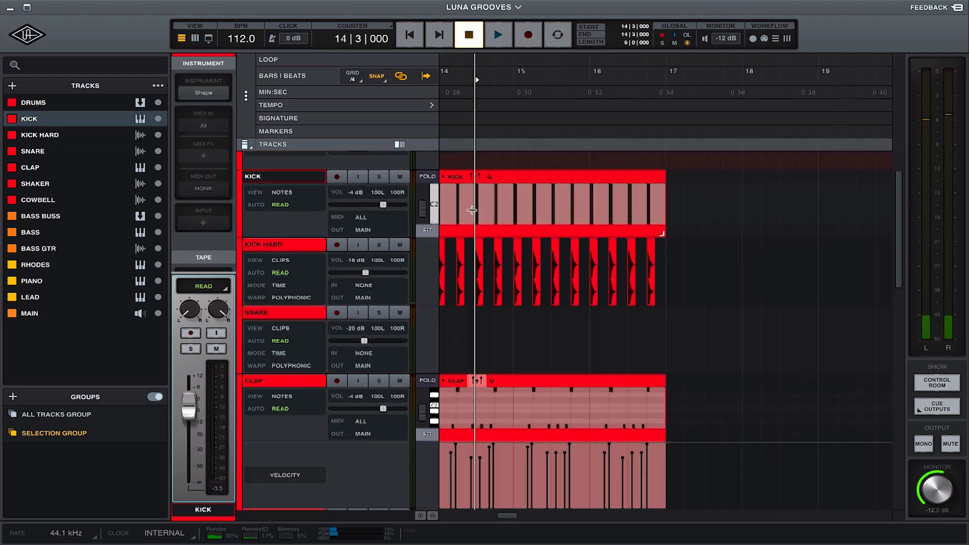
Play back from 14|3 and delete the KICK and KICK HARD material on the last beat before bar 17
left_click(496, 31)
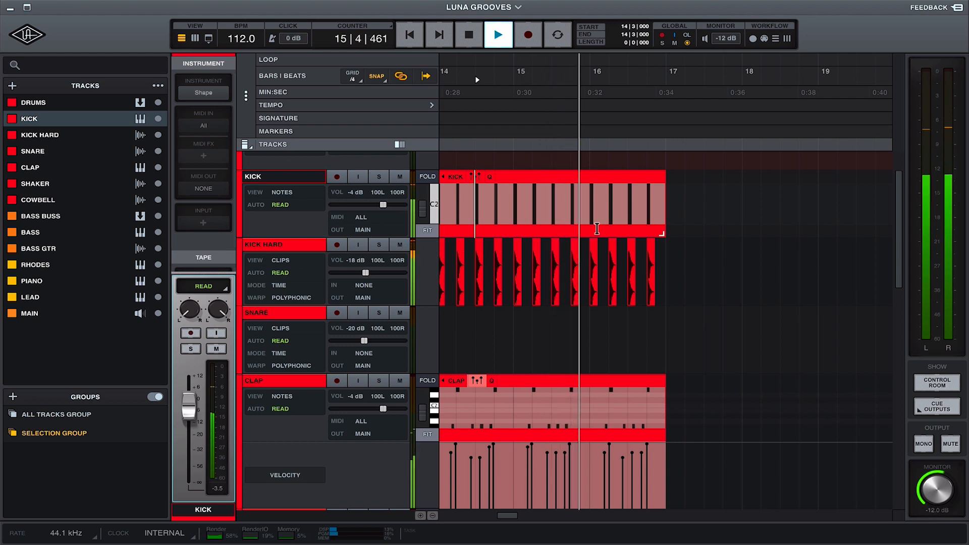
key("space")
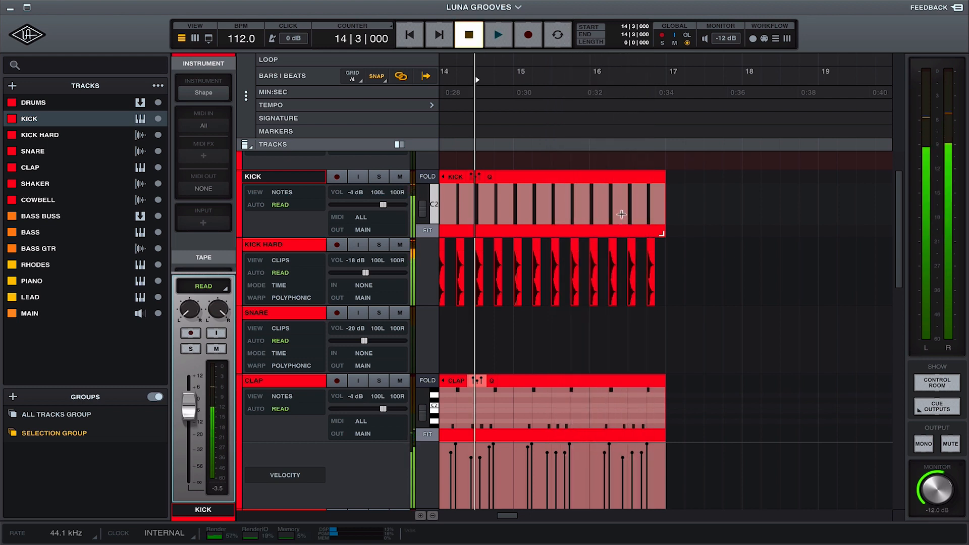
left_click_drag(663, 274, 642, 264)
left_click(645, 222, "shift")
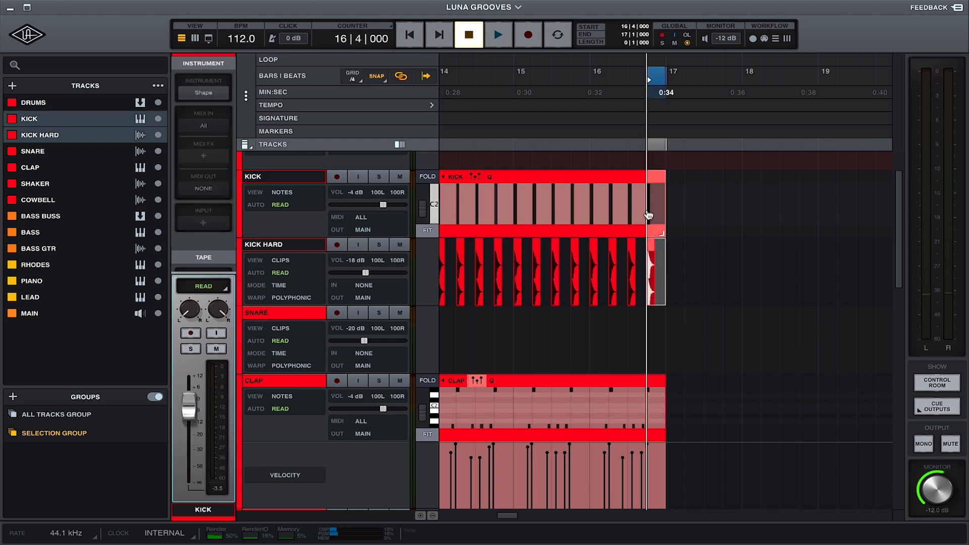
key("Delete")
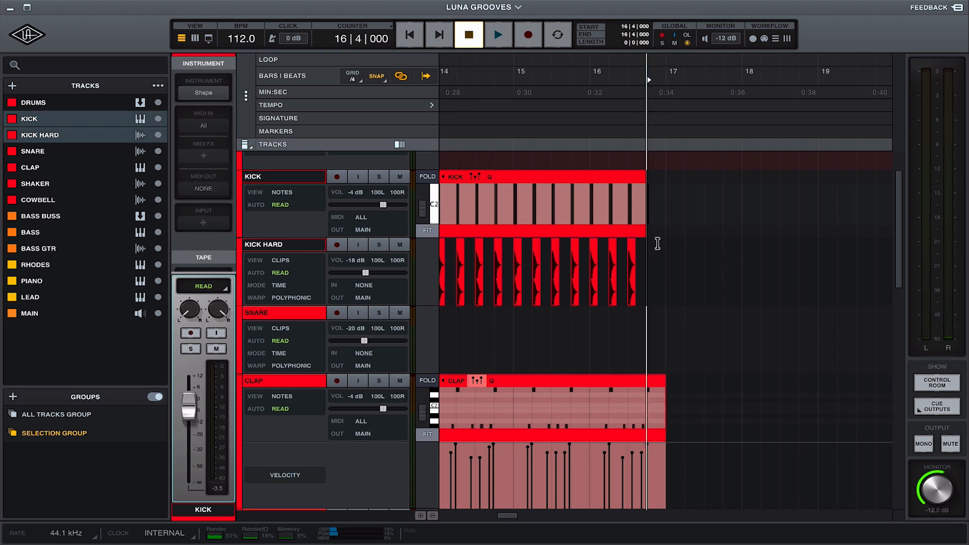
Shorten the KICK clip so that it ends at bar 16, beat 3
left_click(629, 217)
left_click_drag(644, 233, 634, 236)
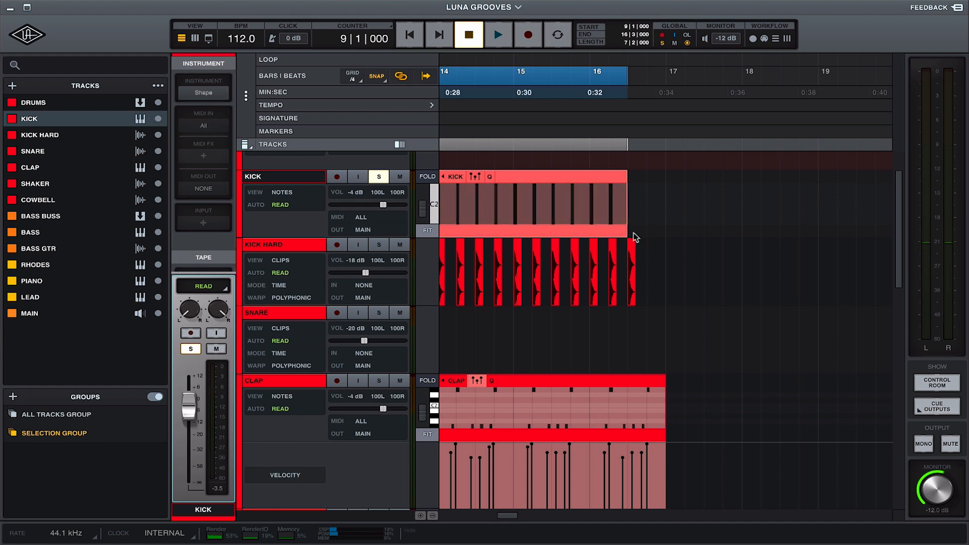
left_click(609, 209)
Copy the full clip stack of all tracks from near bar 93 to bar 17 and repeat it at bar 25
key("r")
key("r")
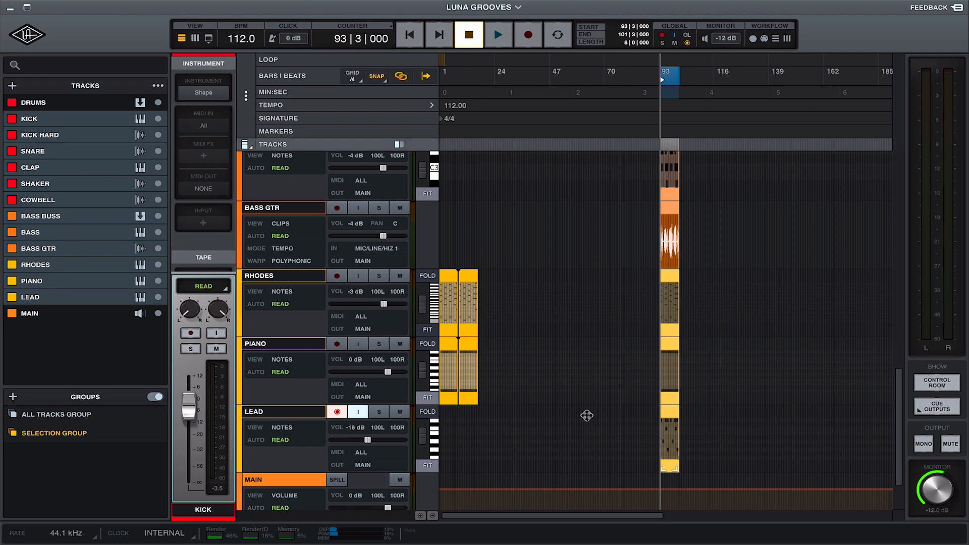
left_click_drag(587, 415, 491, 422)
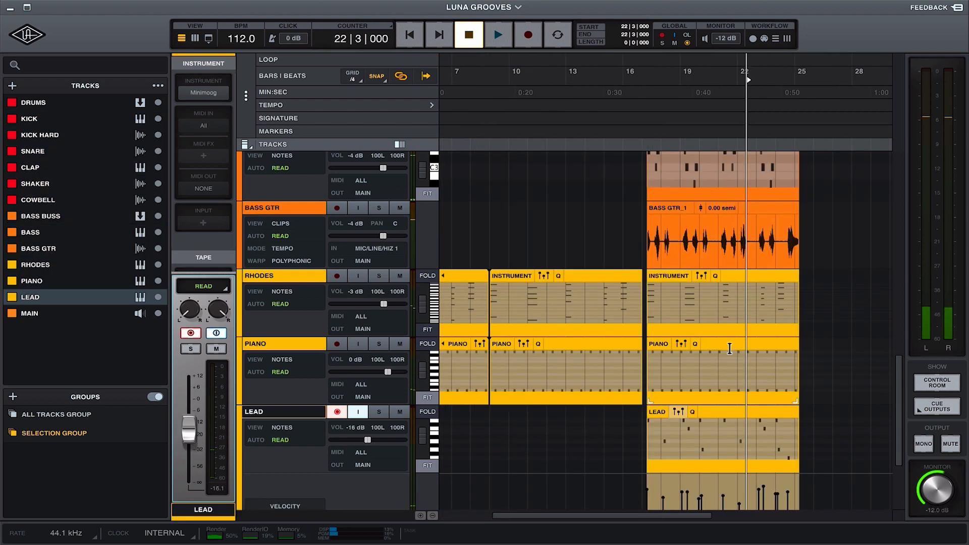
scroll(745, 316, "down", 4)
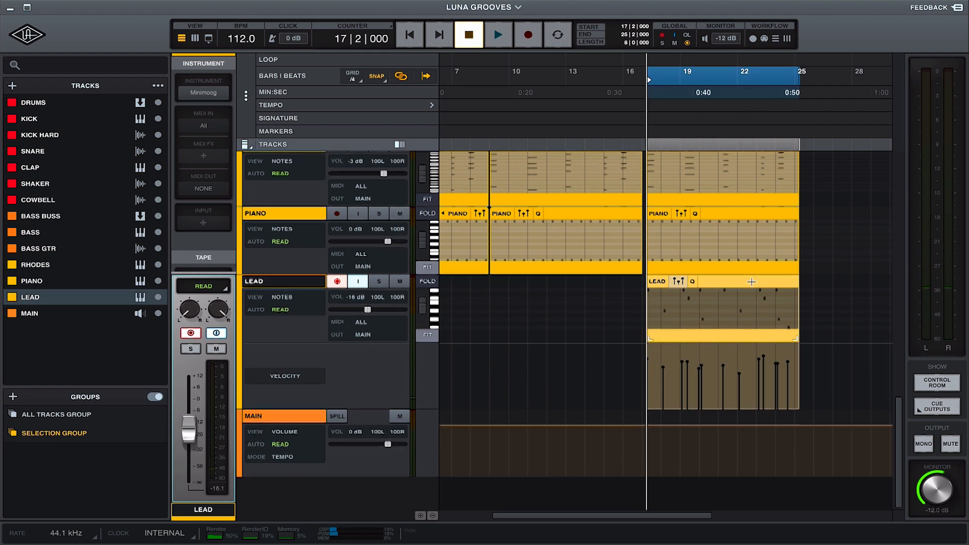
scroll(777, 230, "up", 10)
left_click_drag(776, 230, 720, 232)
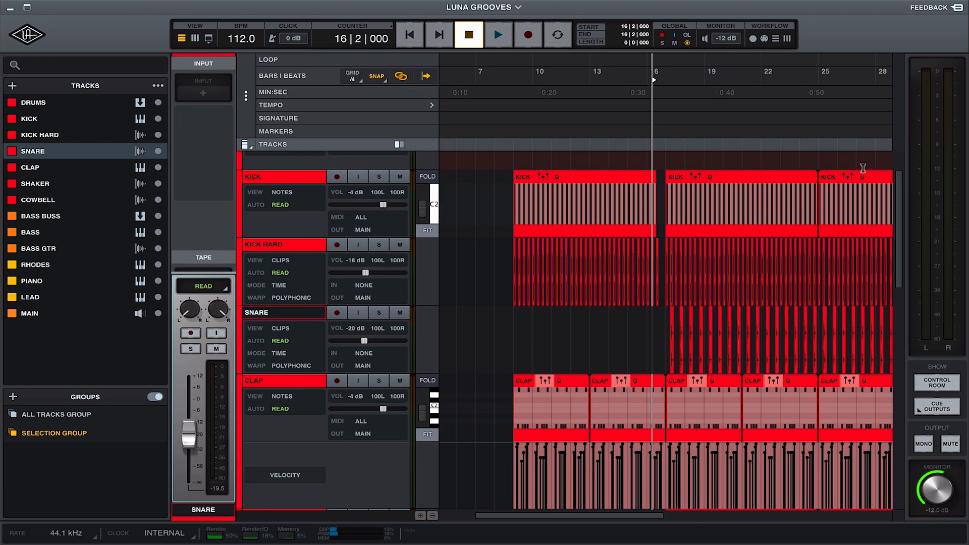
Create a Shape instrument track with the ANALOG DM 09 drum kit and record a hi-hat part from bar 25 to bar 33
left_click(877, 177)
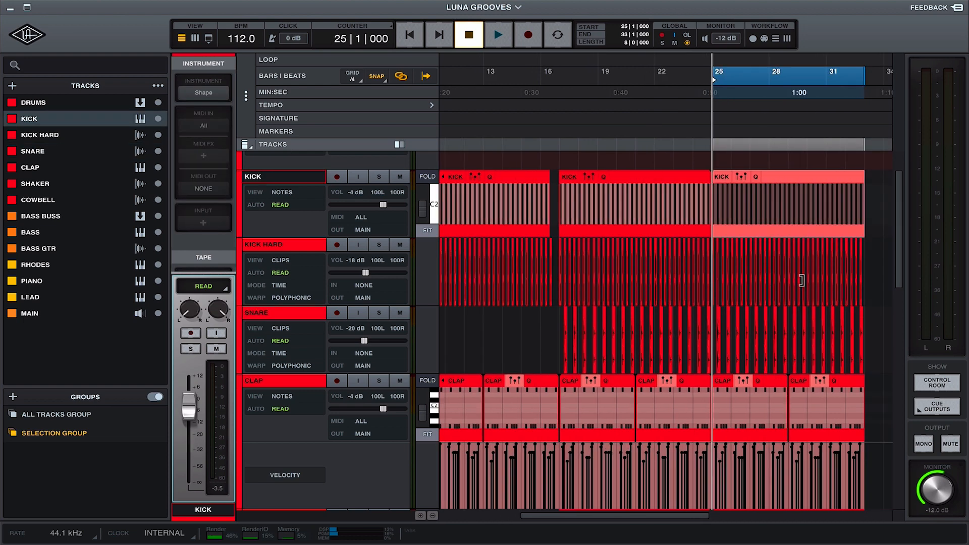
scroll(741, 299, "down", 2)
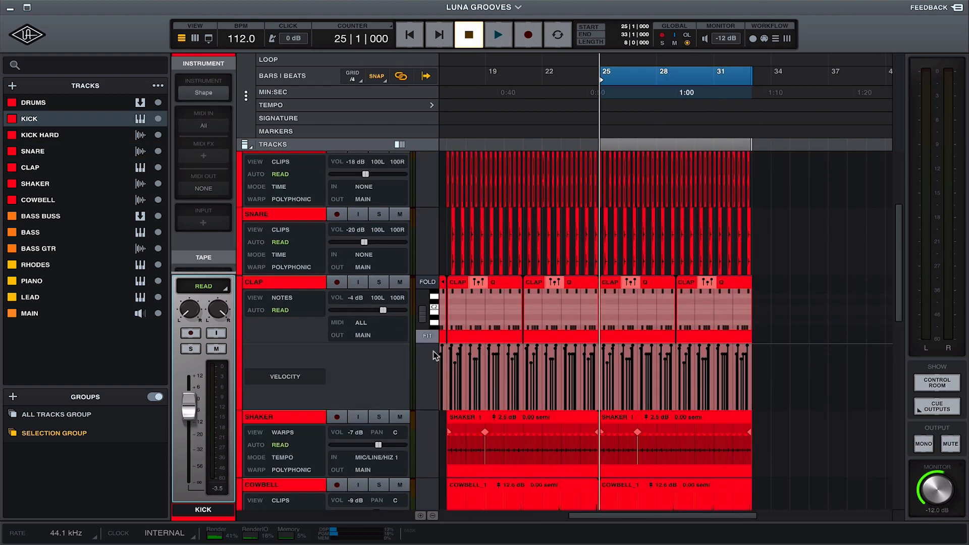
scroll(427, 399, "down", 1)
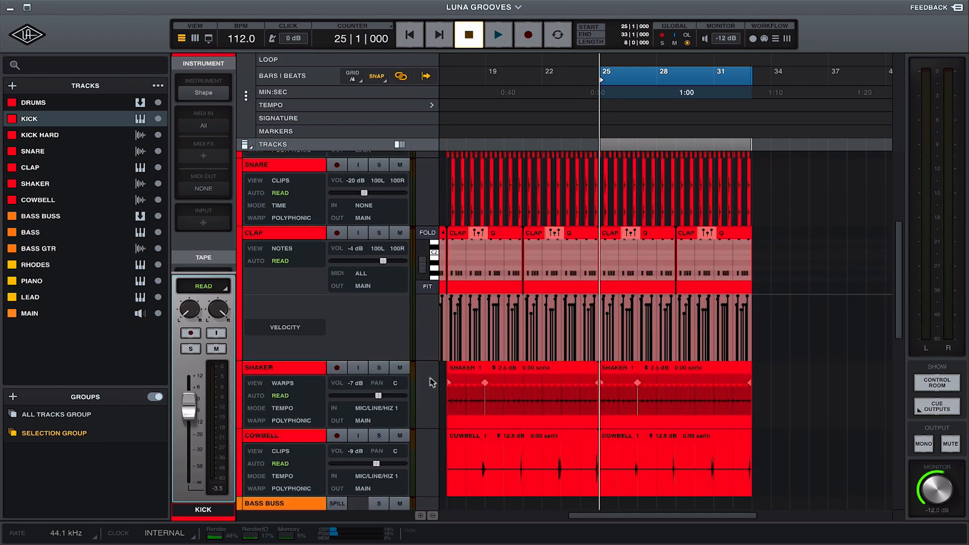
left_click(123, 173)
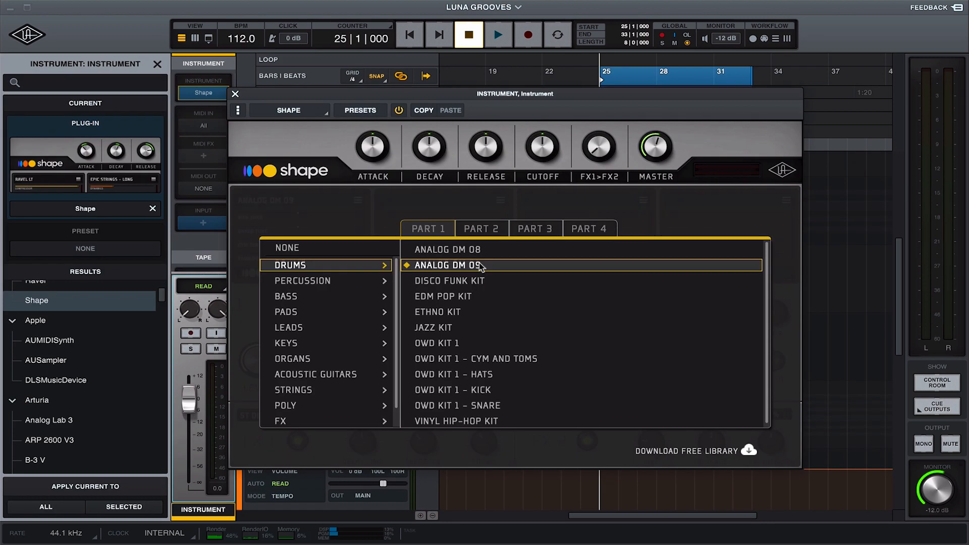
left_click_drag(324, 98, 666, 89)
left_click(336, 387)
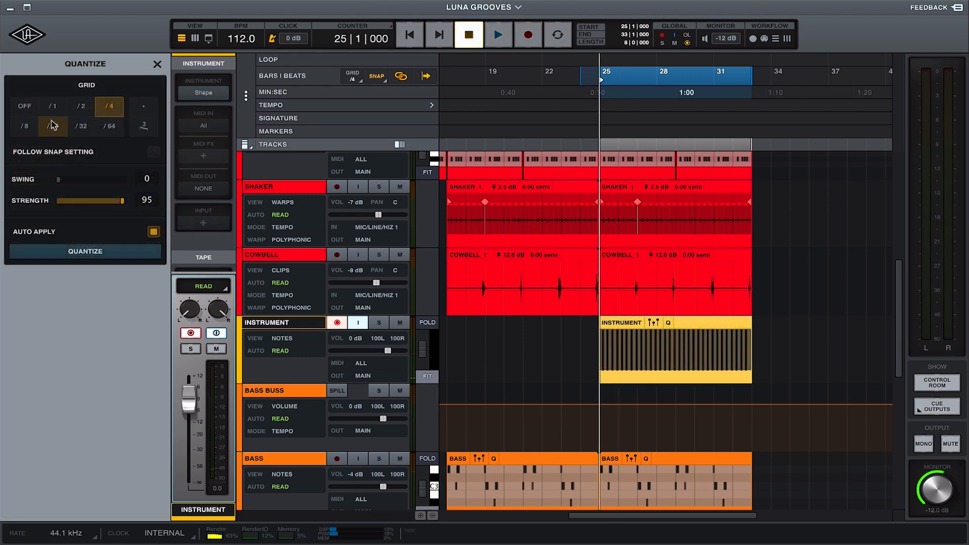
Quantize the hi-hat clip to /8 at strength 100 and route the track, renamed HATS 909, to the DRUMS bus
left_click(52, 122)
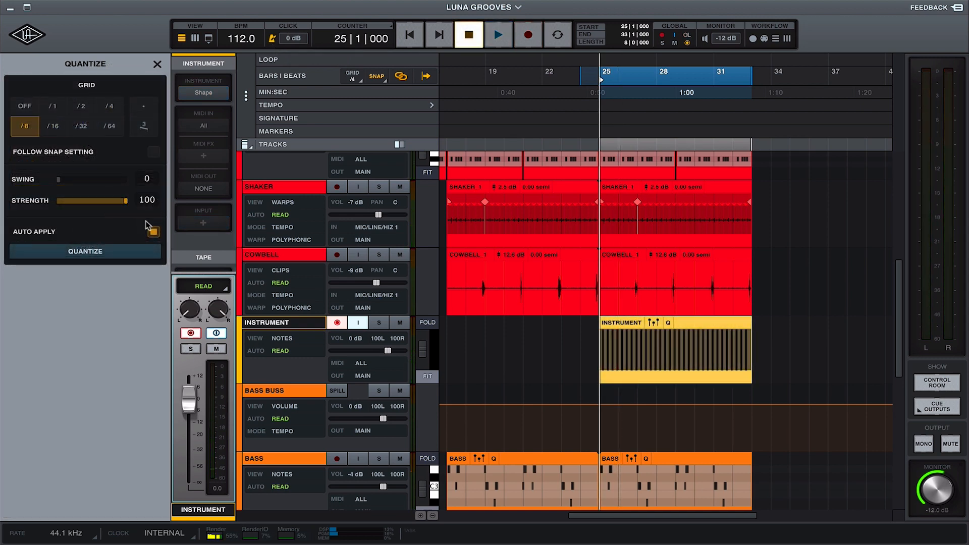
left_click(125, 251)
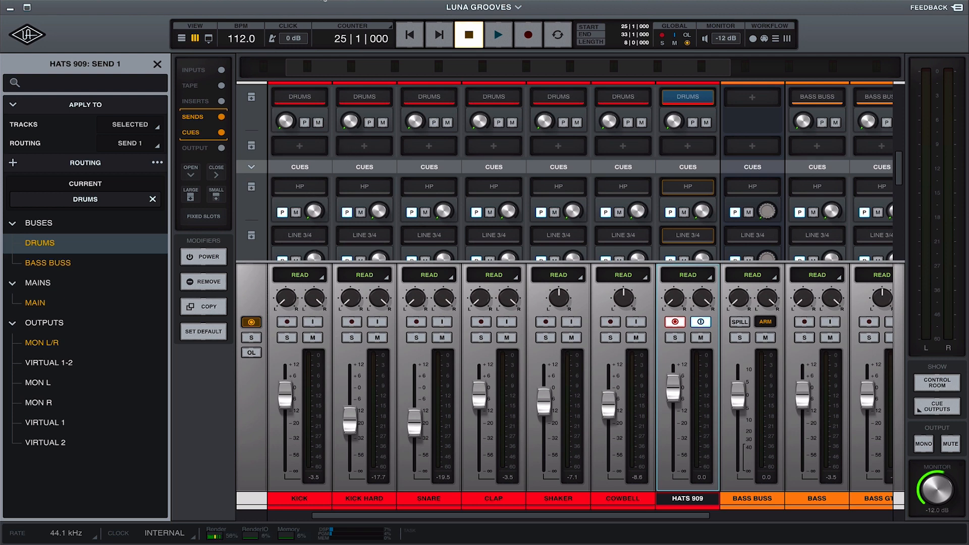
left_click(182, 39)
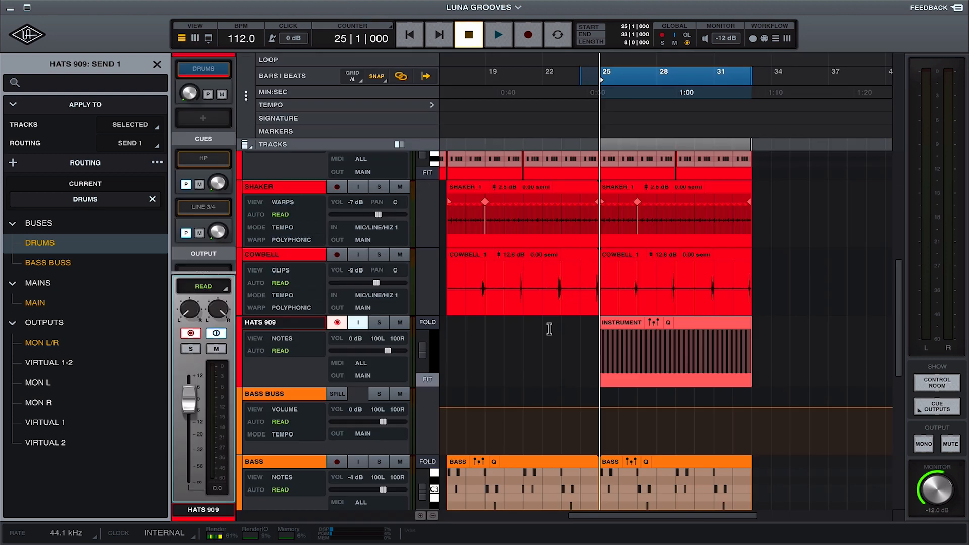
Create one stereo instrument track with Minimoog below the LEAD track
scroll(550, 332, "down", 2)
scroll(538, 333, "down", 2)
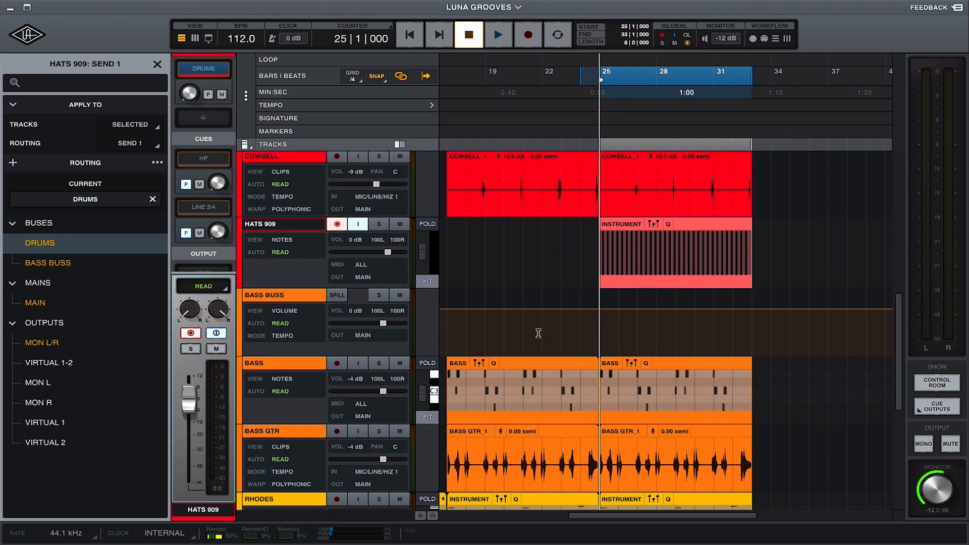
scroll(538, 333, "left", 2)
left_click(505, 334)
scroll(506, 335, "down", 2)
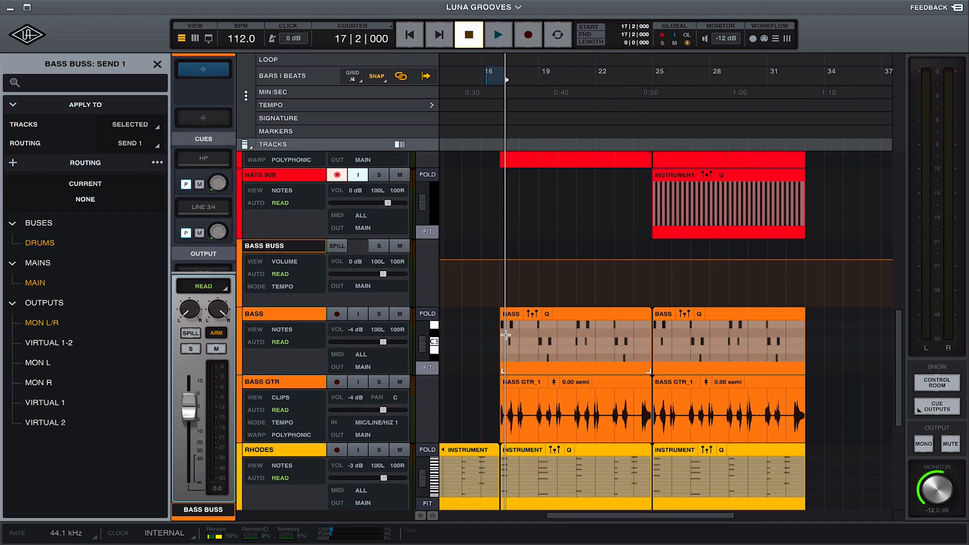
scroll(506, 335, "down", 10)
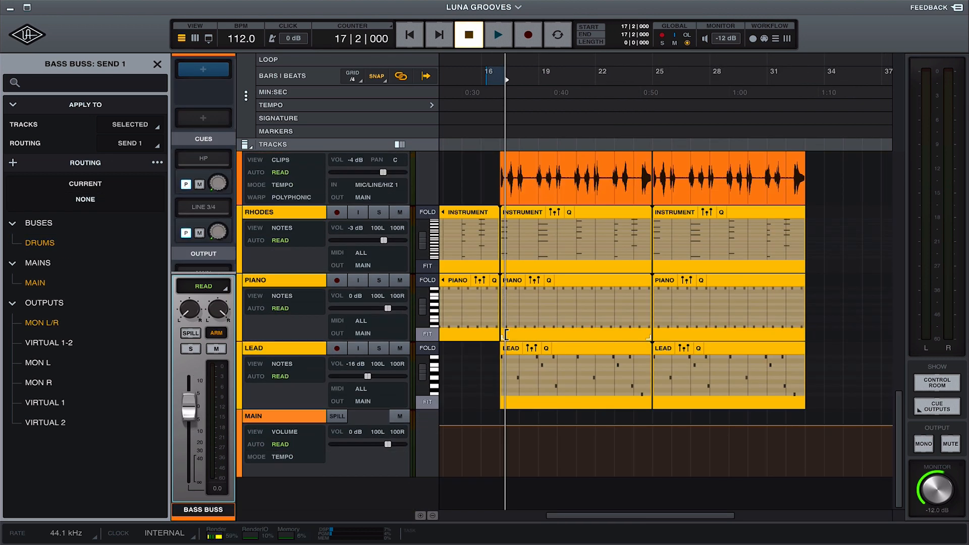
left_click(273, 350)
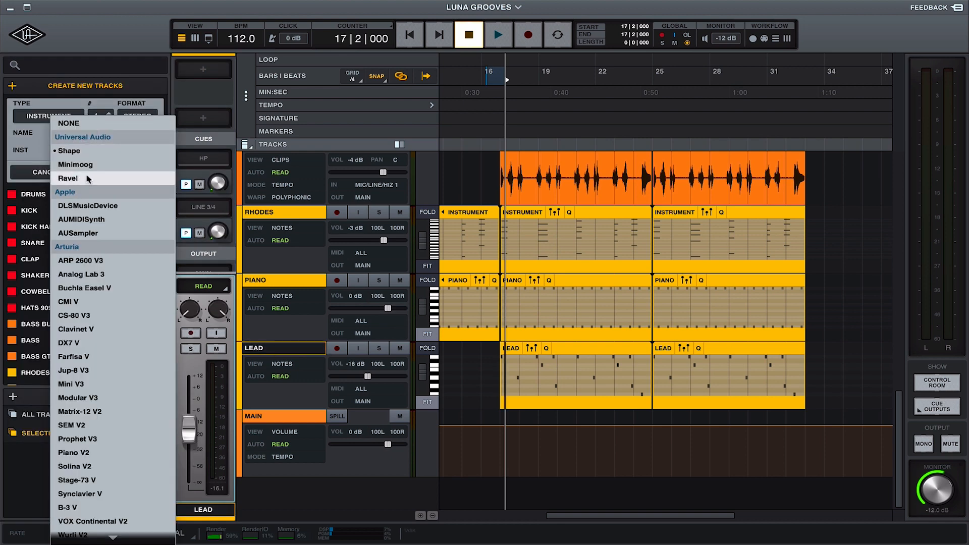
left_click(89, 167)
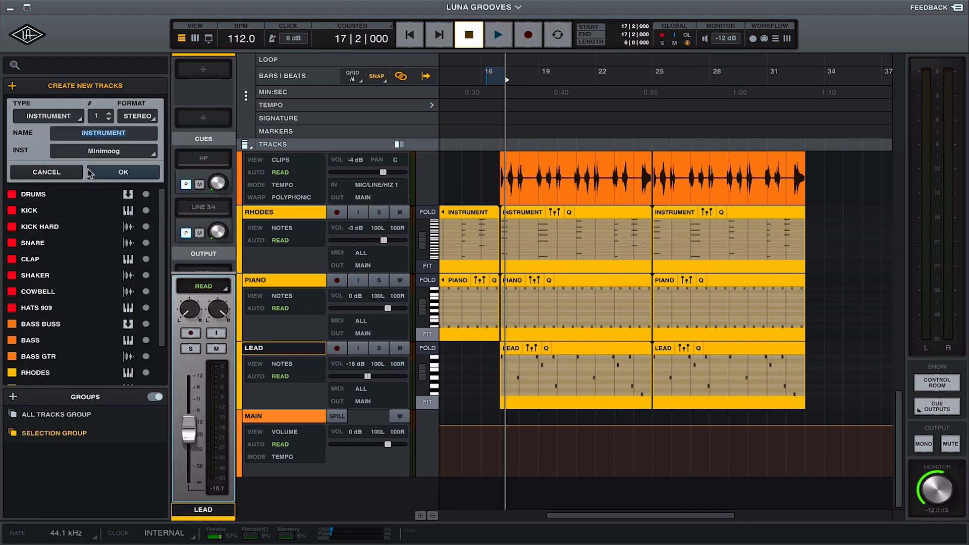
left_click(123, 172)
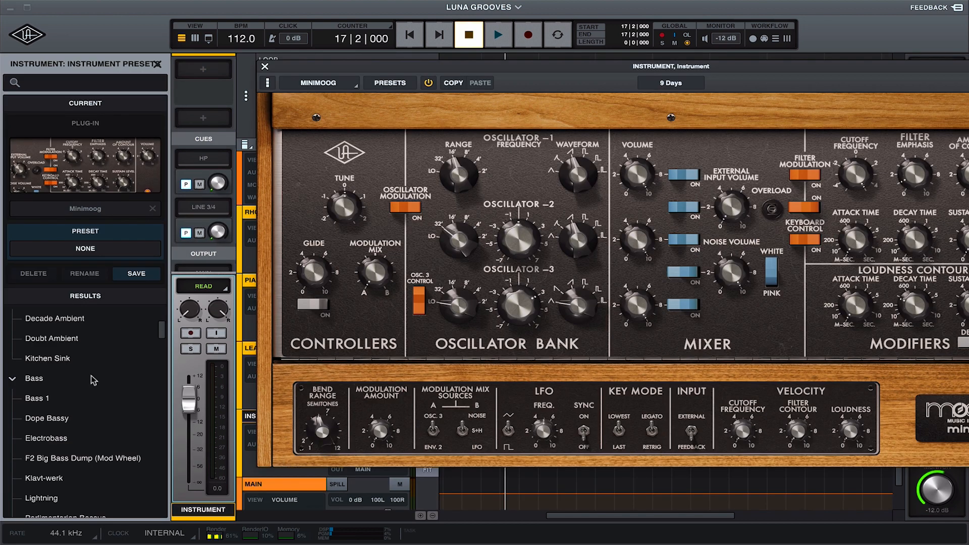
Browse the Minimoog presets and load ChipTunez from the FX category
scroll(93, 380, "down", 2)
scroll(94, 380, "down", 8)
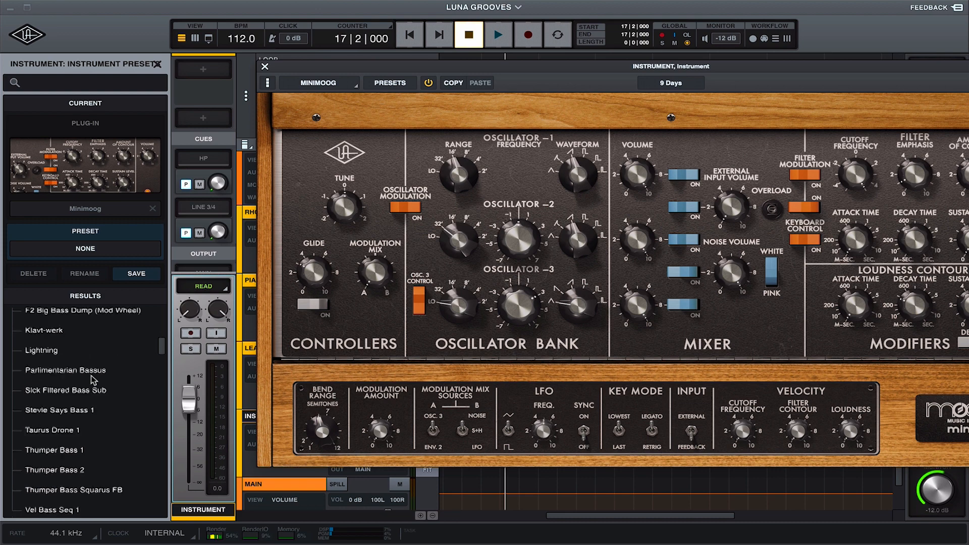
scroll(91, 379, "up", 12)
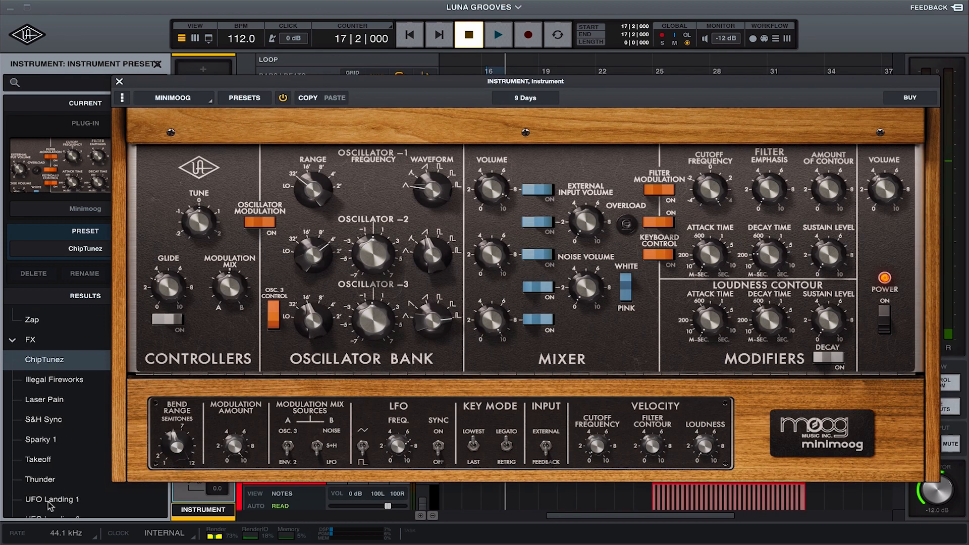
Load the UFO Landing 1 preset in the Minimoog and record its part onto the armed instrument track starting at bar 9
left_click(49, 500)
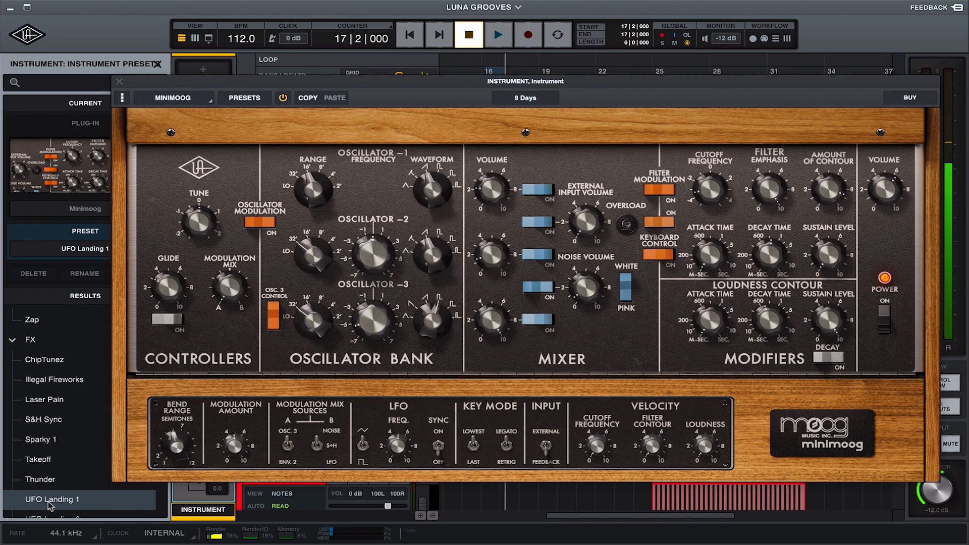
left_click(118, 83)
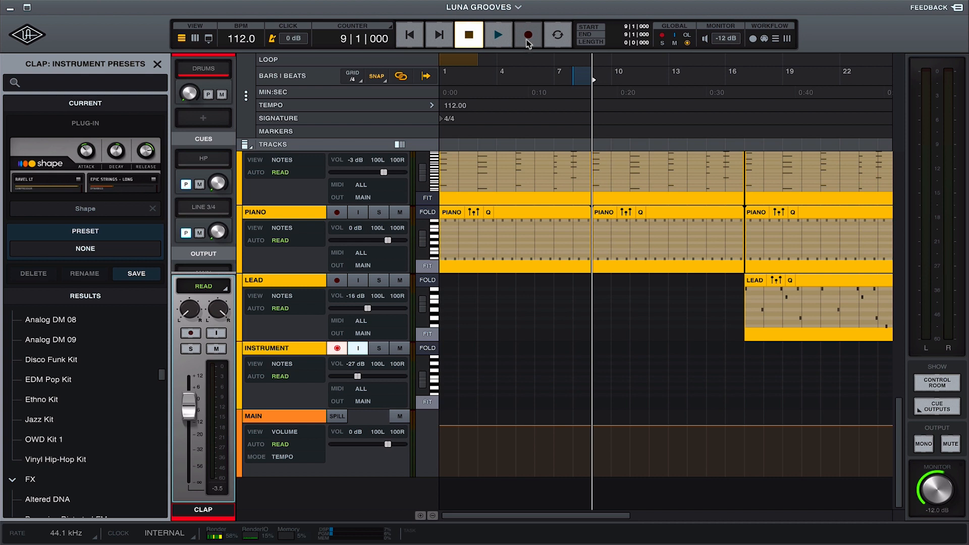
left_click(502, 41)
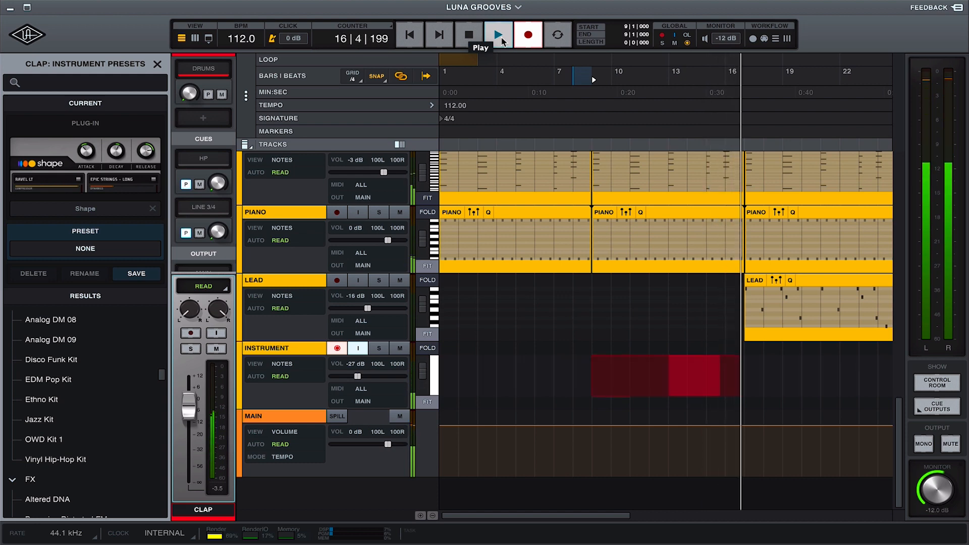
key("space")
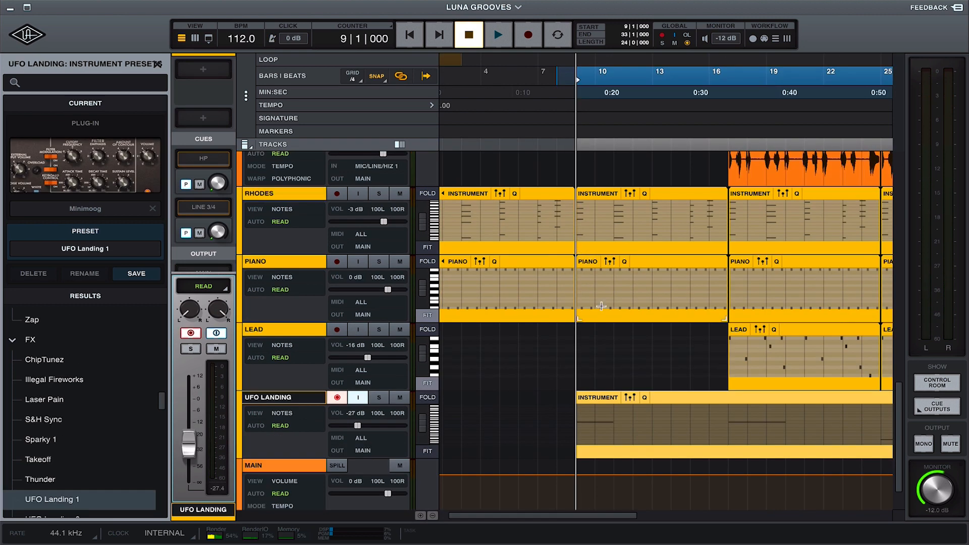
Add the AMBIENT WASH pad as part 2 of the RHODES track's Shape instrument
left_click(844, 189)
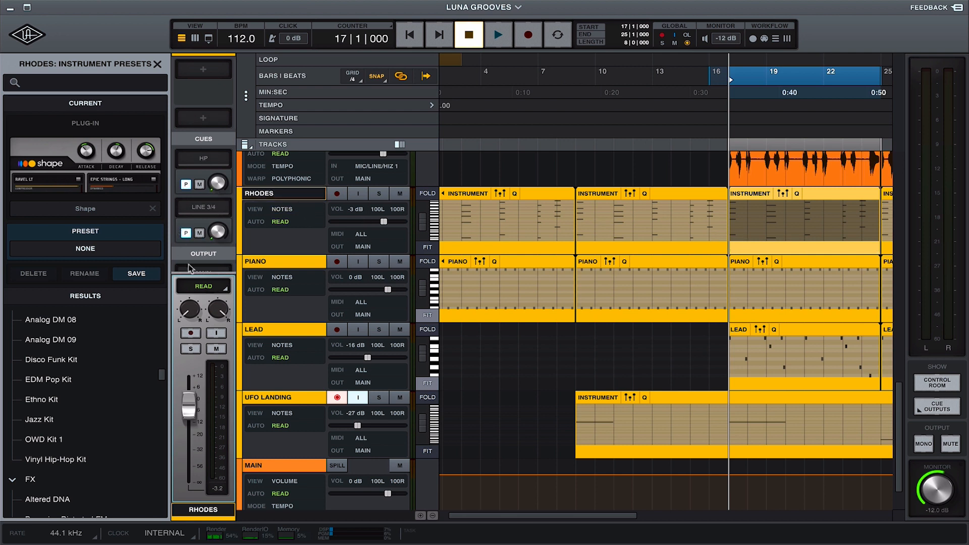
left_click(190, 120)
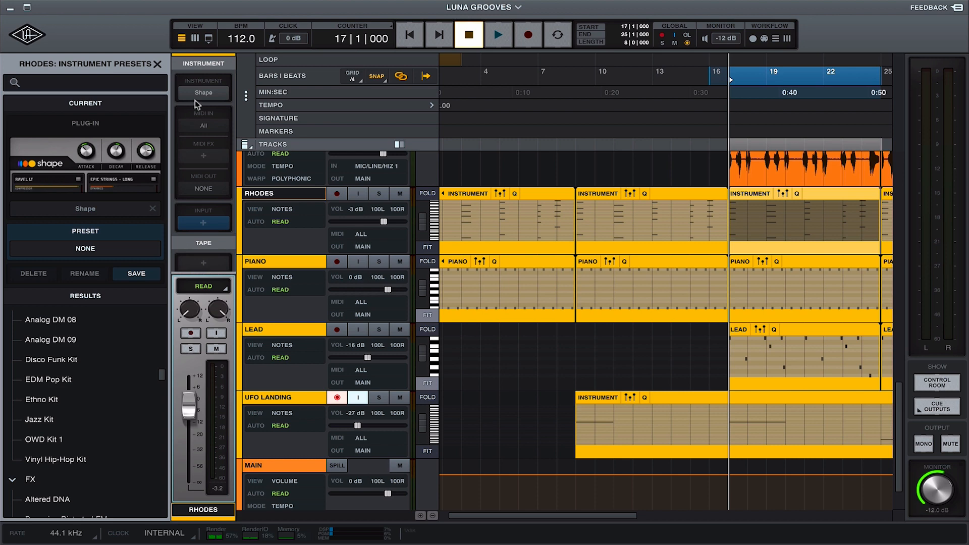
left_click(206, 103)
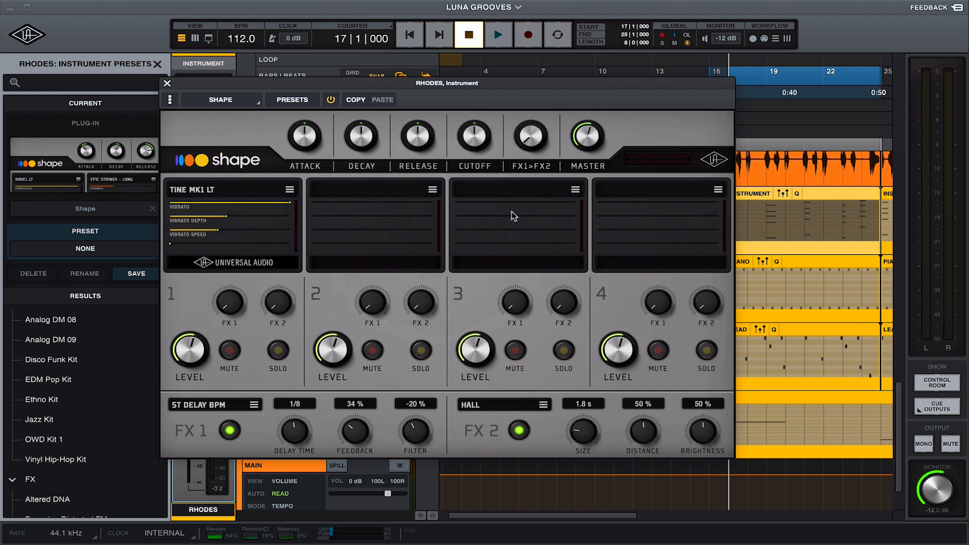
left_click(431, 191)
mouse_move(231, 303)
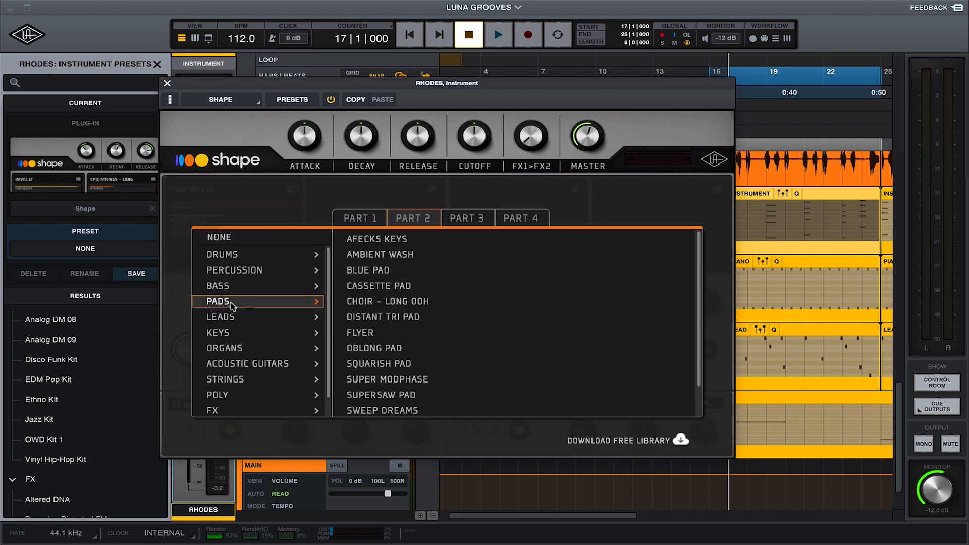
scroll(393, 339, "down", 1)
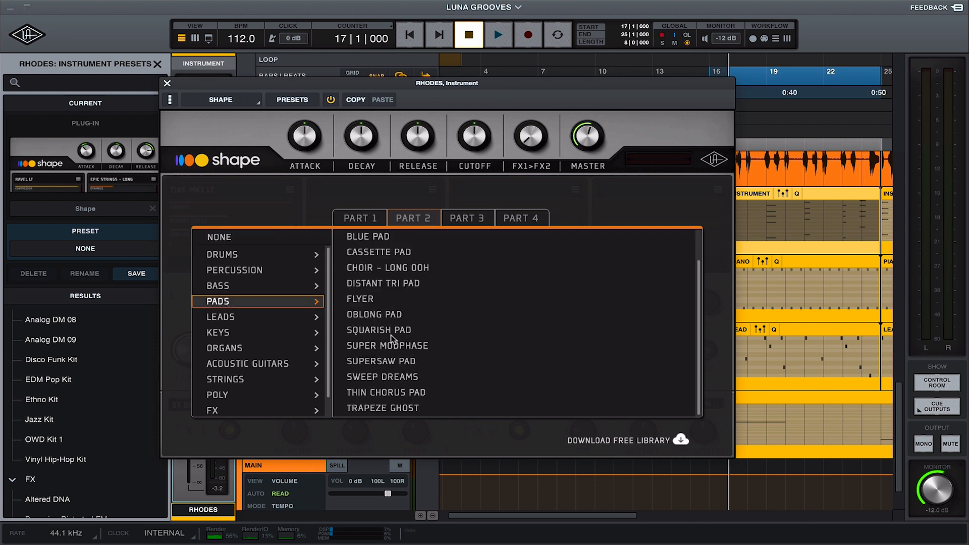
scroll(404, 392, "up", 1)
left_click(378, 255)
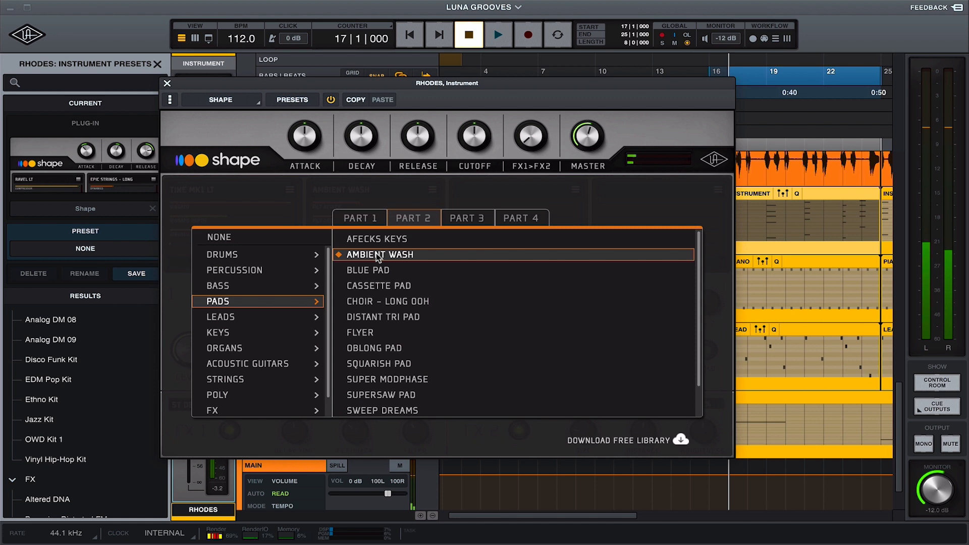
Play the song from bar 17, lower the AMBIENT WASH layer's level in Shape, and close the instrument
key("space")
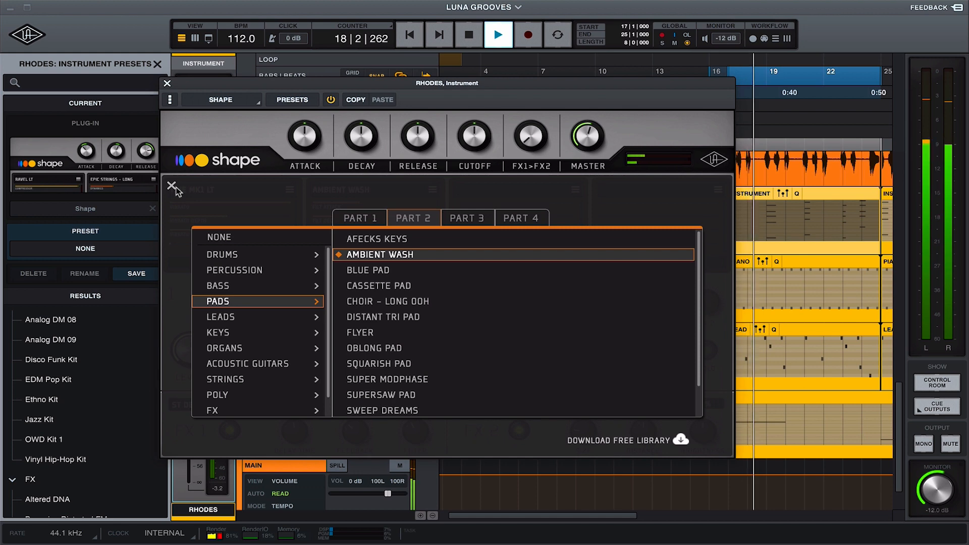
left_click(172, 185)
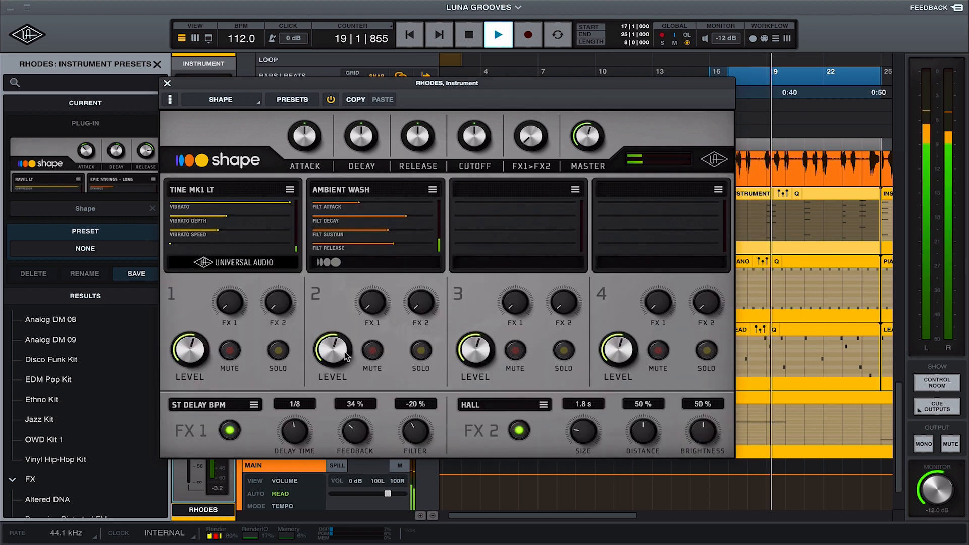
left_click_drag(335, 367, 324, 389)
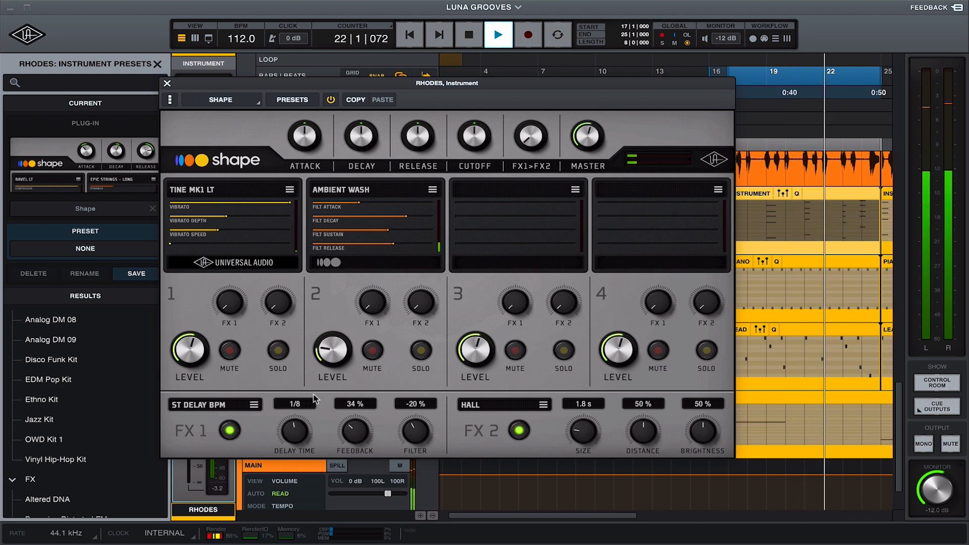
left_click(167, 84)
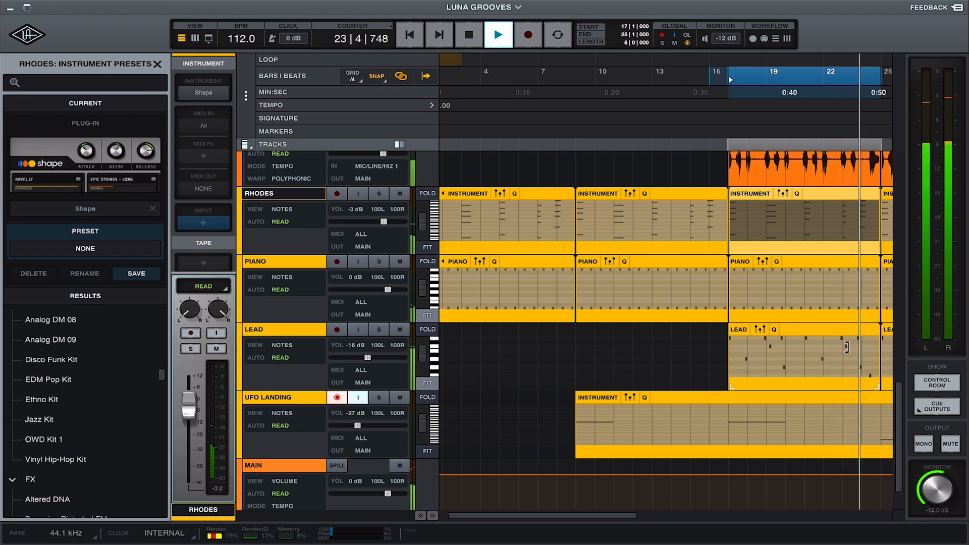
key("space")
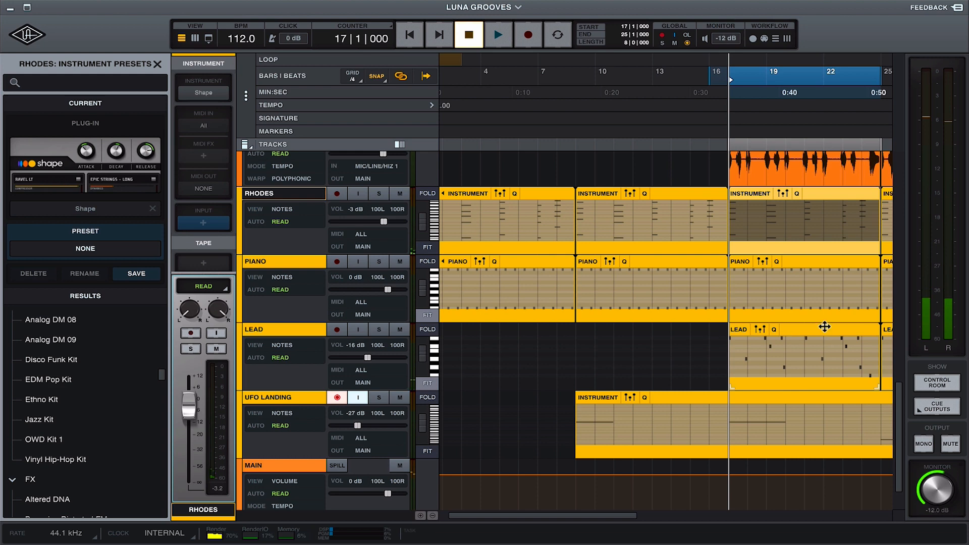
Add an audio track named DRUMLOOP below HATS 909 and place the OLIVER_disco_drum_loop_111 clip at bar 25
left_click(824, 327)
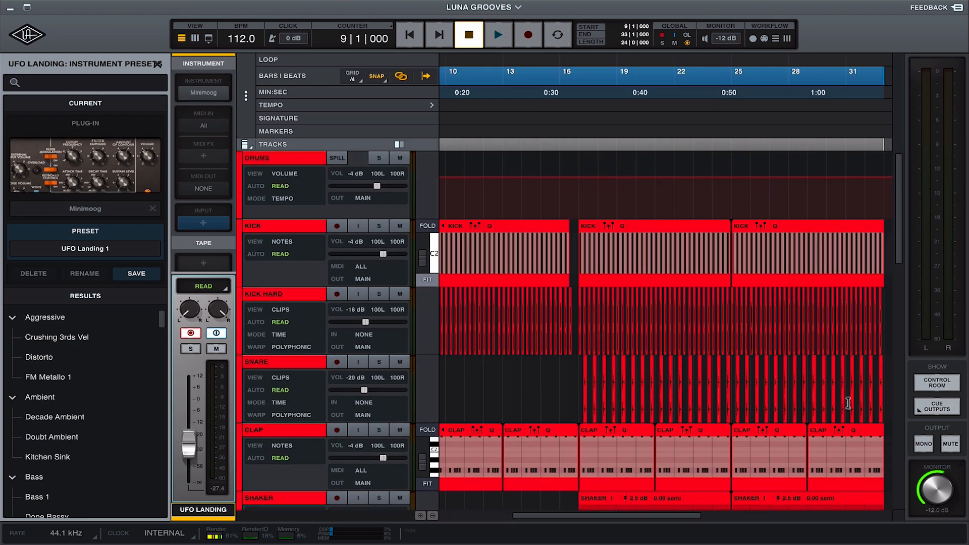
scroll(831, 414, "down", 8)
scroll(831, 414, "up", 1)
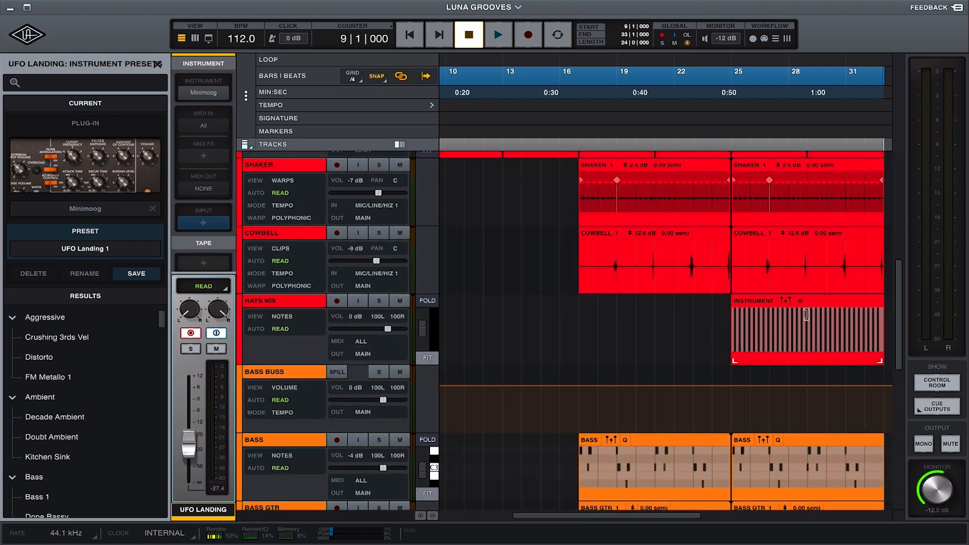
left_click(806, 299)
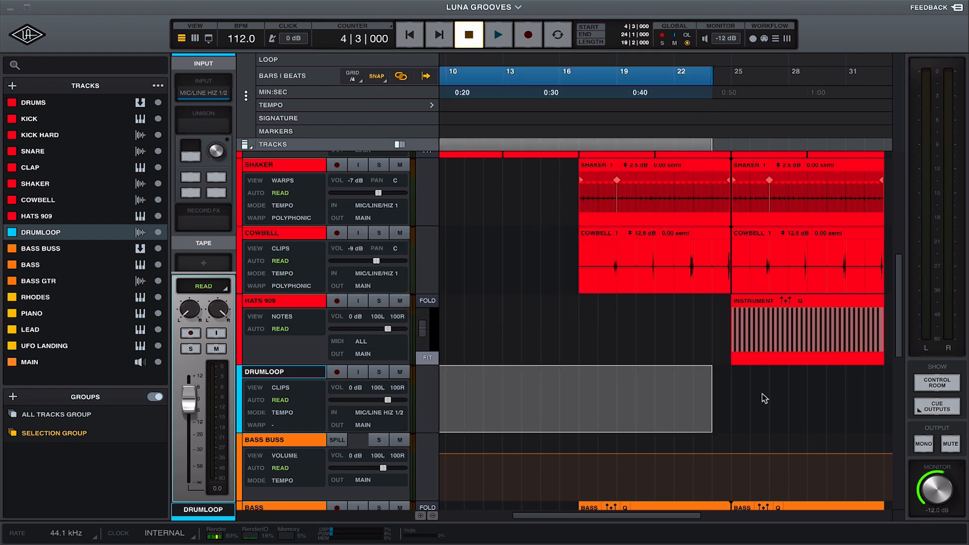
left_click(751, 371)
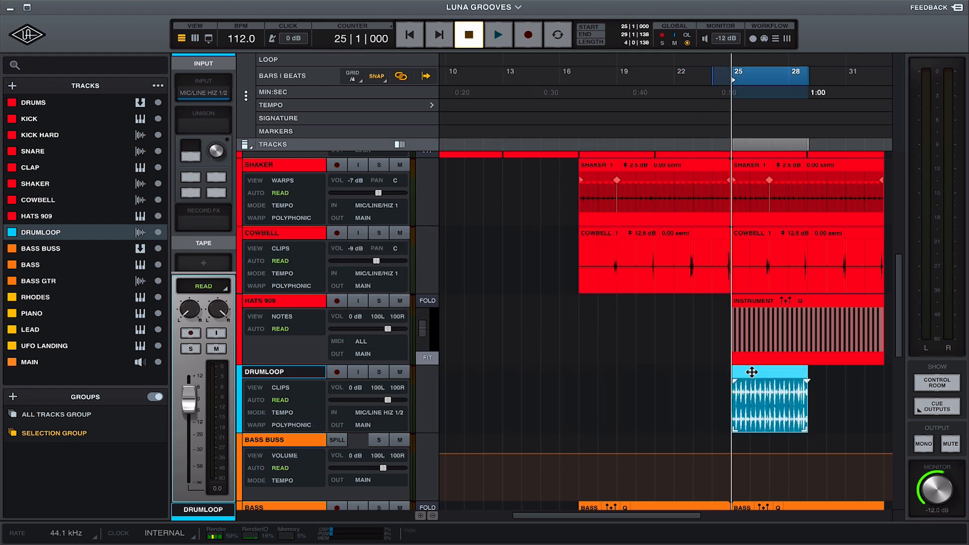
Show the DRUMLOOP track's warps and pull the end of the loop back to bar 29
key("z")
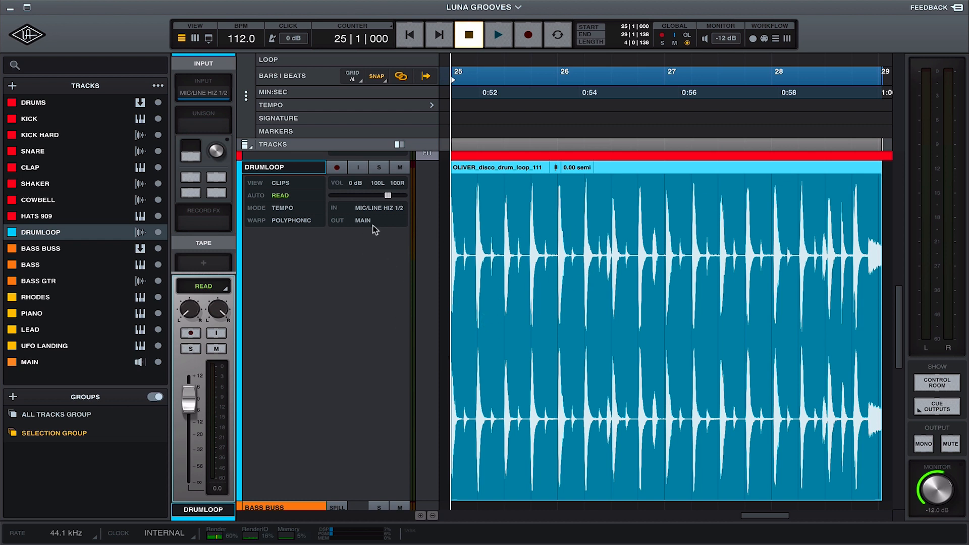
left_click(280, 184)
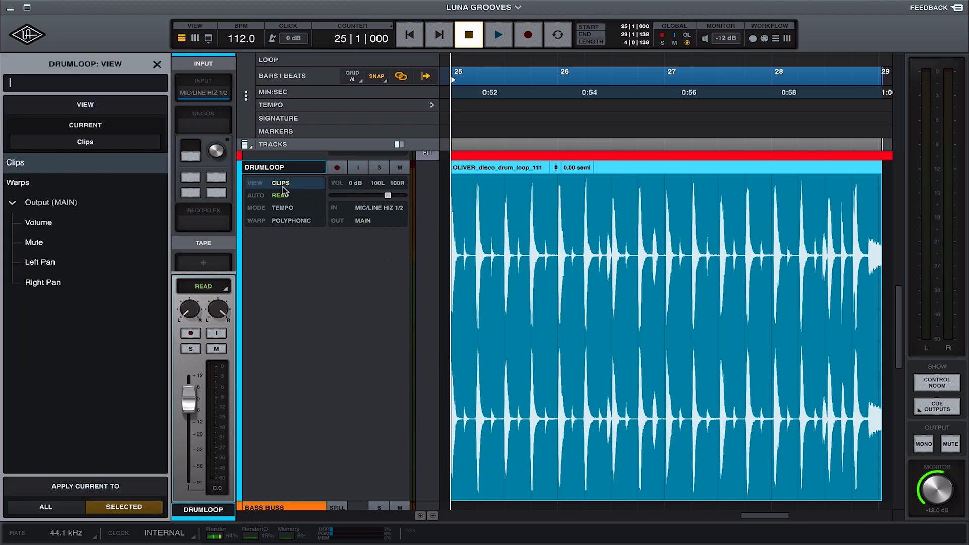
left_click(17, 183)
scroll(798, 319, "right", 2)
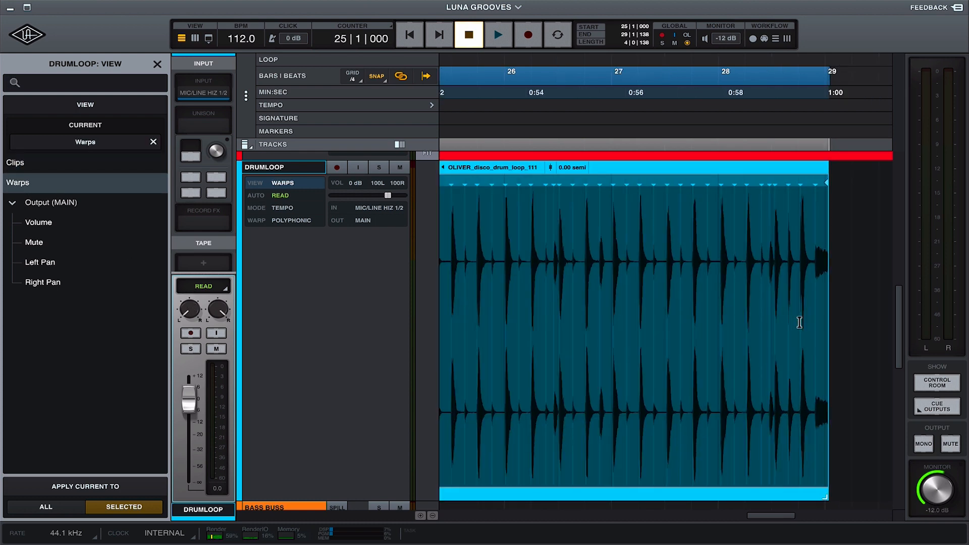
left_click_drag(826, 370, 820, 371)
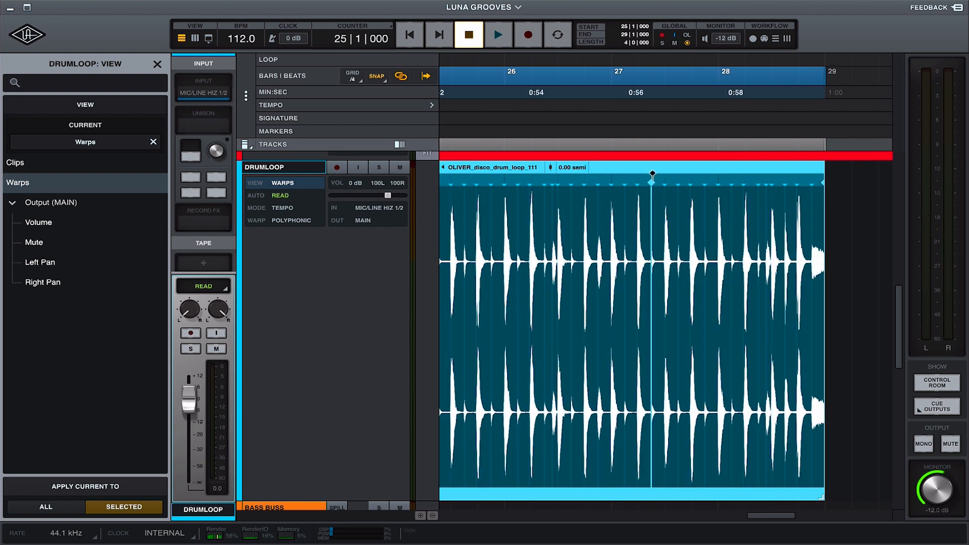
Audition the drum loop from bar 25 and set the DRUMLOOP track's volume to -1 dB
left_click_drag(388, 195, 374, 196)
key("space")
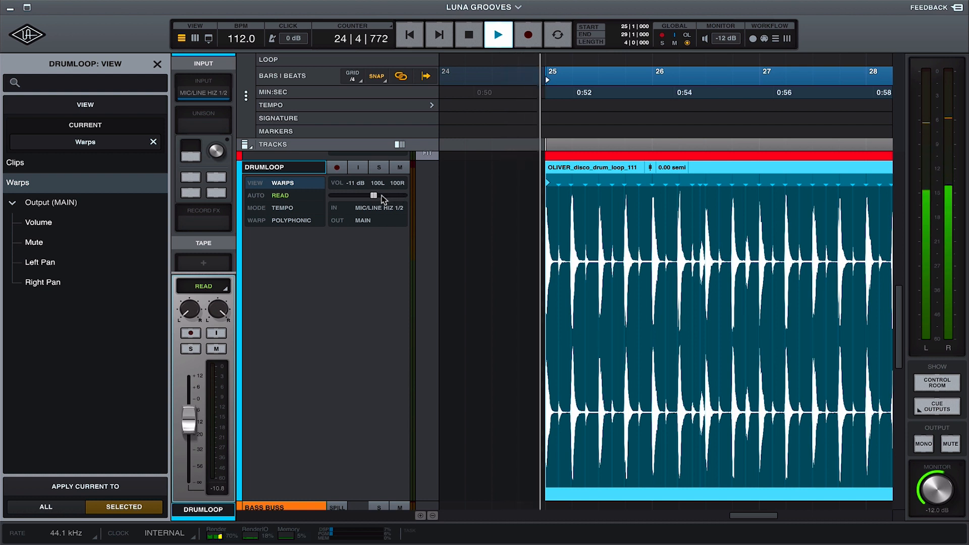
left_click_drag(374, 195, 386, 196)
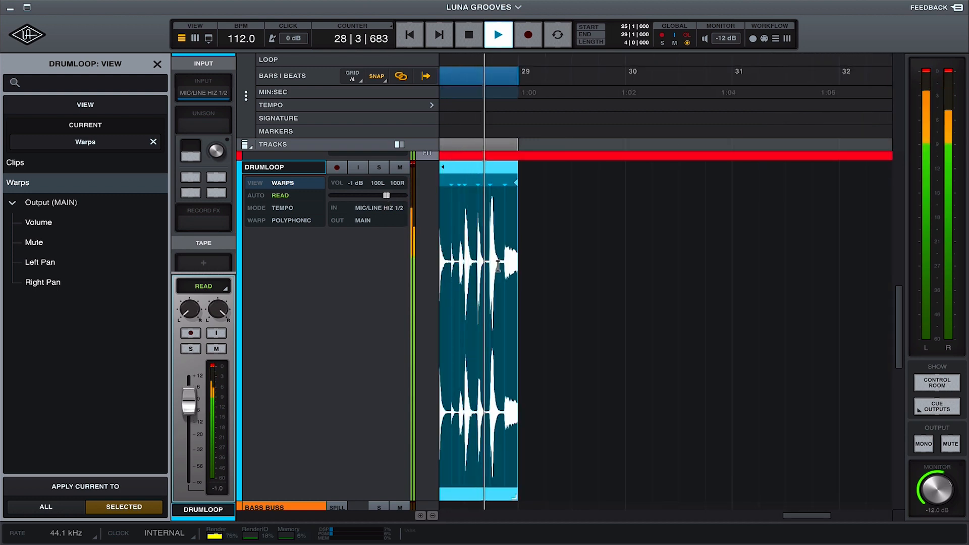
left_click(495, 26)
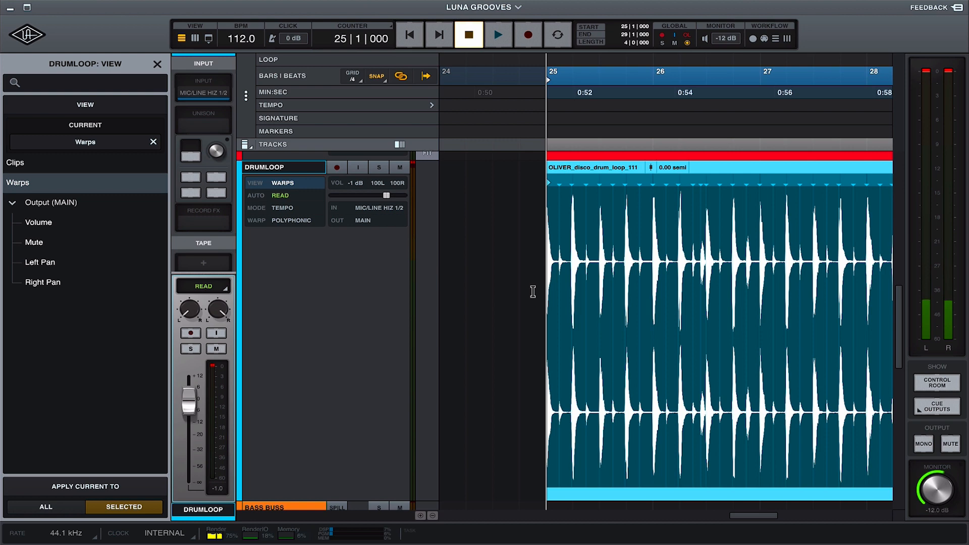
Duplicate the drum loop clip so that the copy fills bars 29 to 33
key("e")
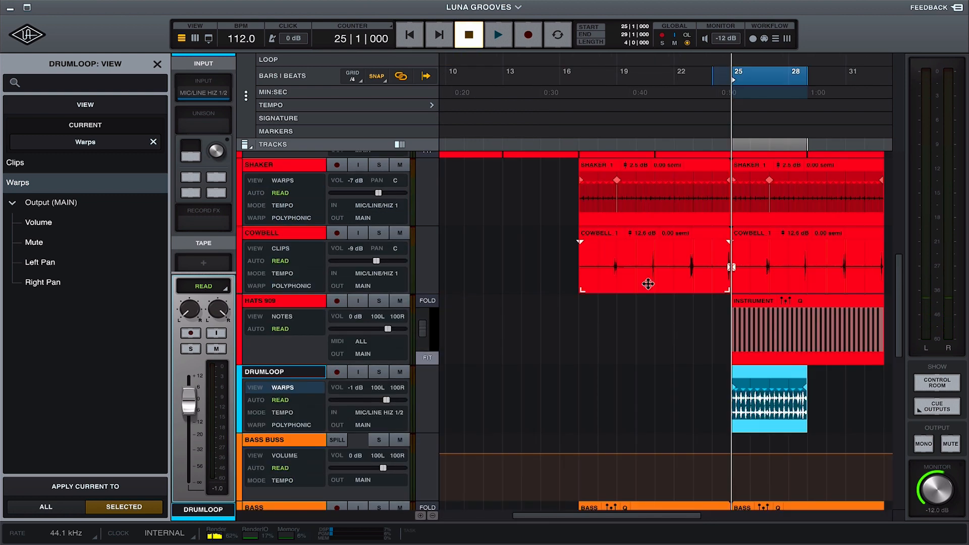
key("ctrl+d")
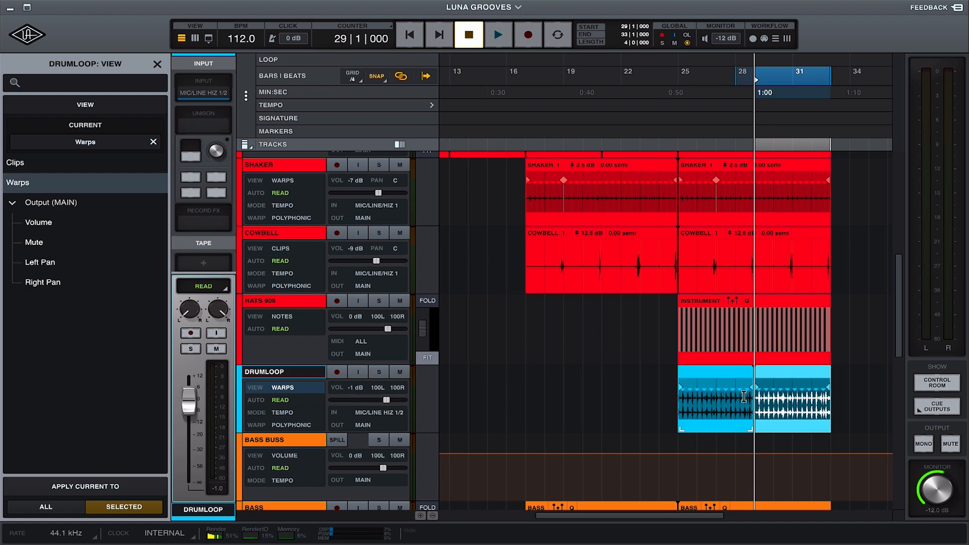
left_click(652, 391)
Change the DRUMLOOP track's color to the red used by the other drum tracks
scroll(653, 390, "down", 3)
scroll(653, 390, "left", 2)
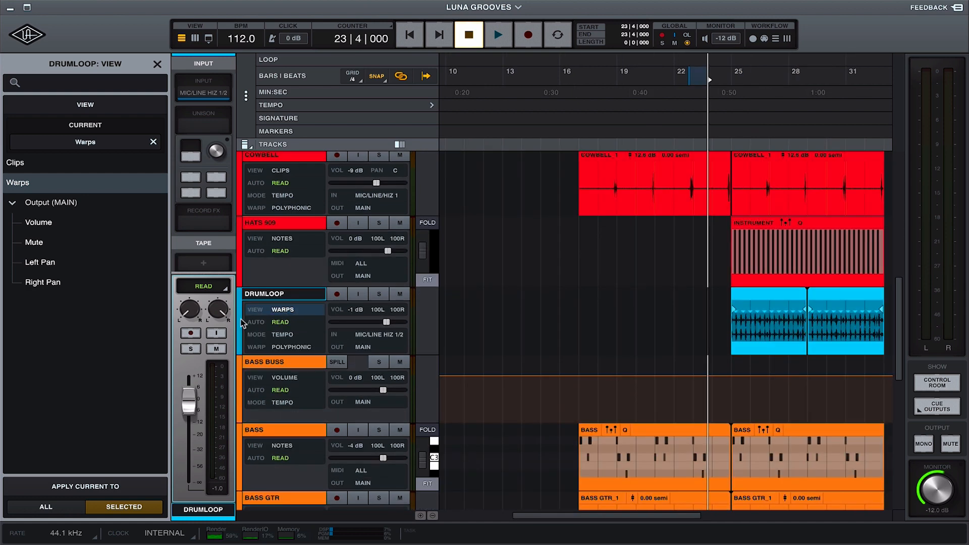
left_click(240, 320)
left_click(70, 122)
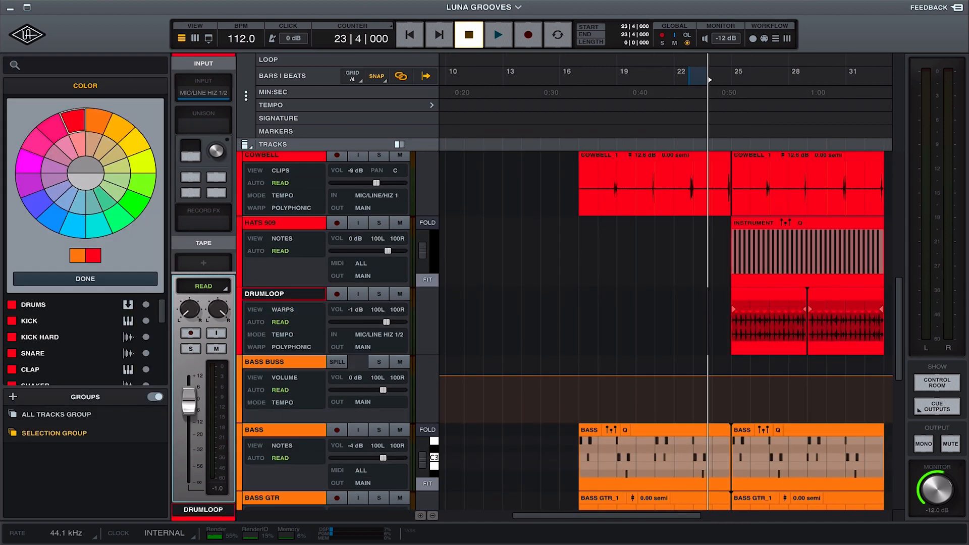
Assign the DRUMS bus to the first send of the DRUMLOOP track in the mixer
left_click(194, 39)
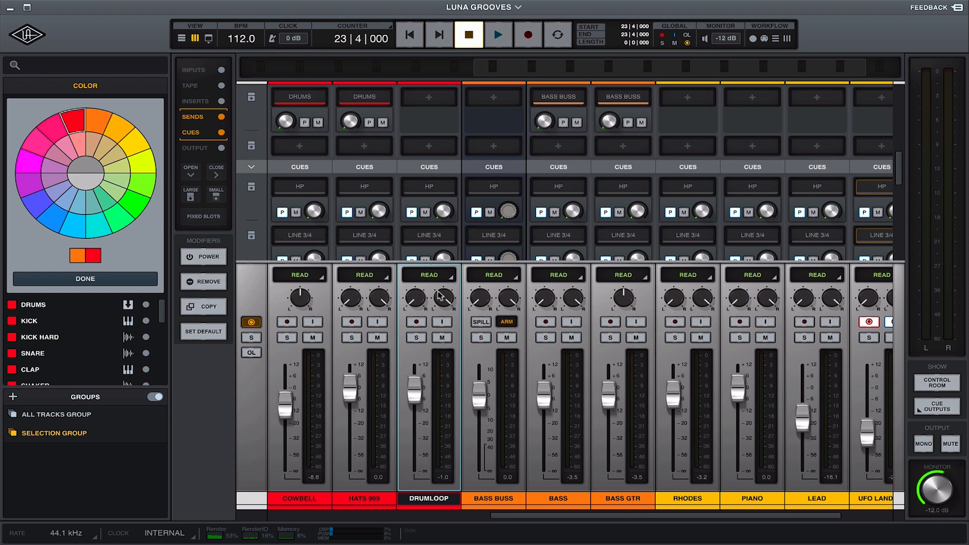
left_click(428, 97)
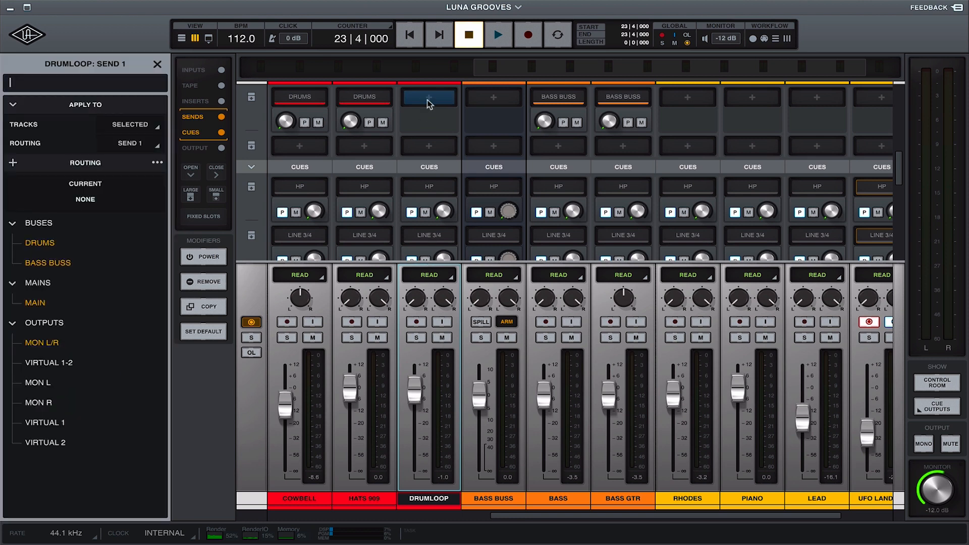
left_click(63, 247)
key("space")
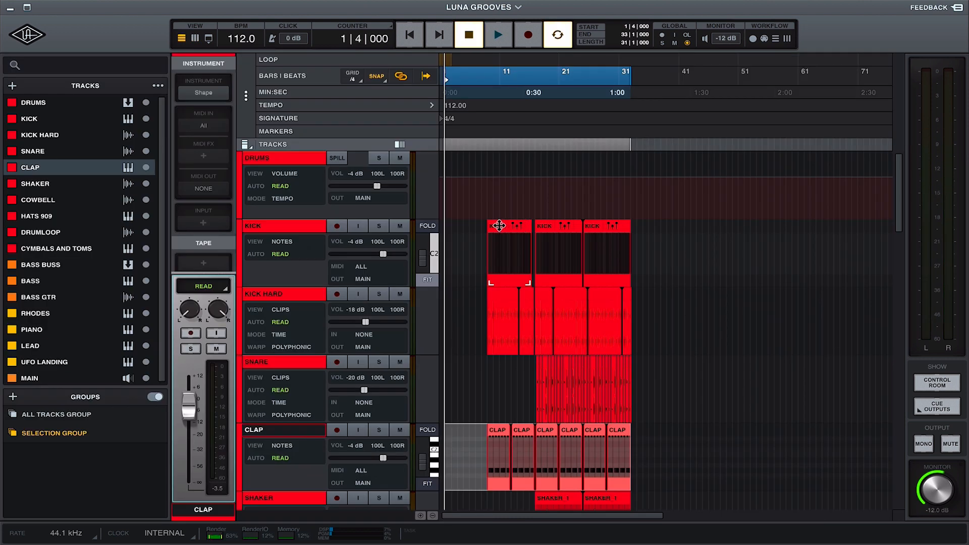
Solo the KICK track, play the section from bar 25 and lower the kick's level to -5.8 dB in the mixer
left_click(502, 225)
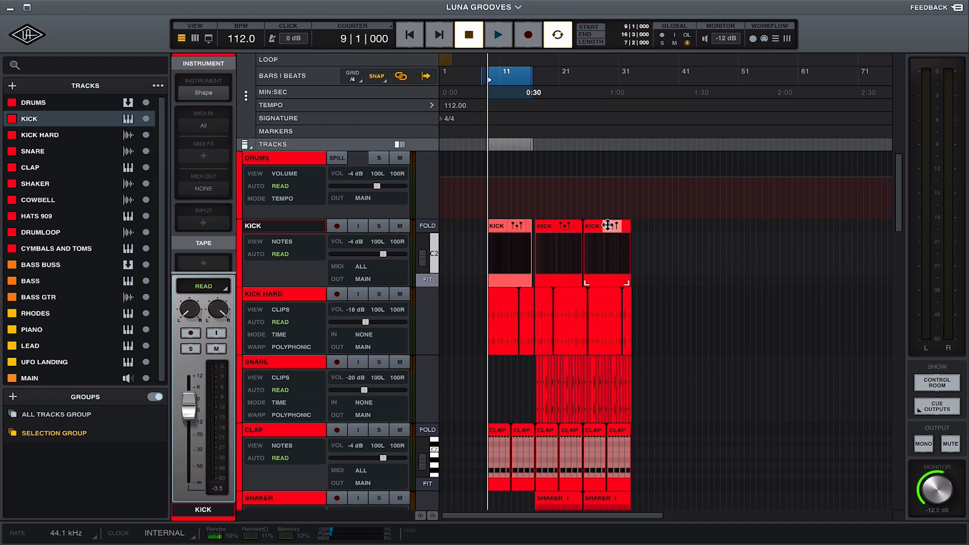
left_click(596, 226)
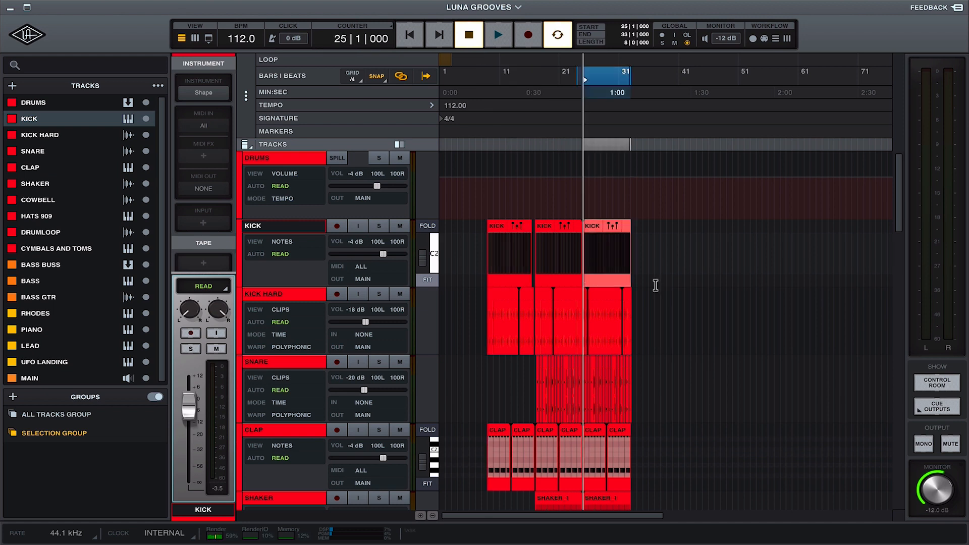
left_click(378, 226)
key("space")
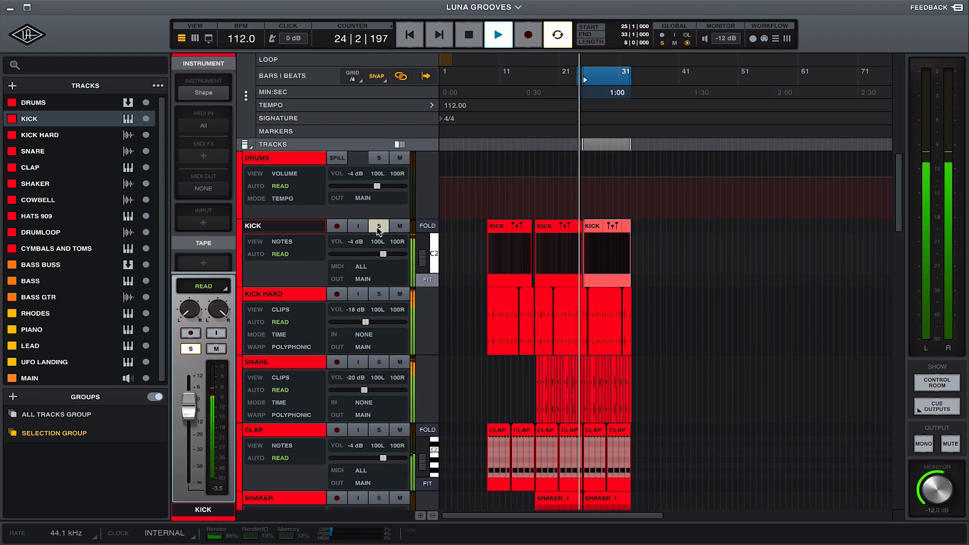
left_click(196, 39)
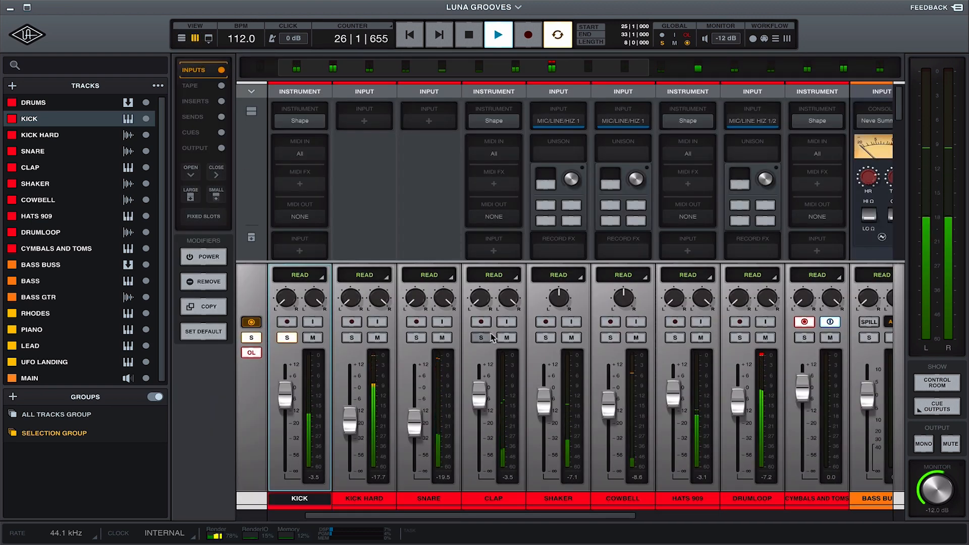
left_click_drag(282, 395, 283, 411)
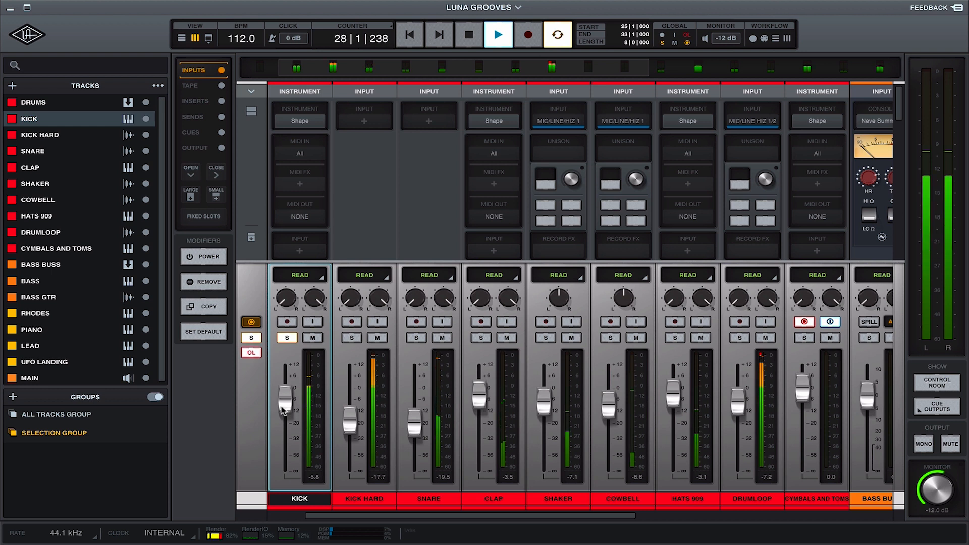
Solo the KICK HARD track as well and lower the DRUMS bus level to -6.7 dB
left_click(351, 337)
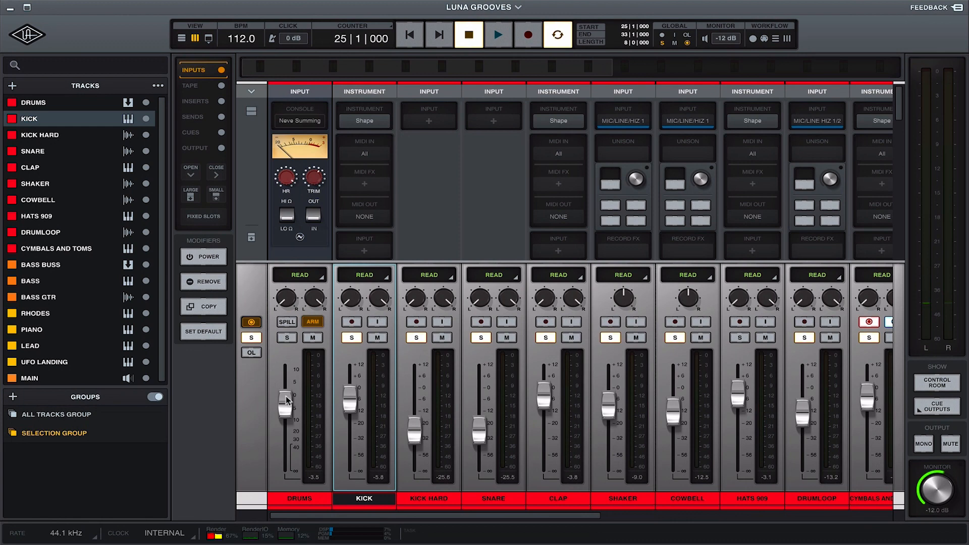
left_click_drag(286, 403, 286, 412)
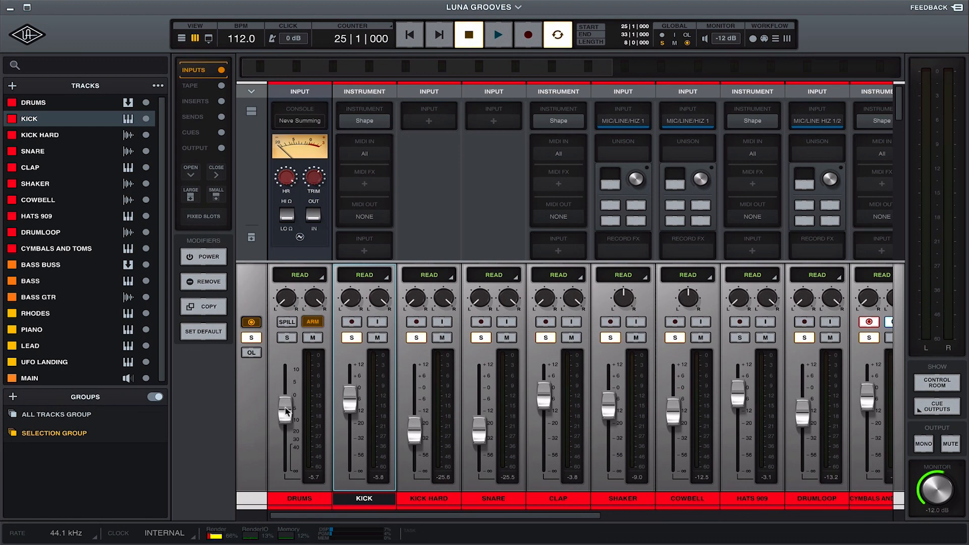
left_click_drag(284, 417, 286, 419)
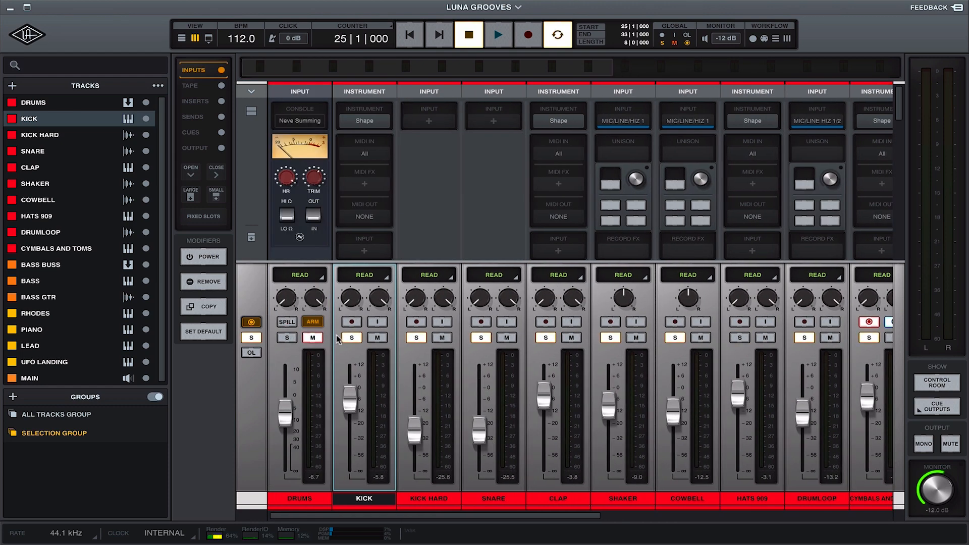
Play the section with the BASS track added to the solo and lower its level to -9.3 dB
key("space")
scroll(374, 353, "right", 8)
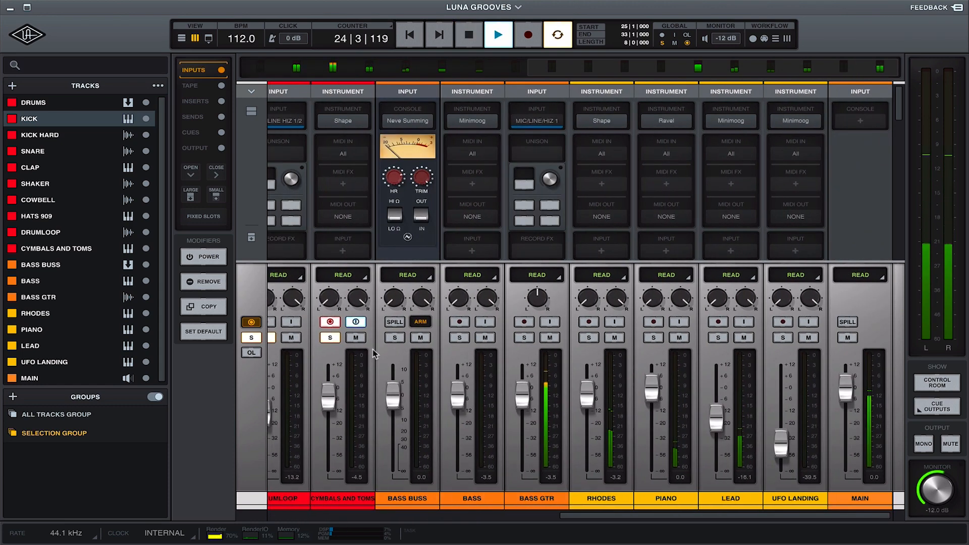
left_click(458, 337)
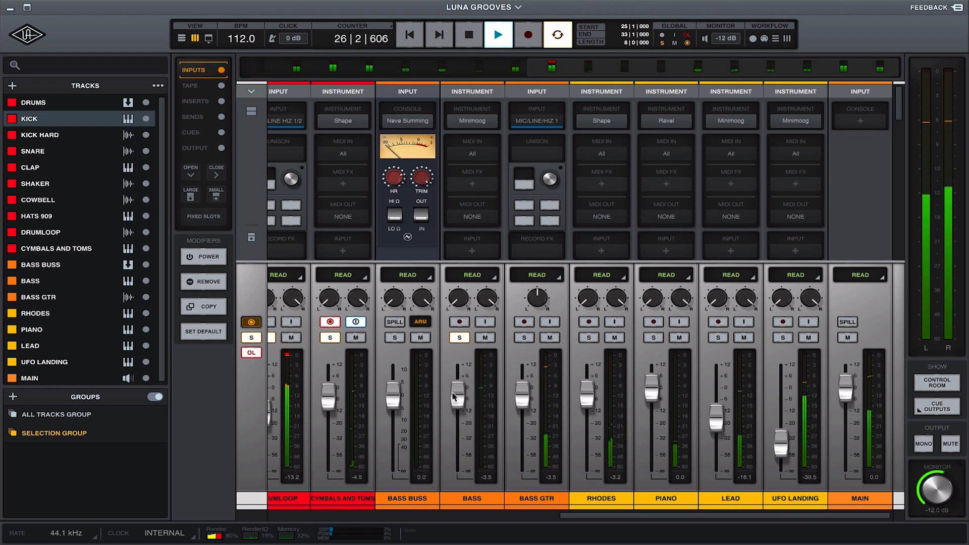
left_click_drag(454, 397, 456, 411)
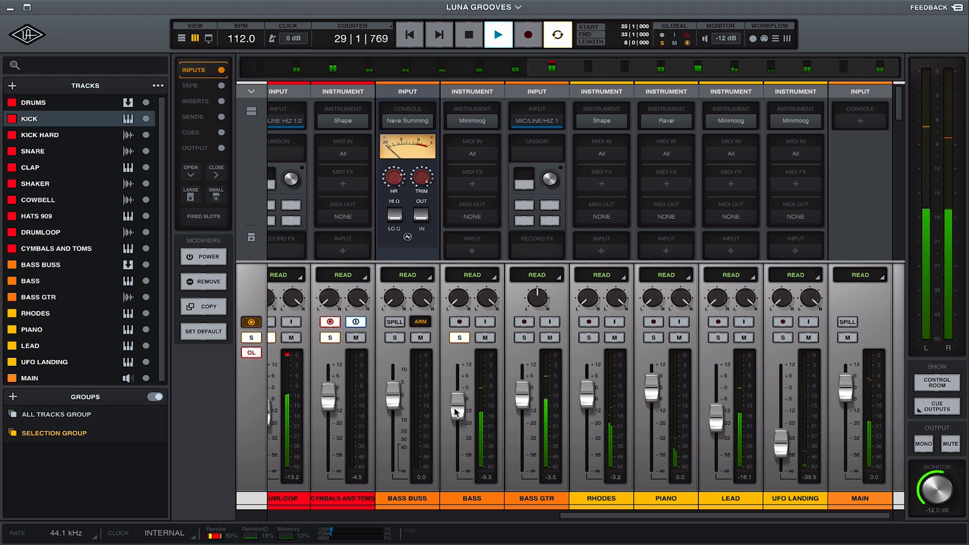
Add BASS GTR and RHODES to the solo, setting BASS GTR to -10.9 dB and RHODES to -4.8 dB
left_click(525, 342)
left_click_drag(524, 400, 527, 418)
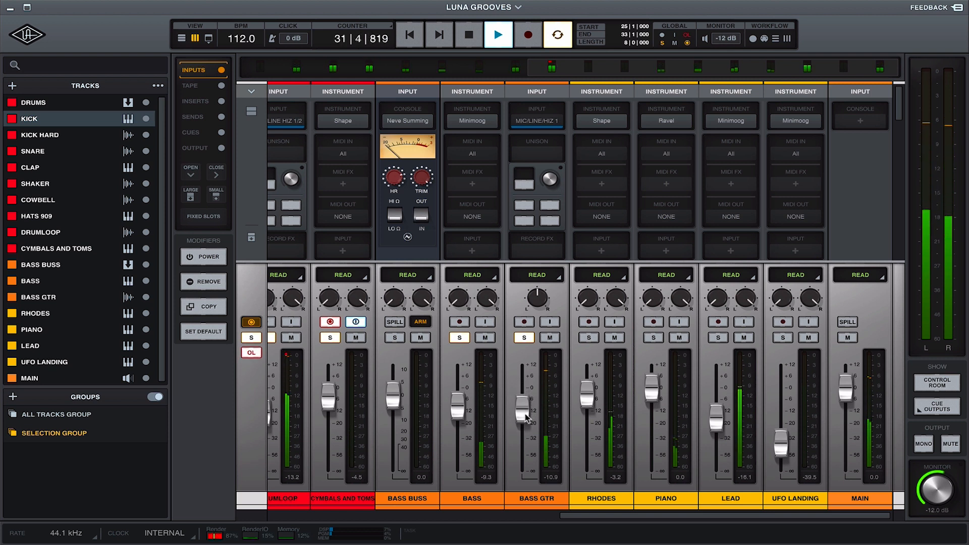
left_click(588, 337)
left_click_drag(586, 389, 587, 393)
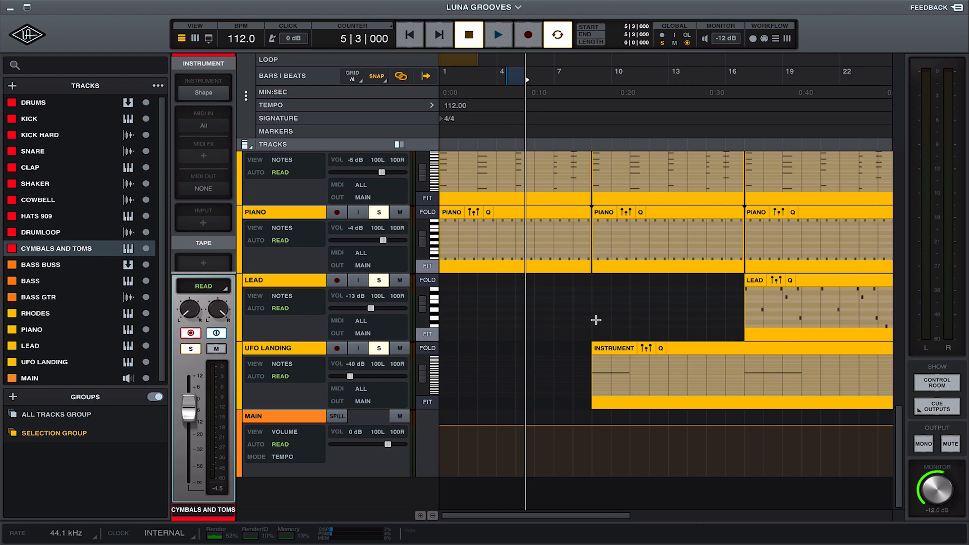
Create a bus track named REVERB after the UFO LANDING track
left_click(695, 343)
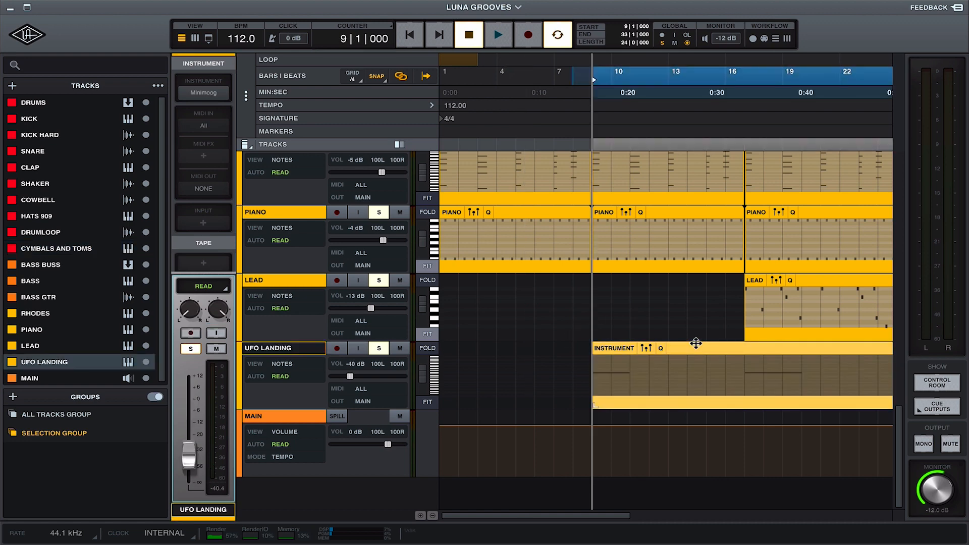
left_click(196, 38)
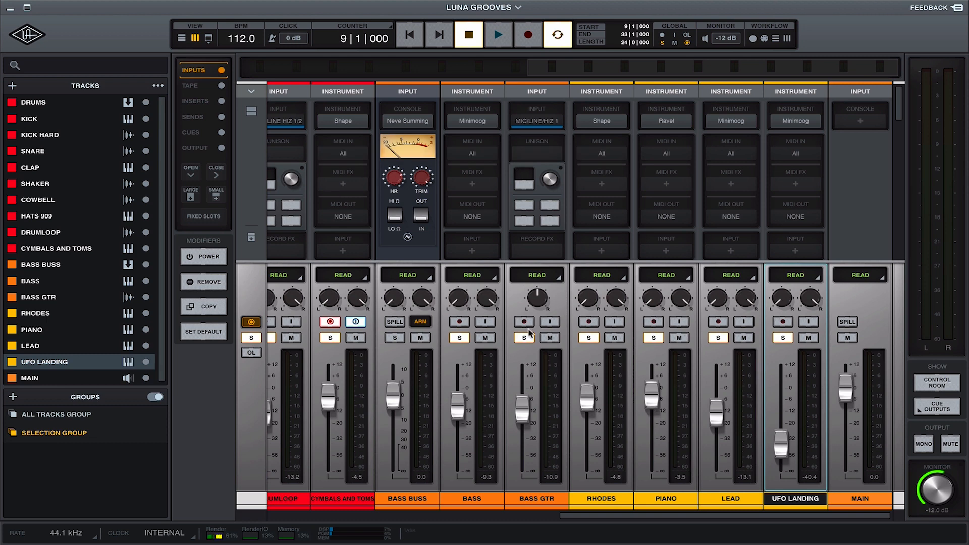
key("ctrl+shift+n")
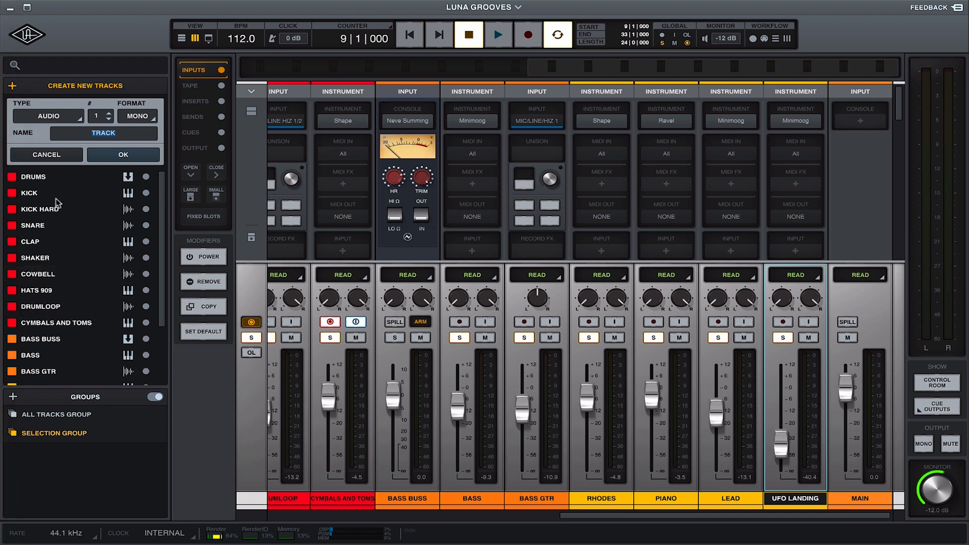
left_click(62, 118)
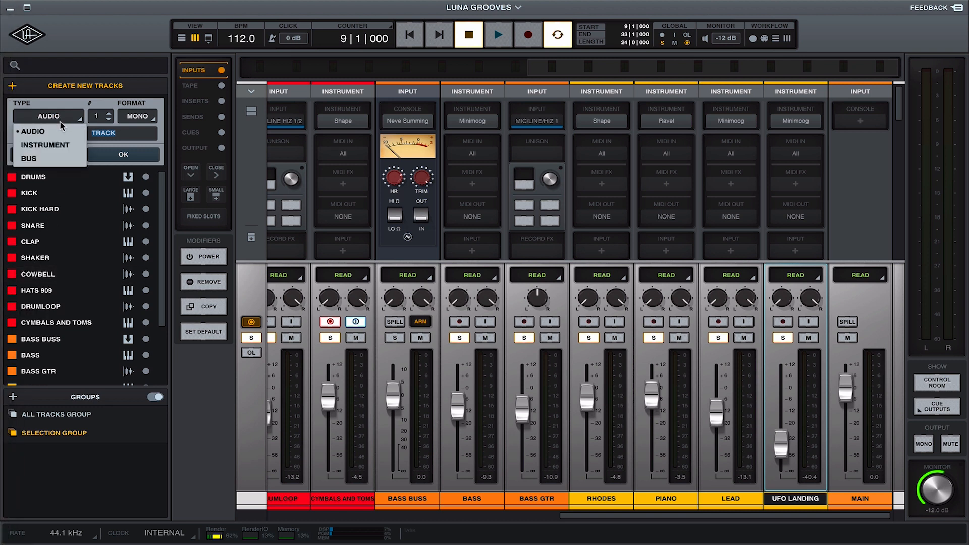
left_click(58, 160)
left_click_drag(115, 135, 72, 131)
type("REVERB")
key("Return")
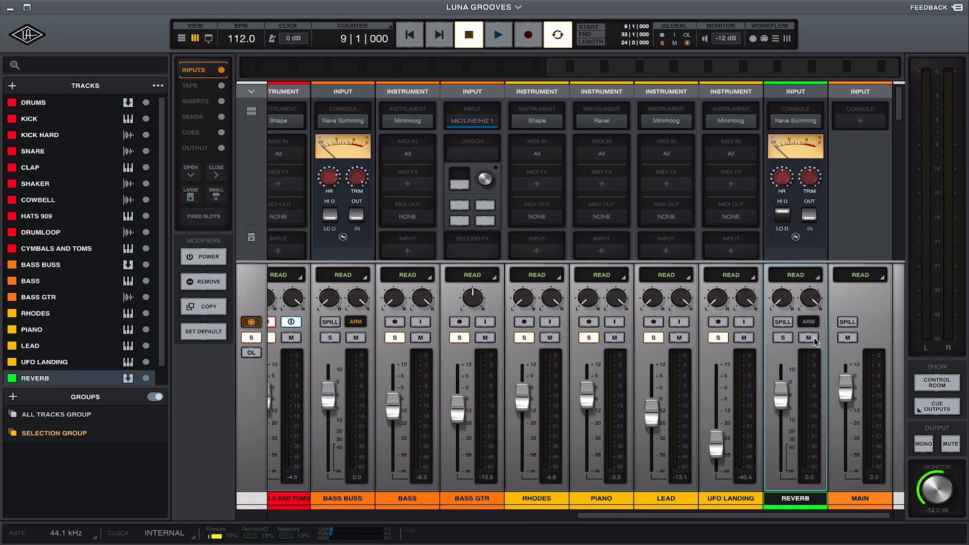
Load the Precision Reflection Engine in the first insert of the REVERB bus
left_click(194, 102)
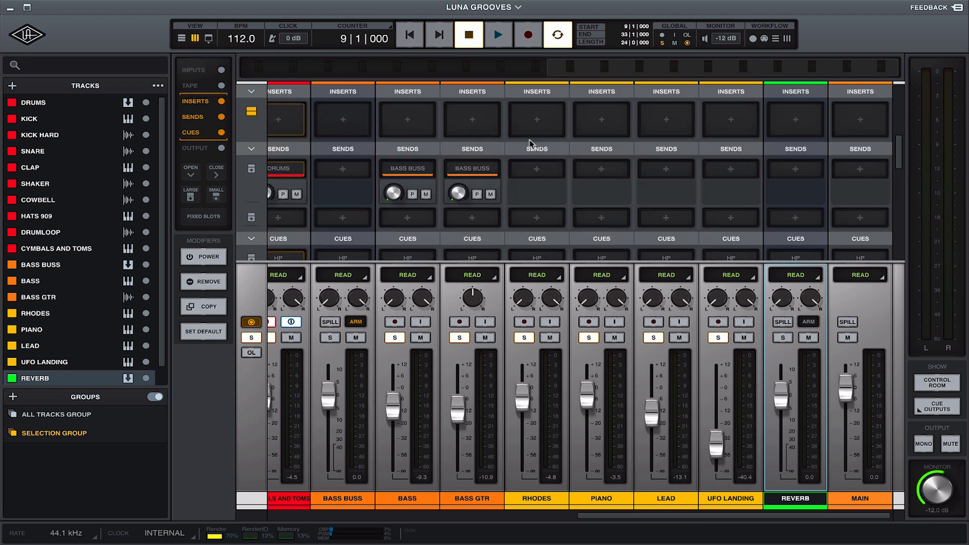
left_click(796, 121)
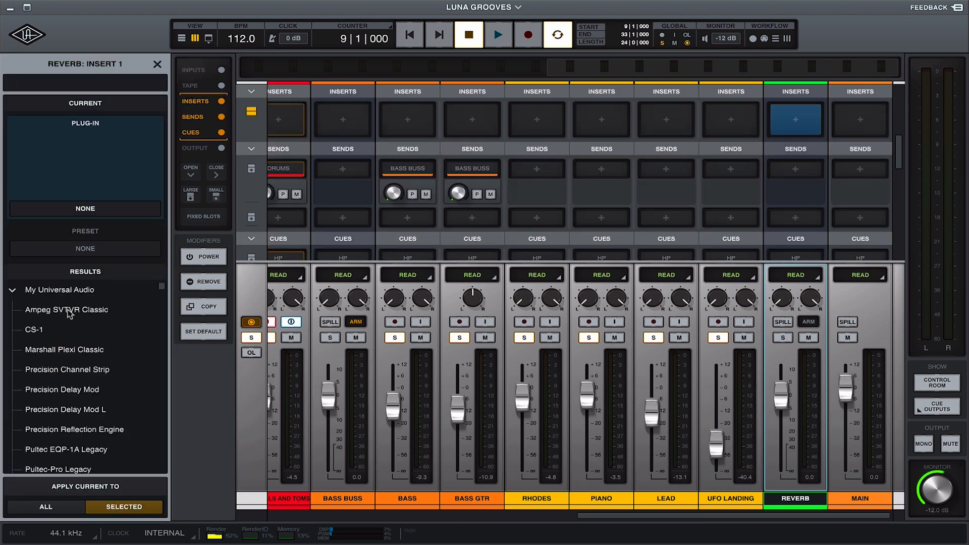
scroll(61, 371, "down", 2)
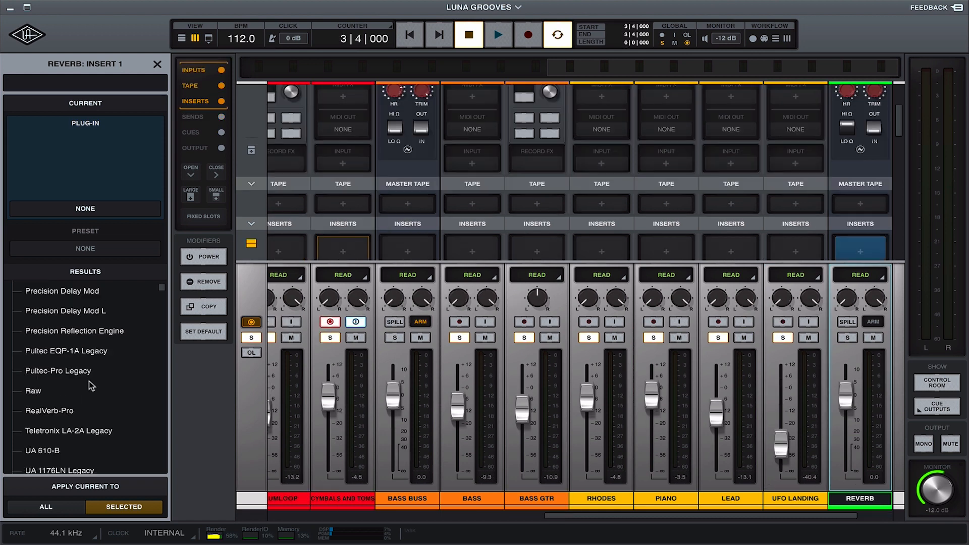
scroll(83, 371, "up", 4)
left_click(96, 430)
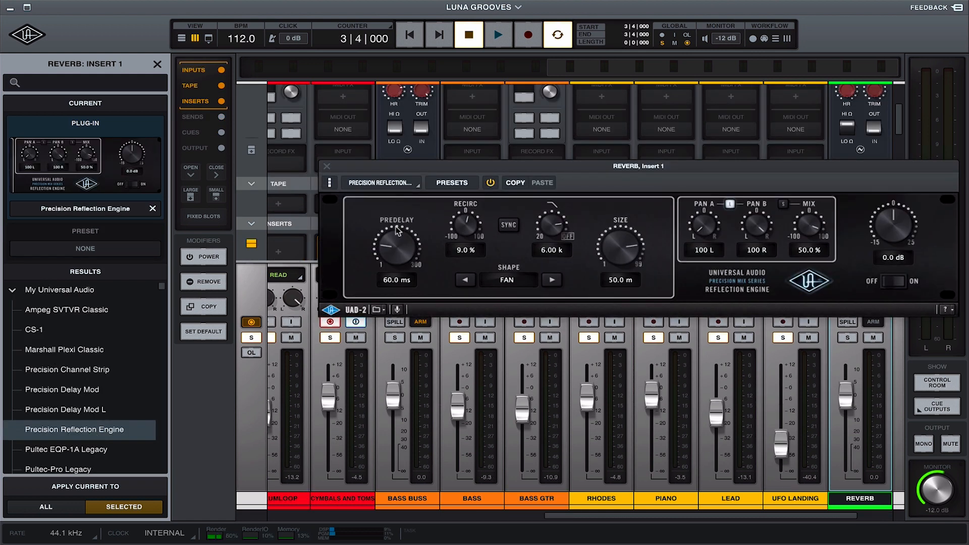
left_click_drag(506, 168, 427, 150)
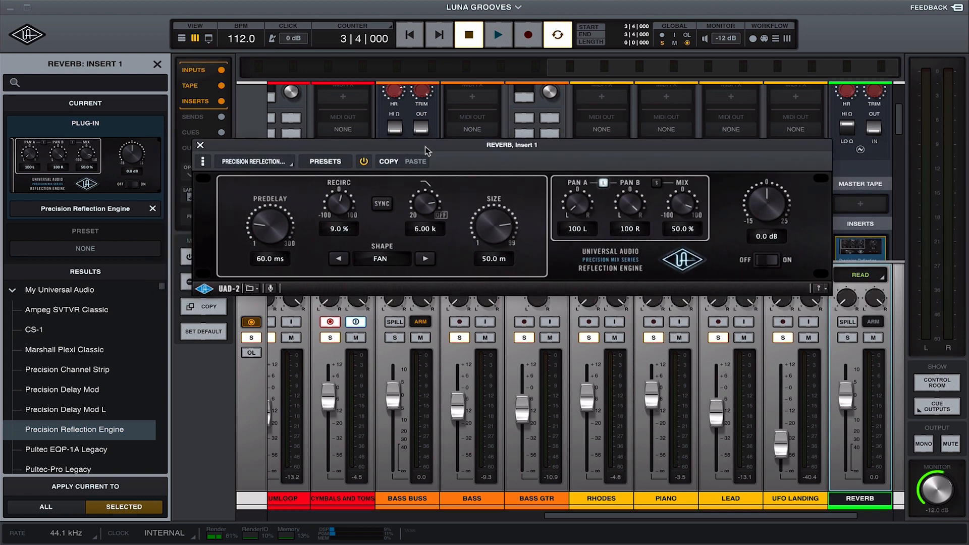
Load the Large Club preset in the REVERB bus's Precision Reflection Engine
left_click(325, 161)
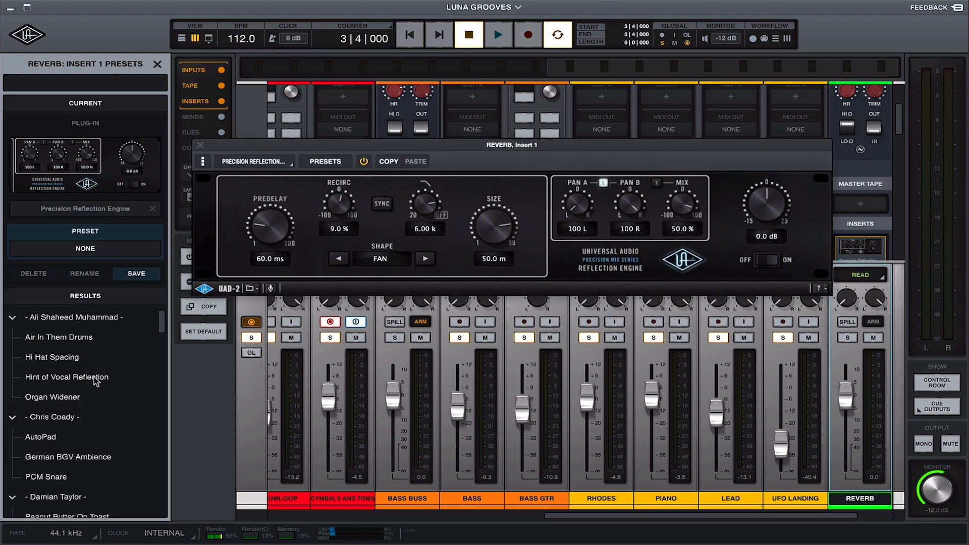
scroll(83, 365, "down", 10)
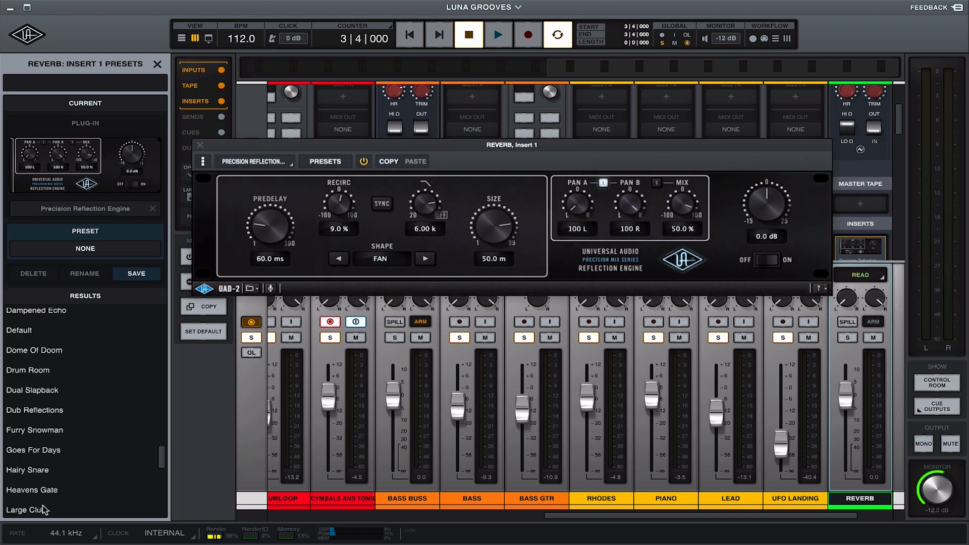
left_click(44, 510)
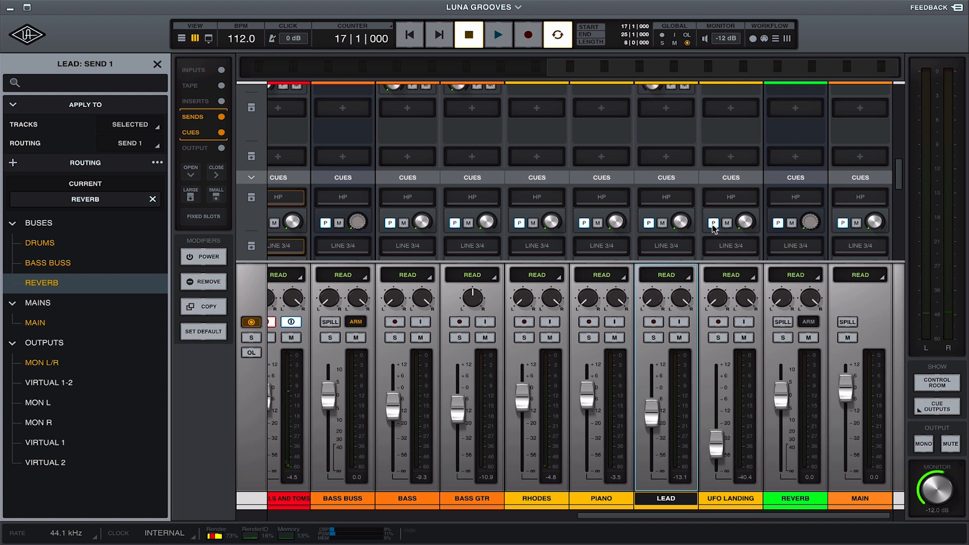
Audition the section from bar 17 with the REVERB bus soloed to hear the reverb on the LEAD
key("space")
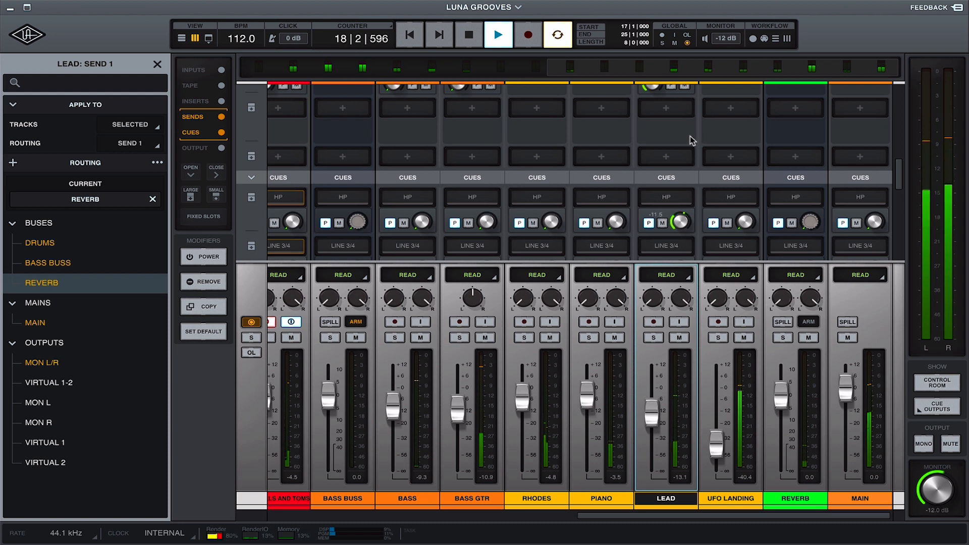
left_click(783, 339)
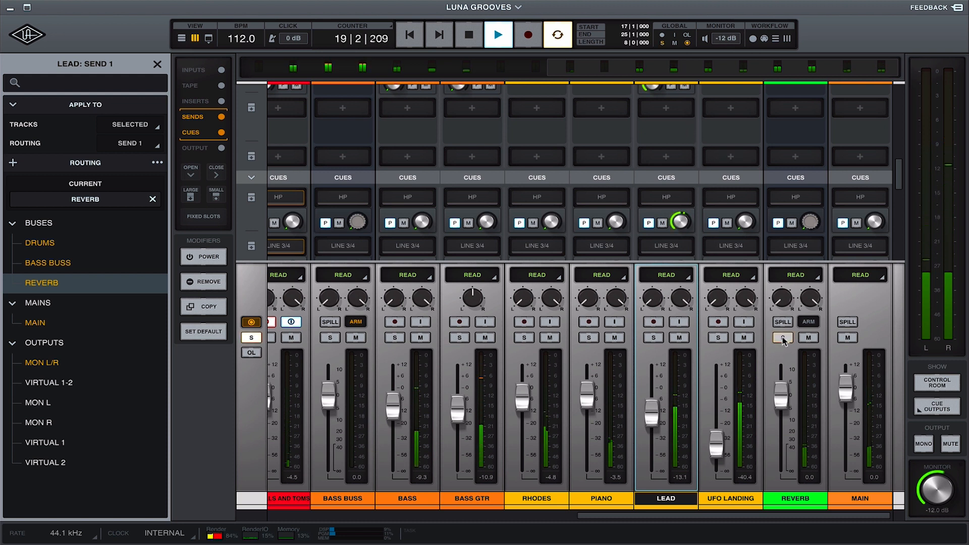
key("space")
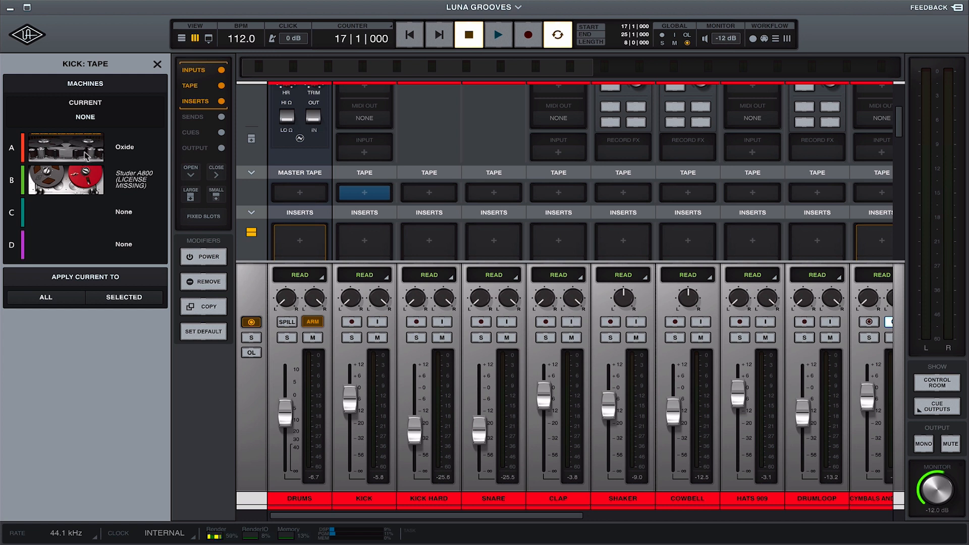
Load the Oxide tape machine on the KICK track and compare the soloed kick with the tape switched off and on
left_click(81, 158)
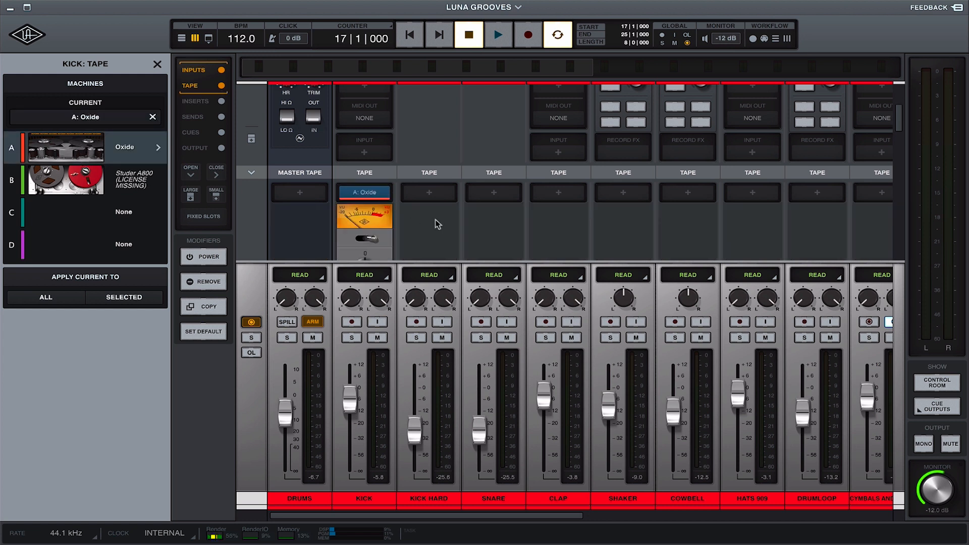
scroll(342, 232, "down", 2)
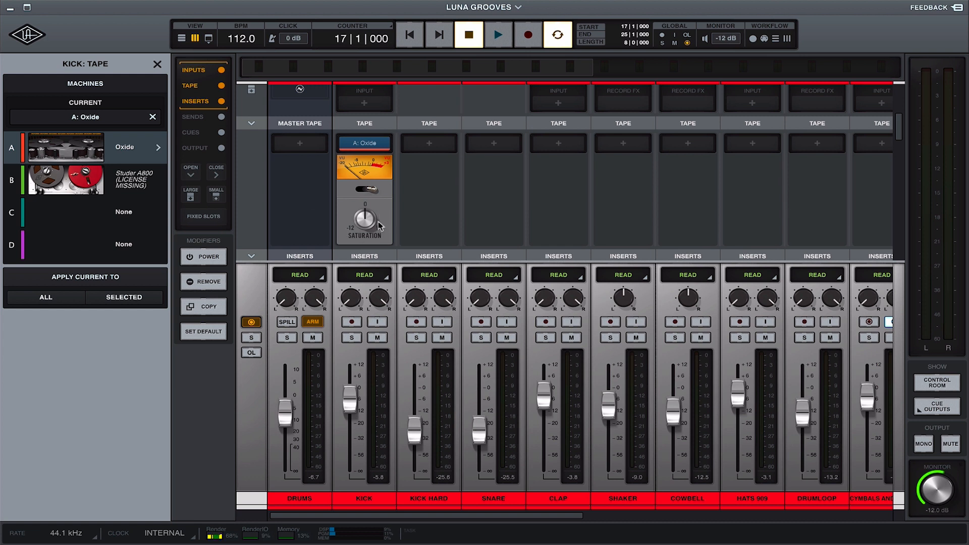
key("space")
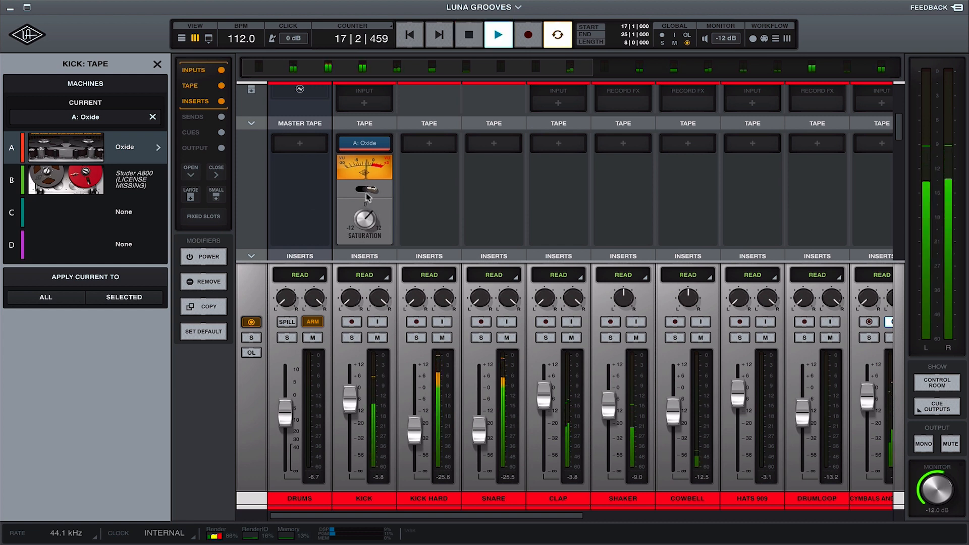
left_click(351, 337)
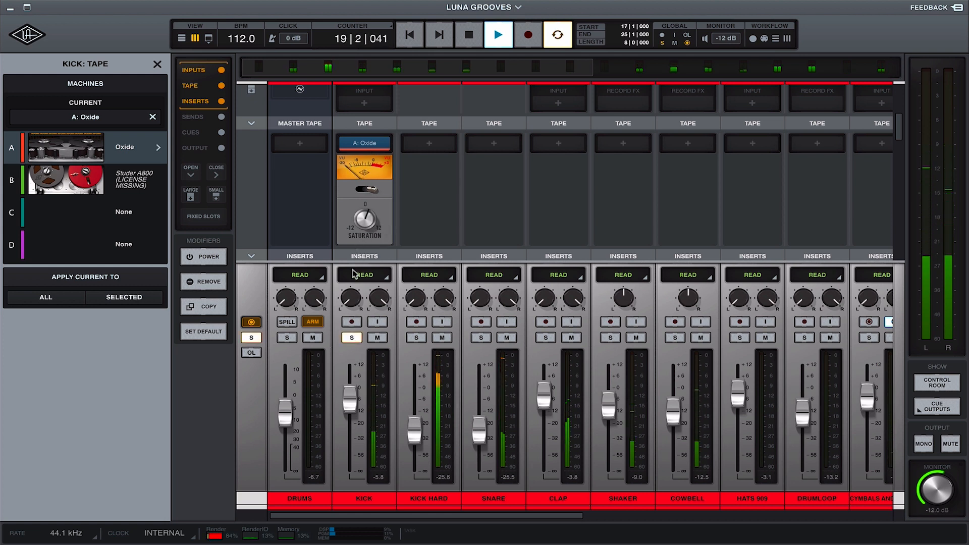
left_click(363, 190)
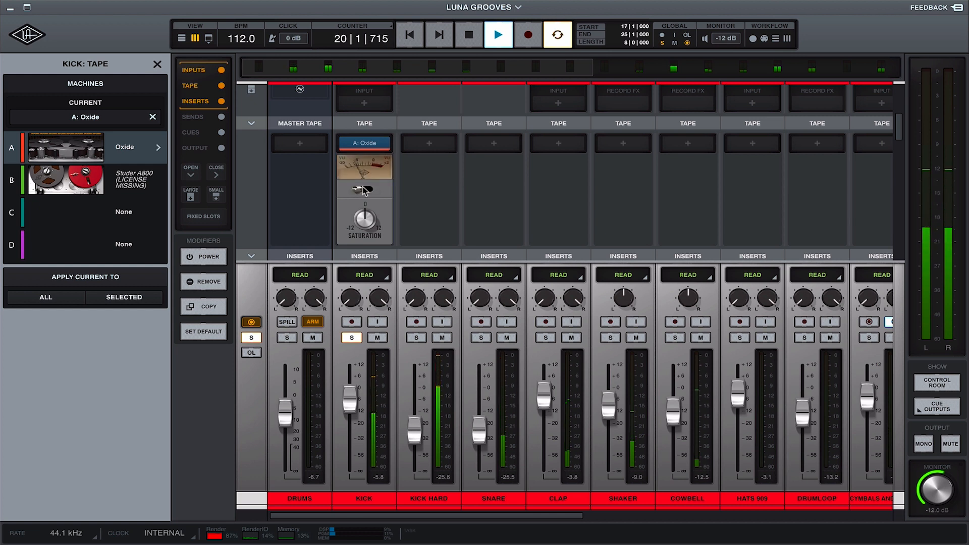
left_click(367, 190)
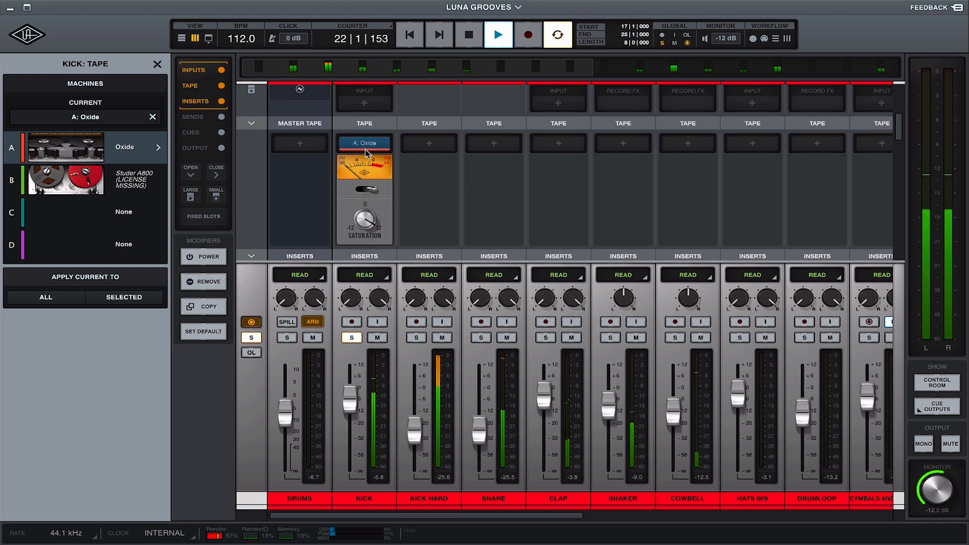
Stop the playback of the soloed KICK track
key("space")
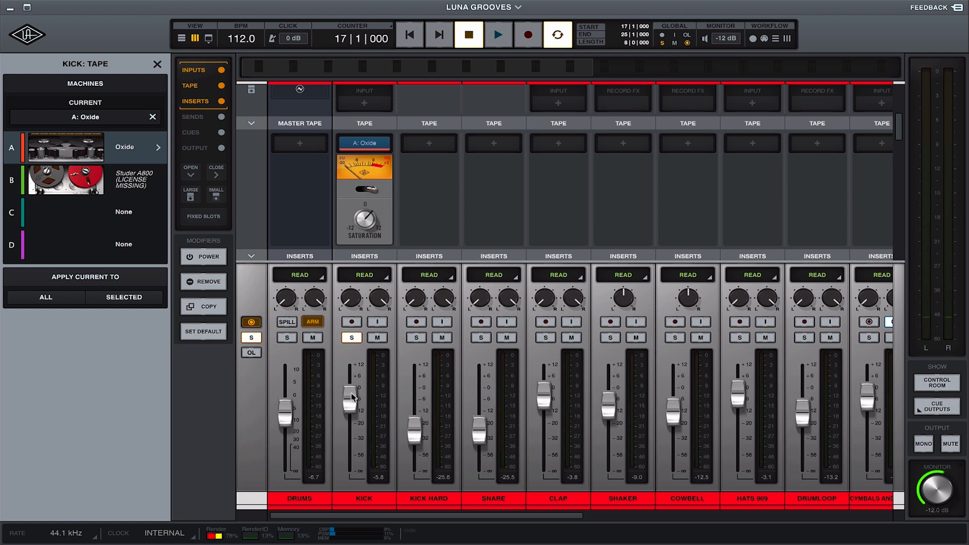
left_click_drag(348, 408, 351, 406)
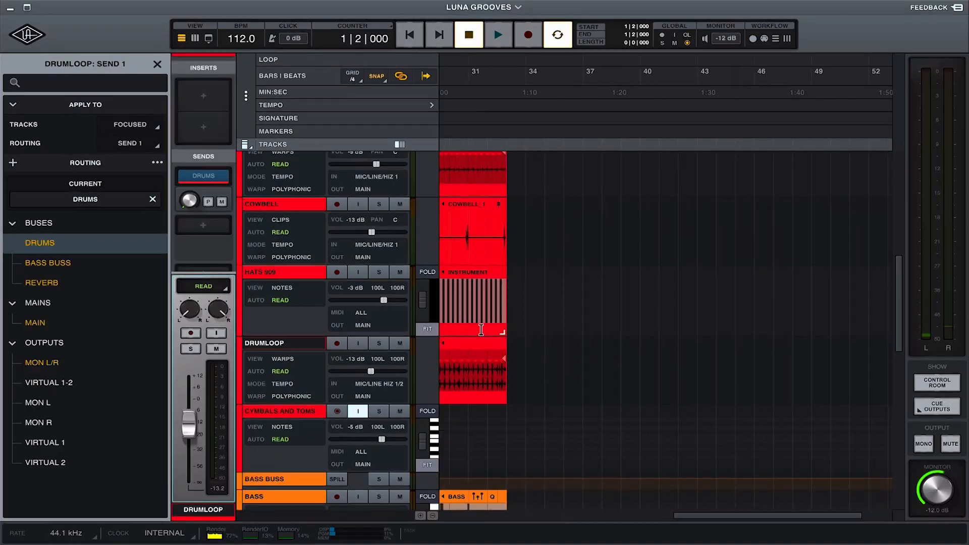
Select the song through to bar 34 and export a mixdown of MAIN as a 96k, 32 Bit Float WAV file
left_click_drag(509, 368, 524, 374)
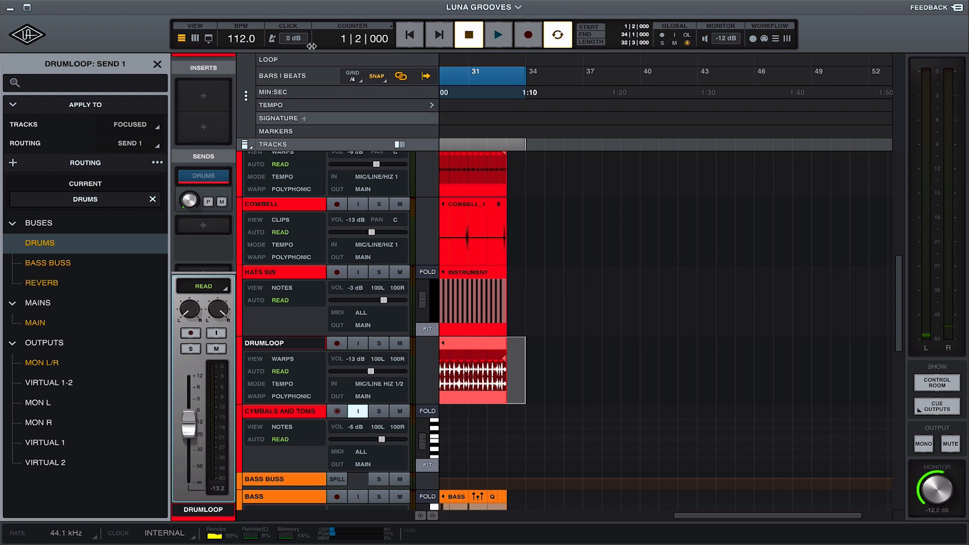
left_click(89, 5)
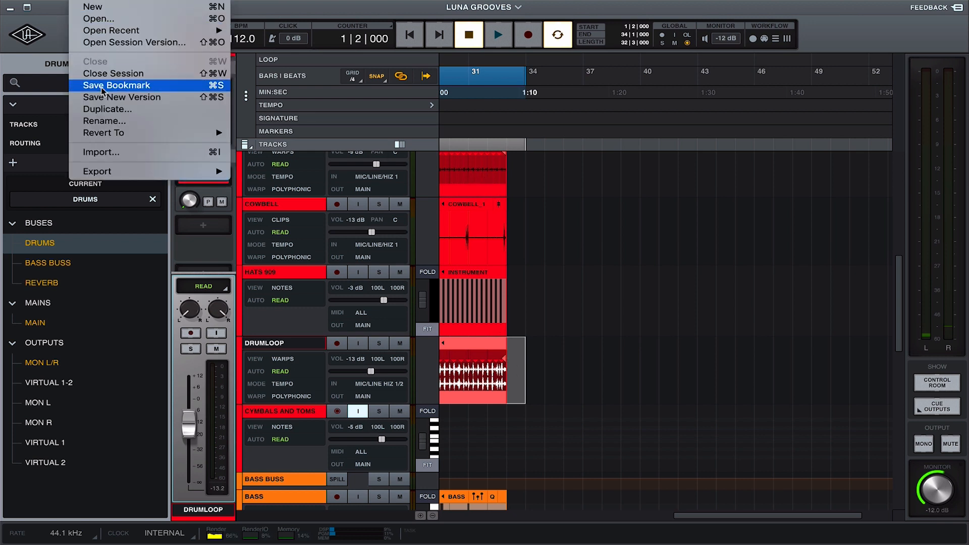
mouse_move(98, 172)
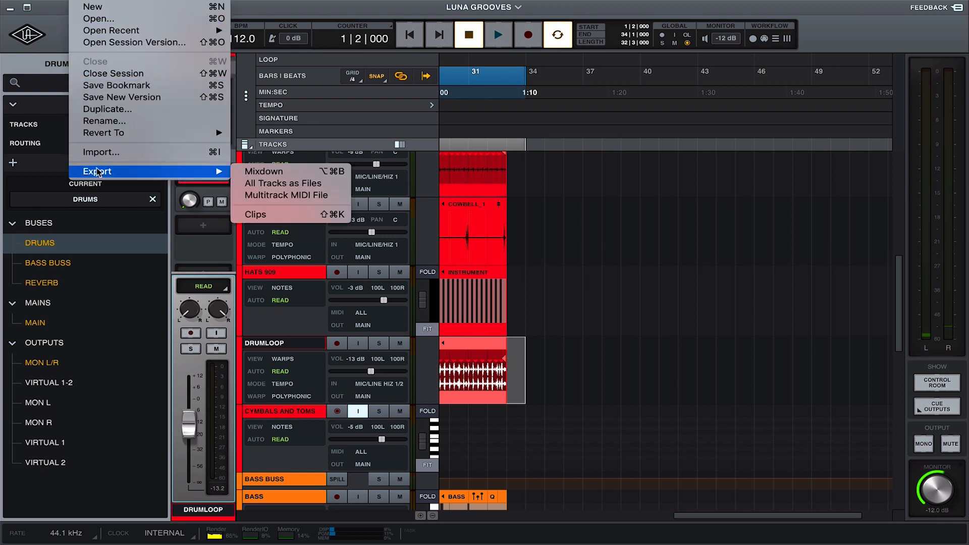
left_click(263, 172)
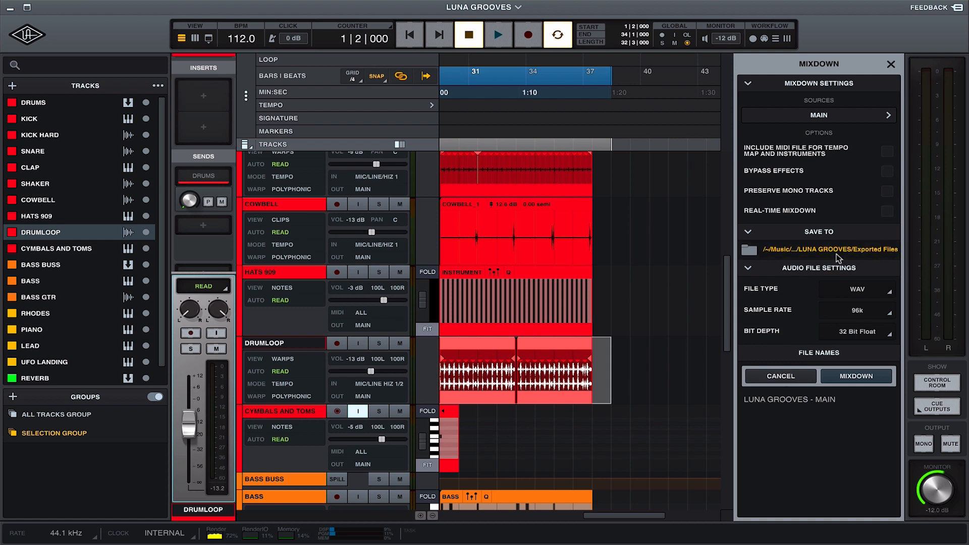
left_click(871, 372)
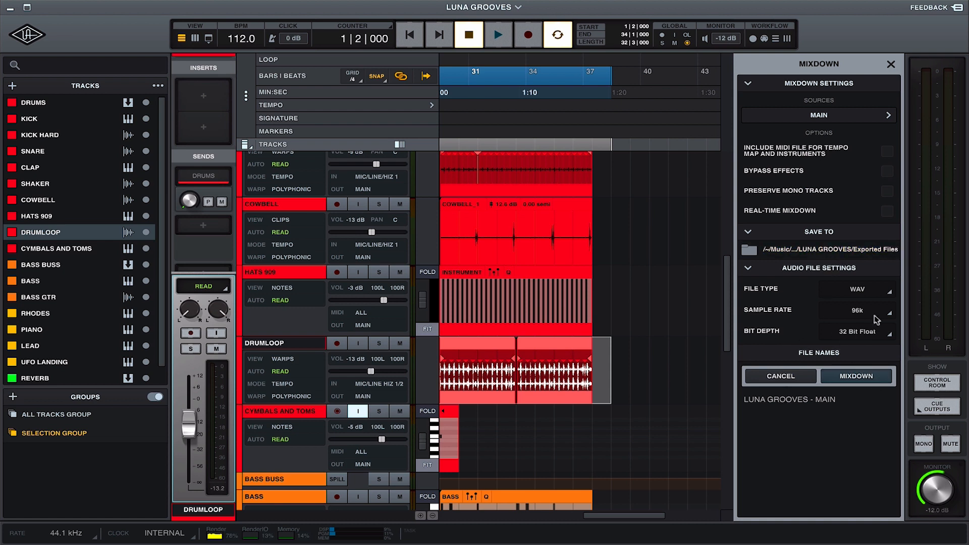
left_click(851, 378)
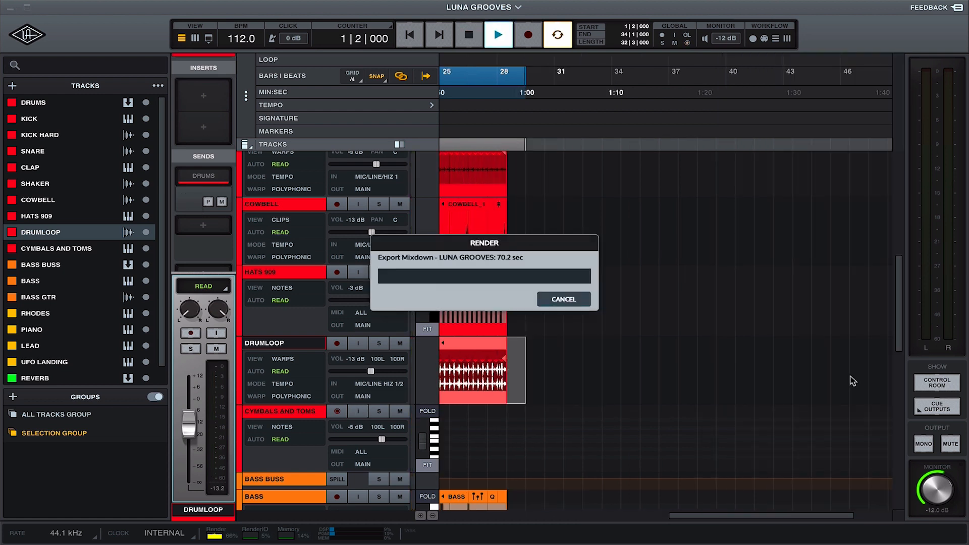